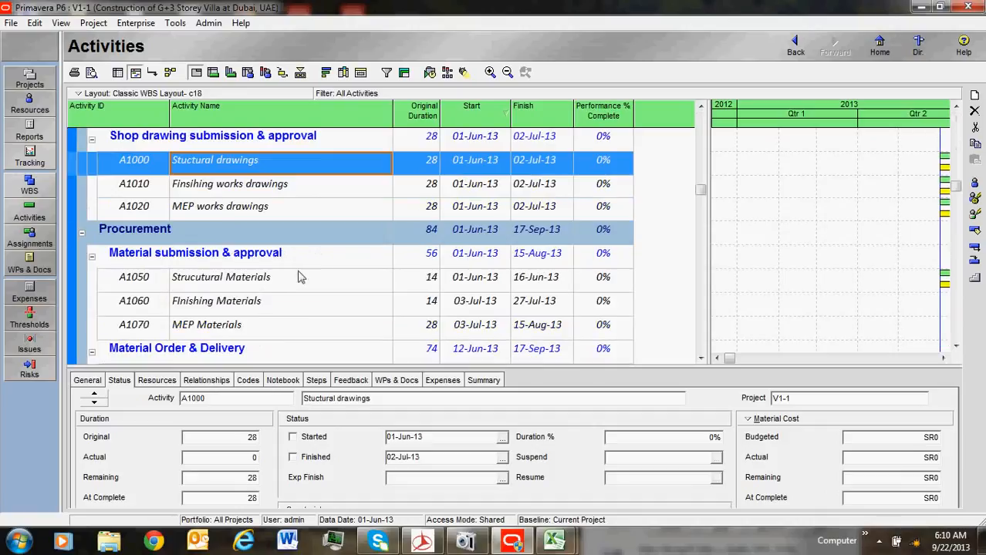
Check the expense item of activity A1000, return to its status details and display the Labor Cost figures
left_click(443, 380)
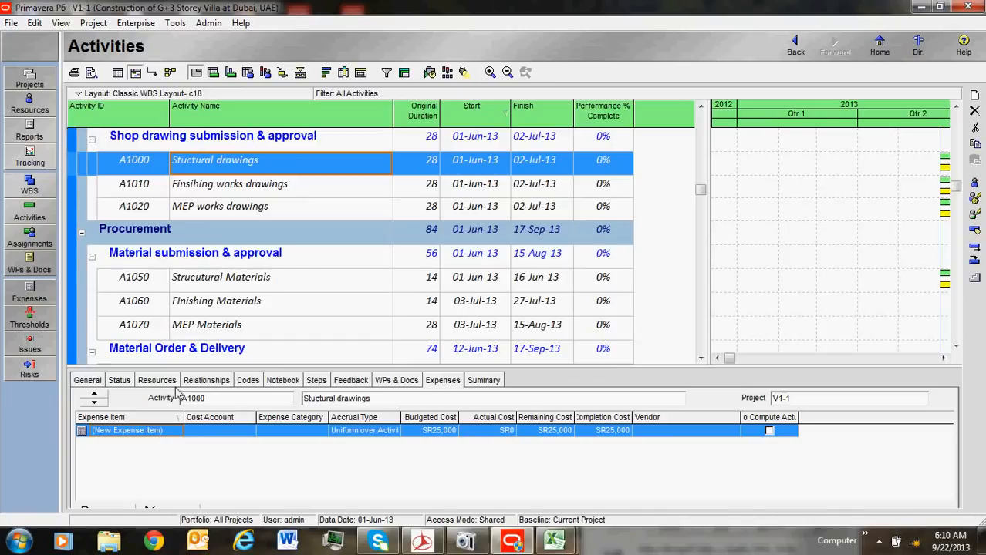
left_click(123, 381)
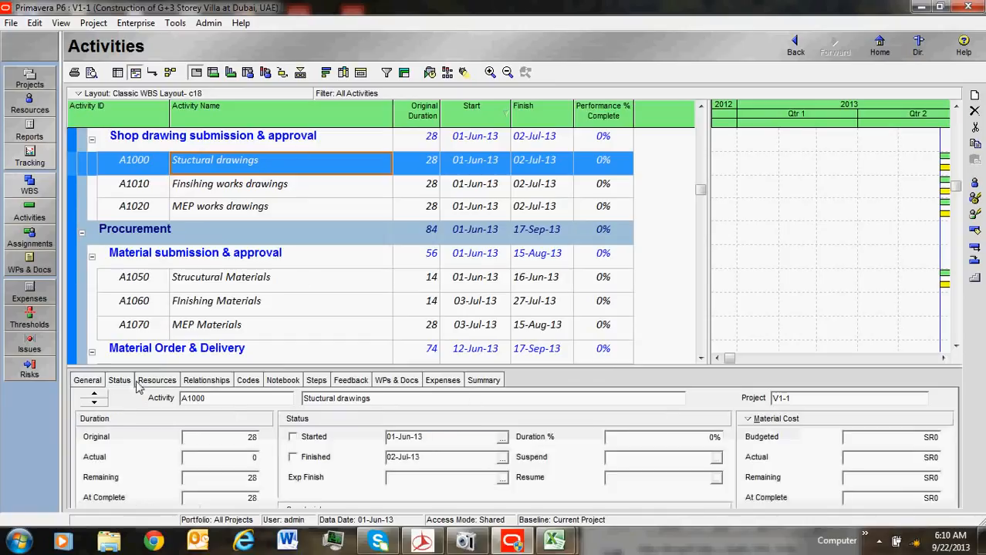
left_click(779, 423)
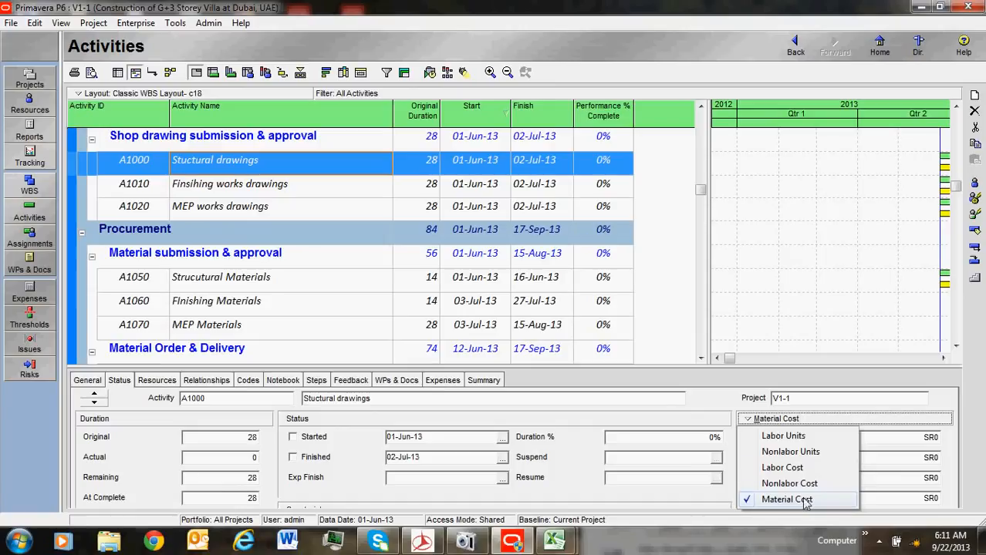
left_click(798, 468)
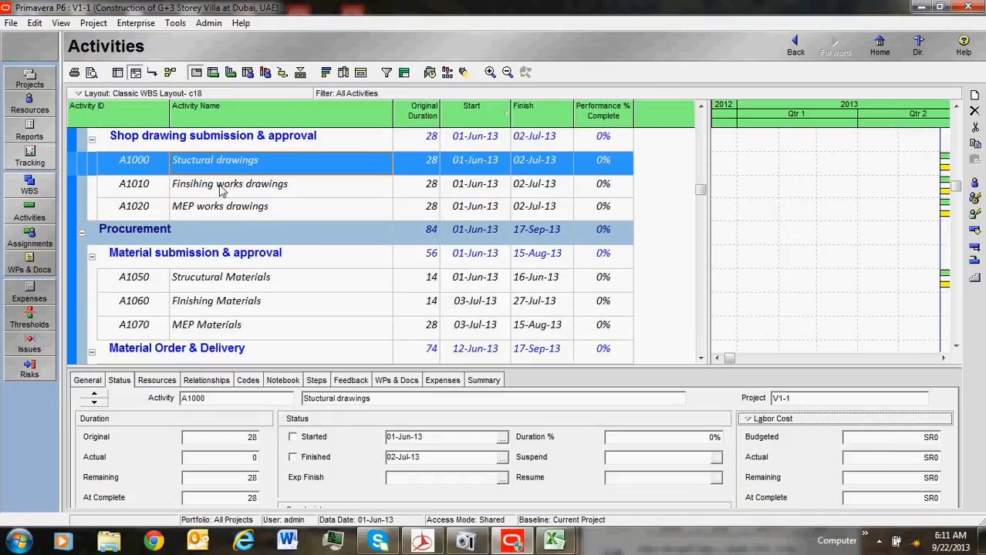
Check the labor cost of Strucutural Materials A1050 and the Sub structure activity Structure works A1170
left_click(286, 268)
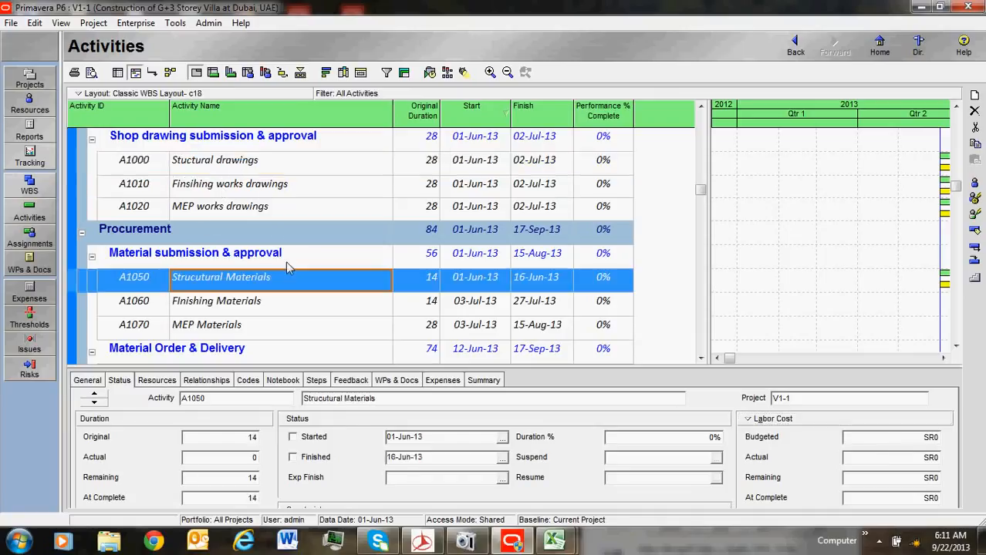
scroll(286, 266, "down", 4)
left_click(239, 262)
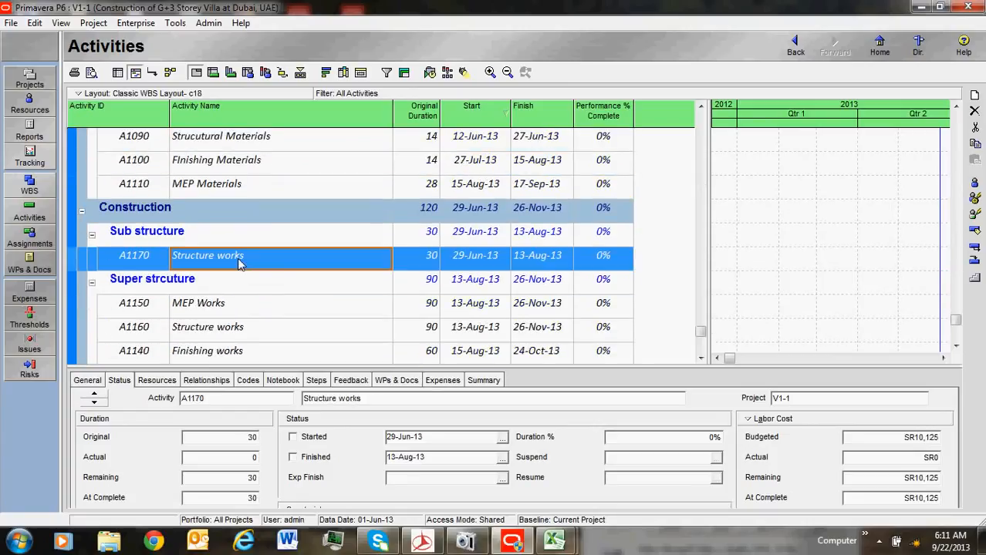
scroll(688, 396, "down", 1)
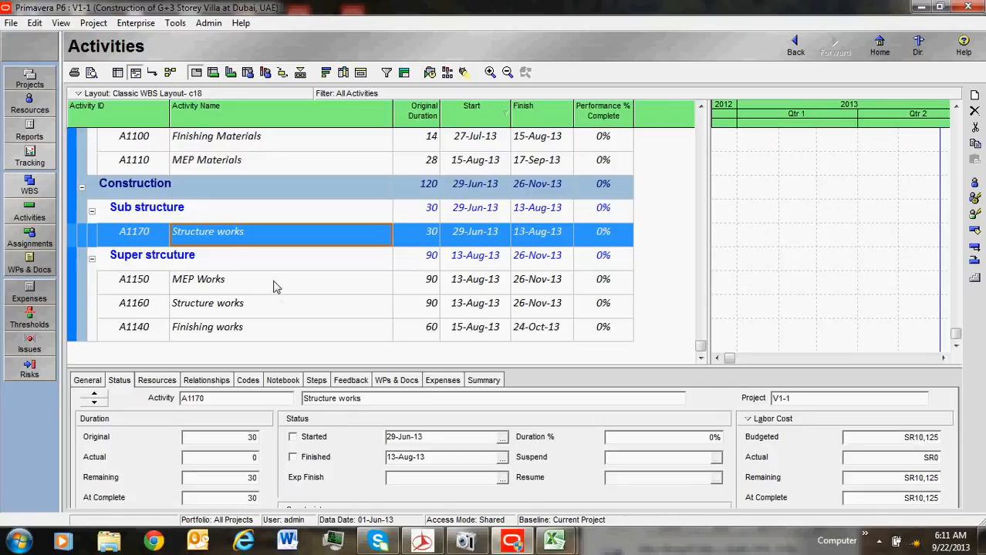
Display the Nonlabor Cost and then the Material Cost of the Sub structure activity A1170
left_click(776, 418)
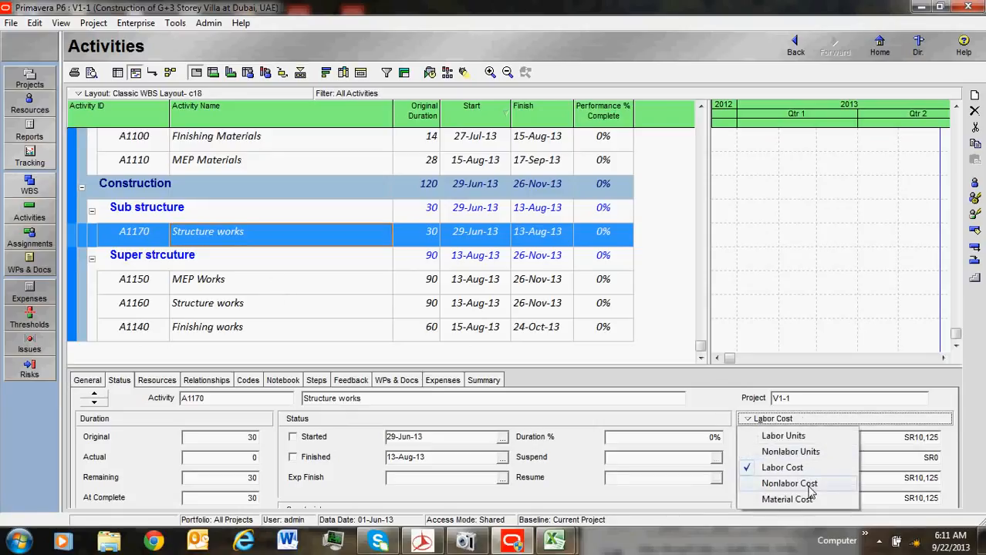
left_click(809, 484)
left_click(803, 418)
left_click(795, 500)
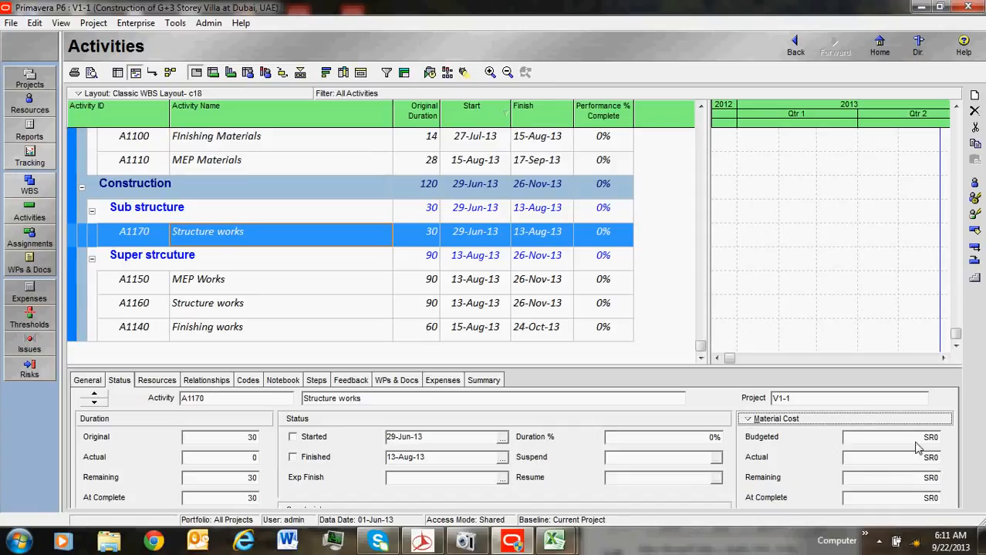
Check the material cost of the Super structure activities A1160, A1140 and A1150, and of Sub structure activity A1170
left_click(293, 308)
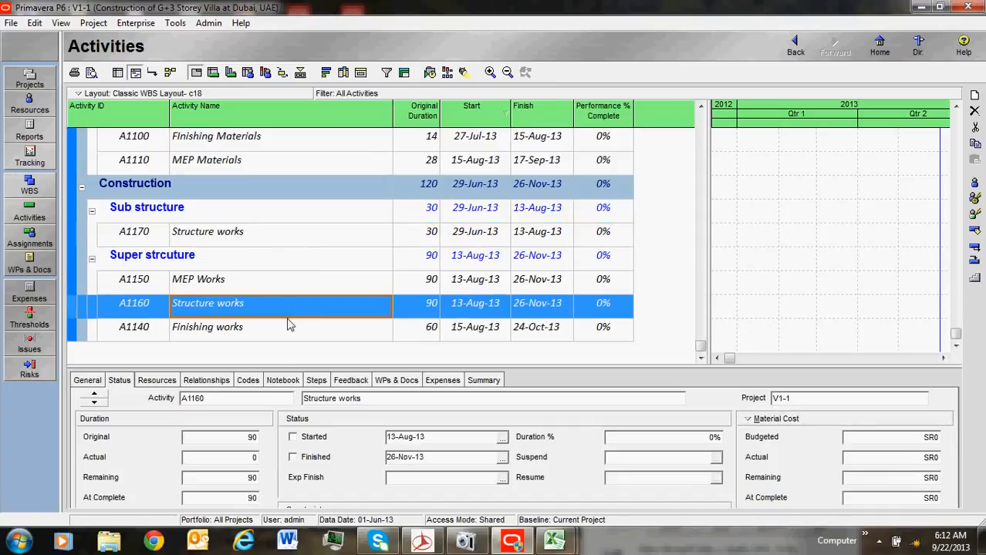
left_click(259, 327)
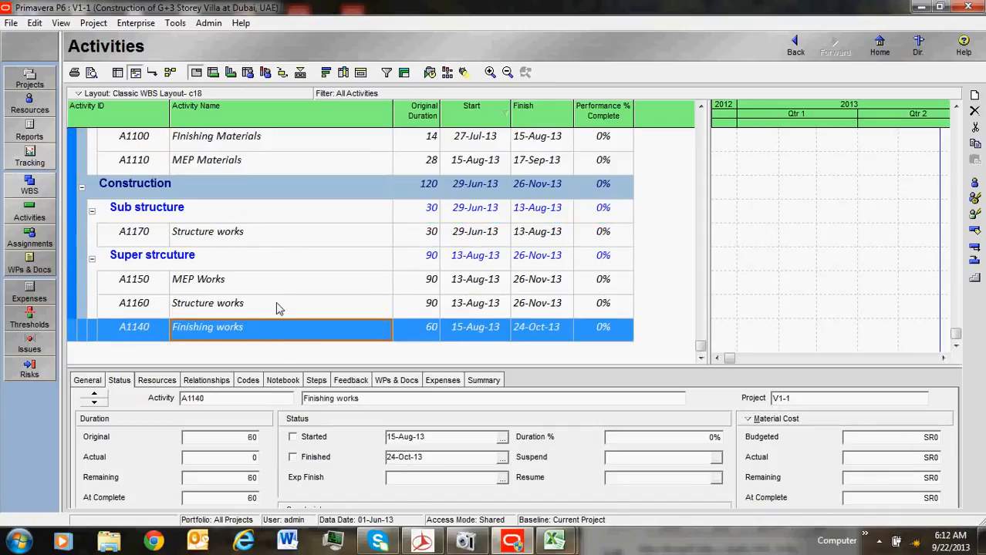
left_click(278, 287)
scroll(348, 322, "up", 1)
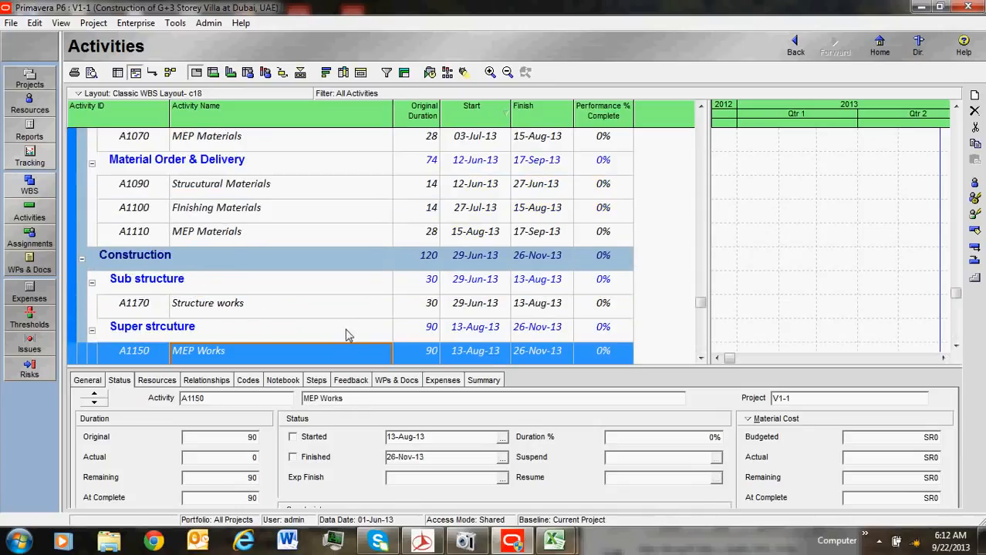
left_click(249, 305)
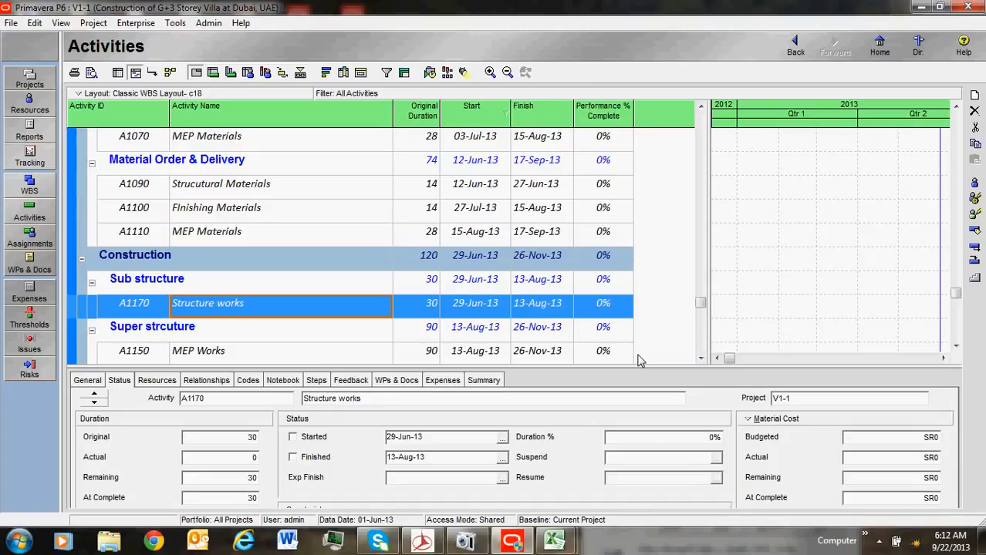
scroll(639, 360, "down", 1)
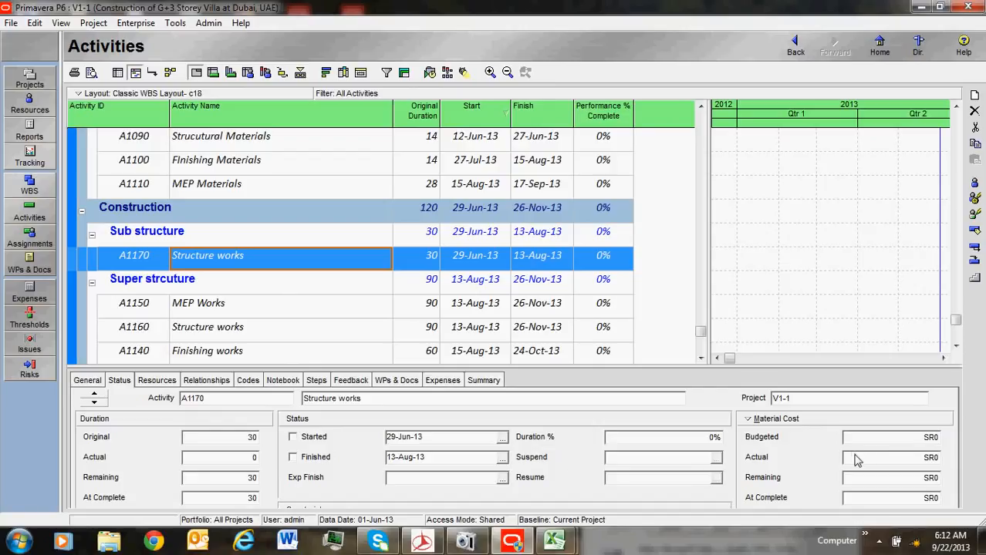
Show the activity expenses in an enlarged details area and review them for the procurement activities and Stuctural drawings A1000
left_click(449, 381)
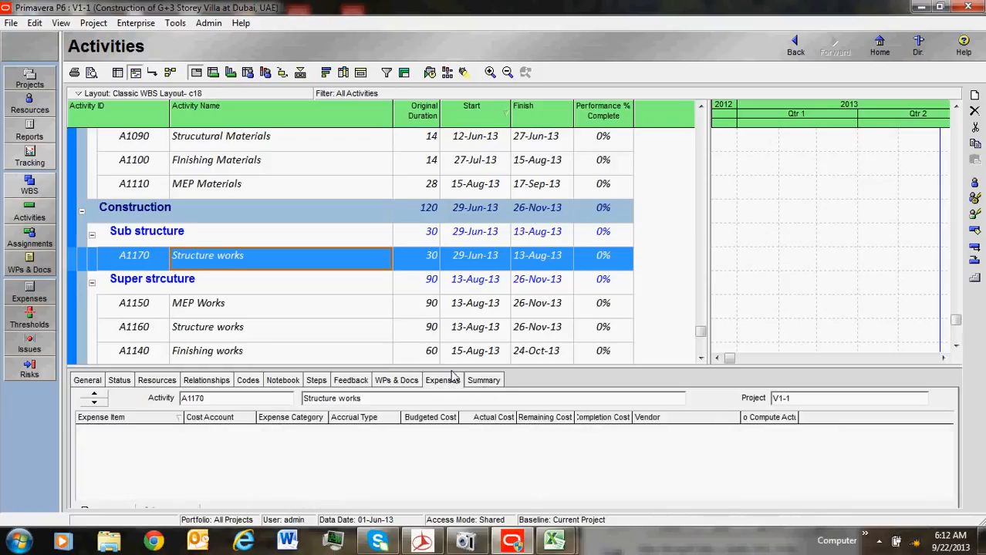
left_click_drag(455, 371, 463, 330)
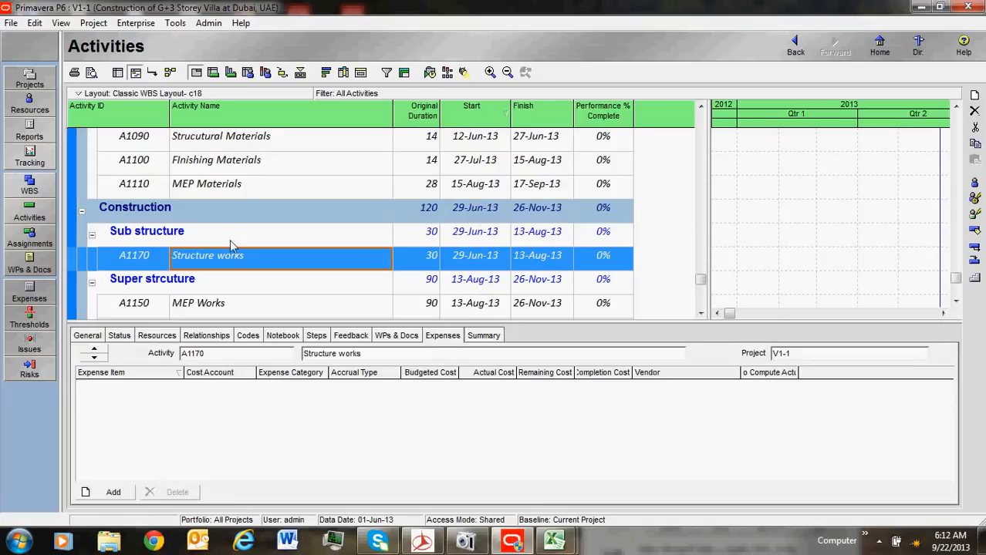
left_click(239, 189)
scroll(328, 265, "up", 4)
left_click(262, 235)
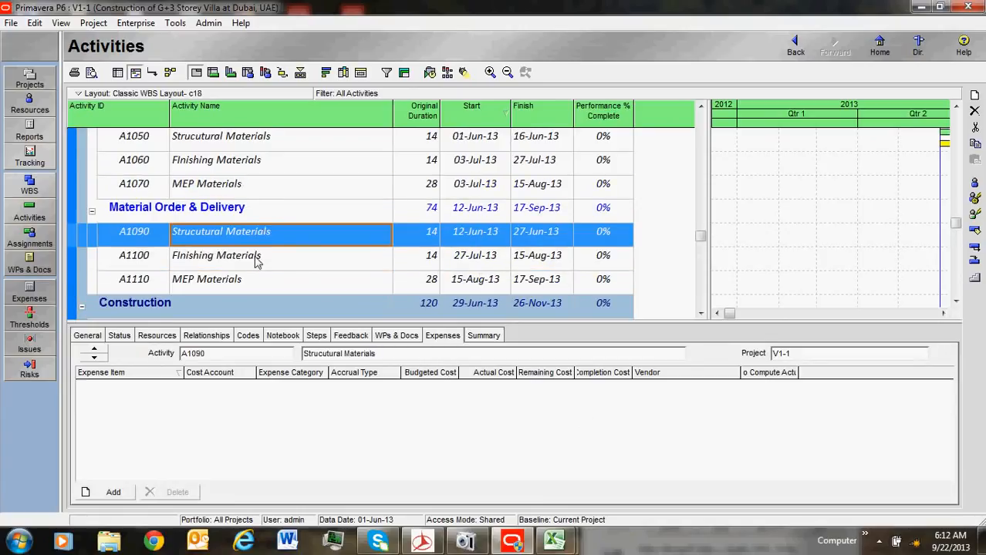
left_click(258, 260)
scroll(293, 266, "up", 2)
left_click(286, 284)
scroll(285, 285, "down", 5)
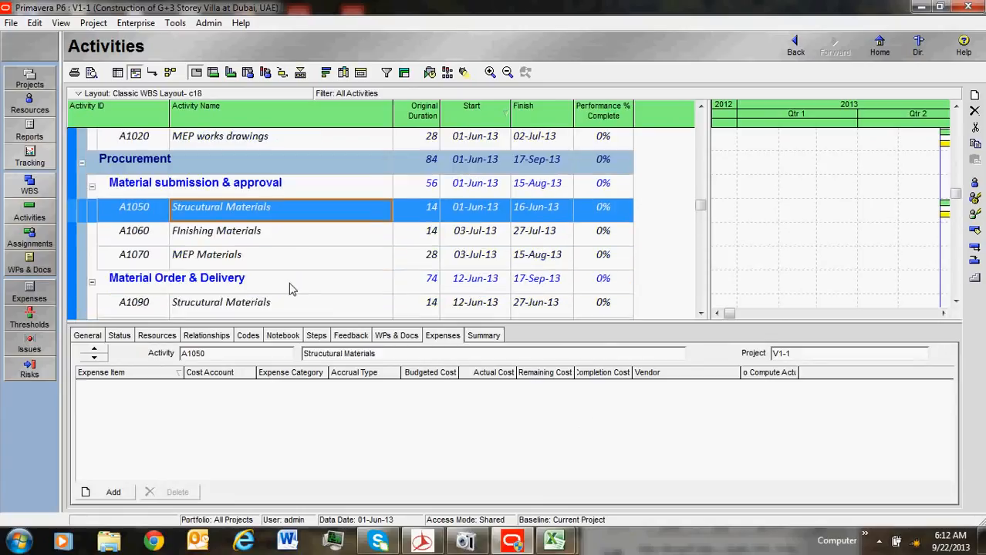
scroll(286, 281, "up", 9)
left_click(285, 263)
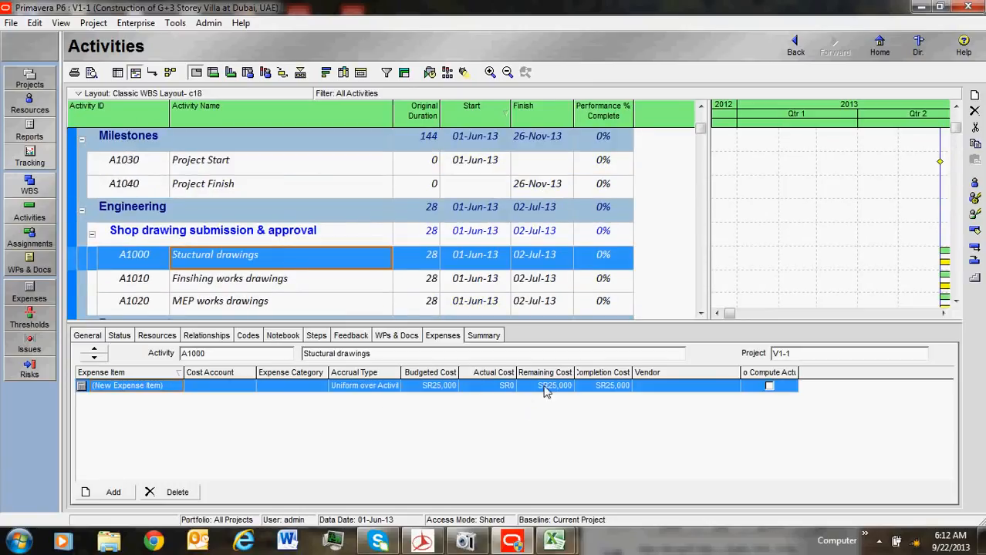
Add an expense item with a budgeted cost of SR125,000 to the Sub structure activity Structure works A1170
scroll(330, 214, "down", 11)
scroll(330, 260, "down", 3)
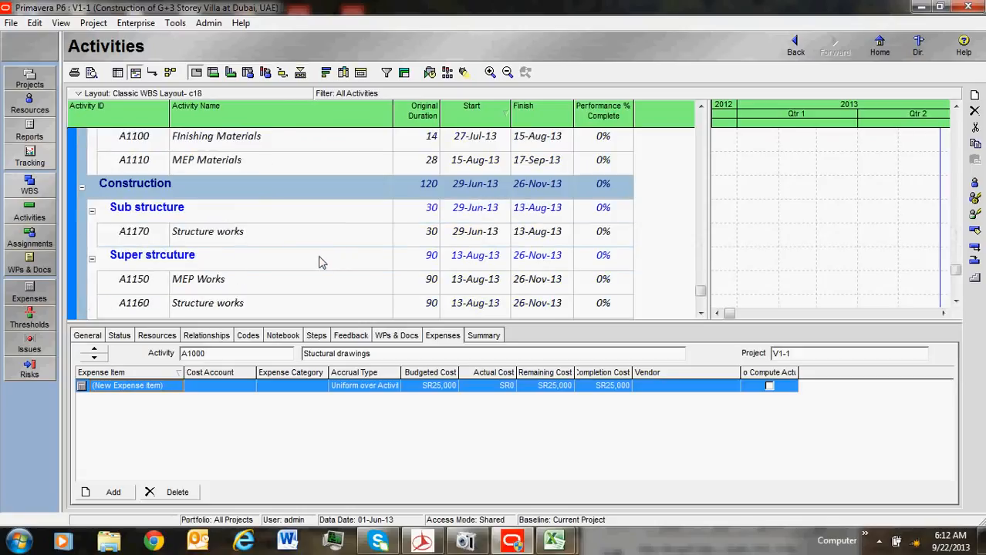
left_click(282, 235)
left_click(111, 493)
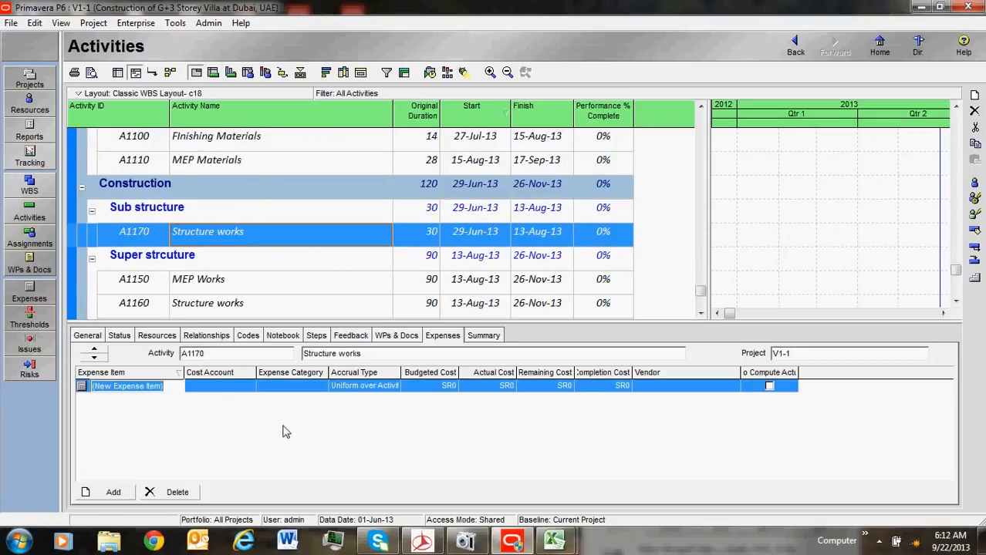
left_click(430, 388)
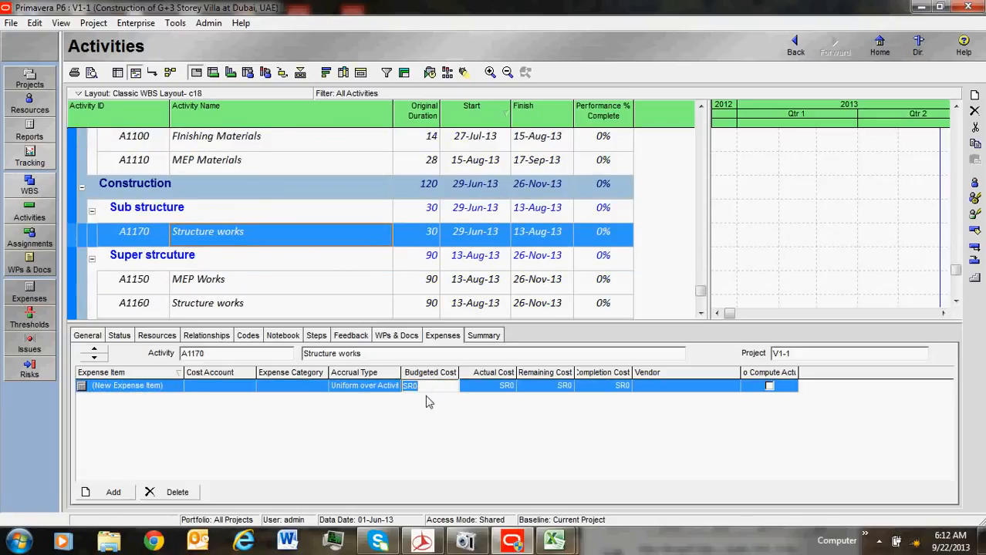
type("125000")
key("Return")
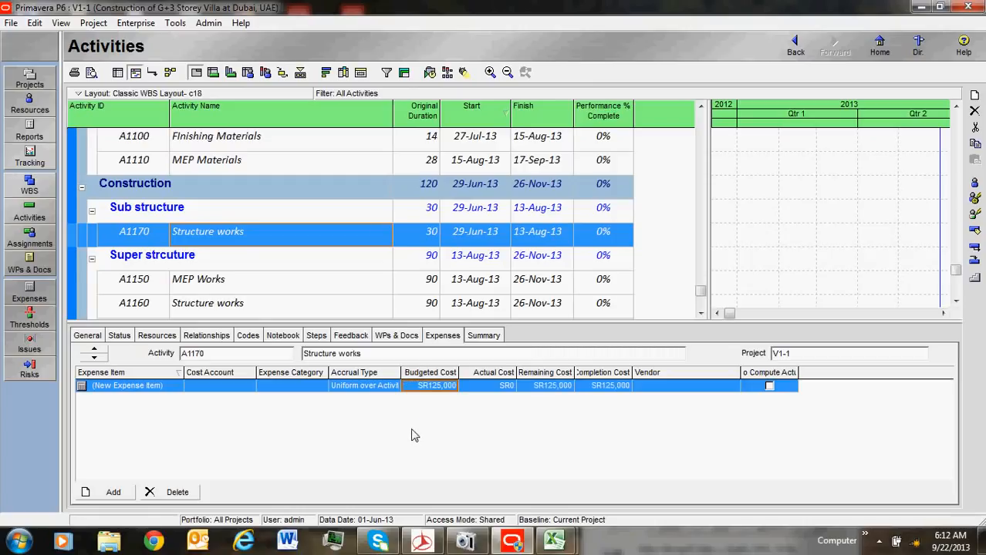
left_click(468, 259)
left_click(463, 234)
Review the expense items of Super structure activities A1160 and A1150 and of drawing activities A1000 and A1010
scroll(379, 297, "down", 1)
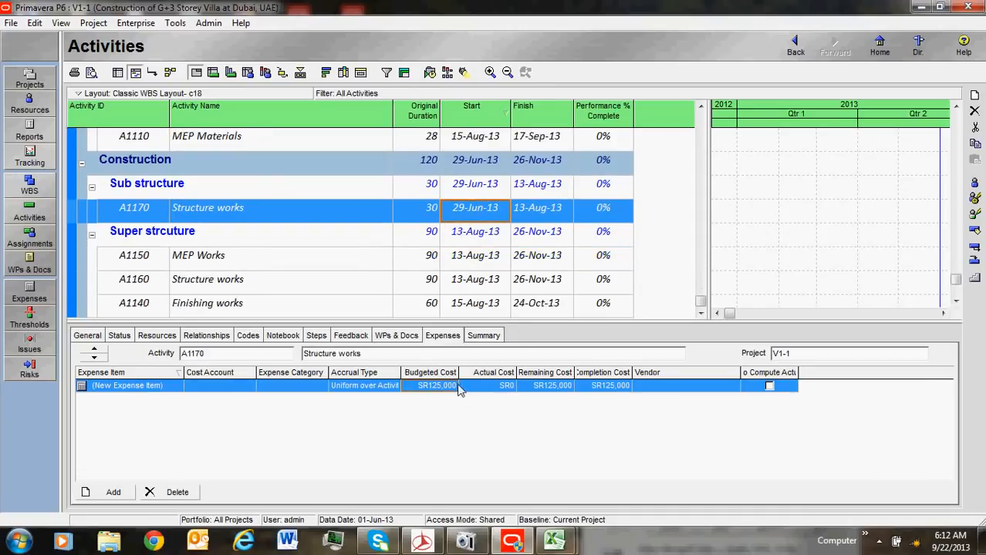
left_click(460, 262)
left_click(465, 273)
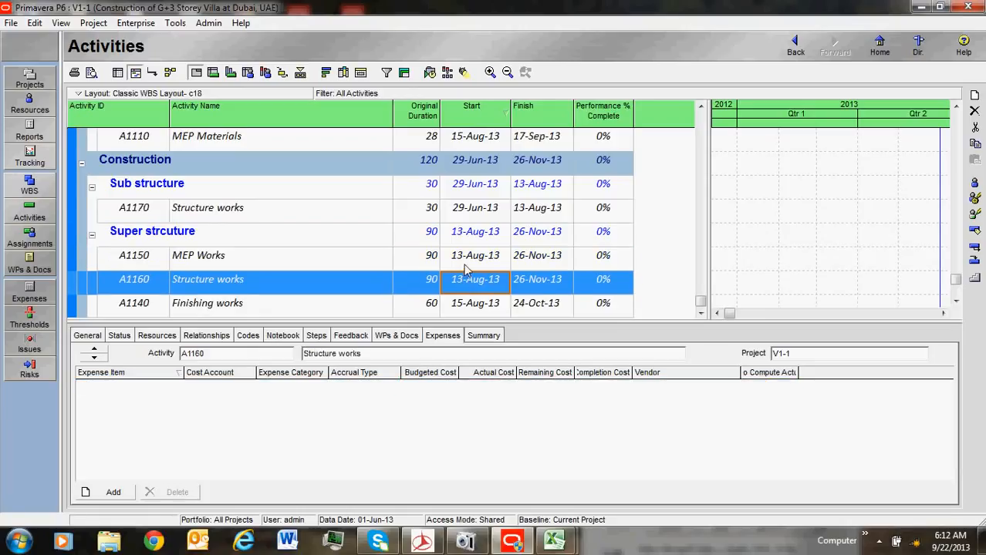
left_click(465, 263)
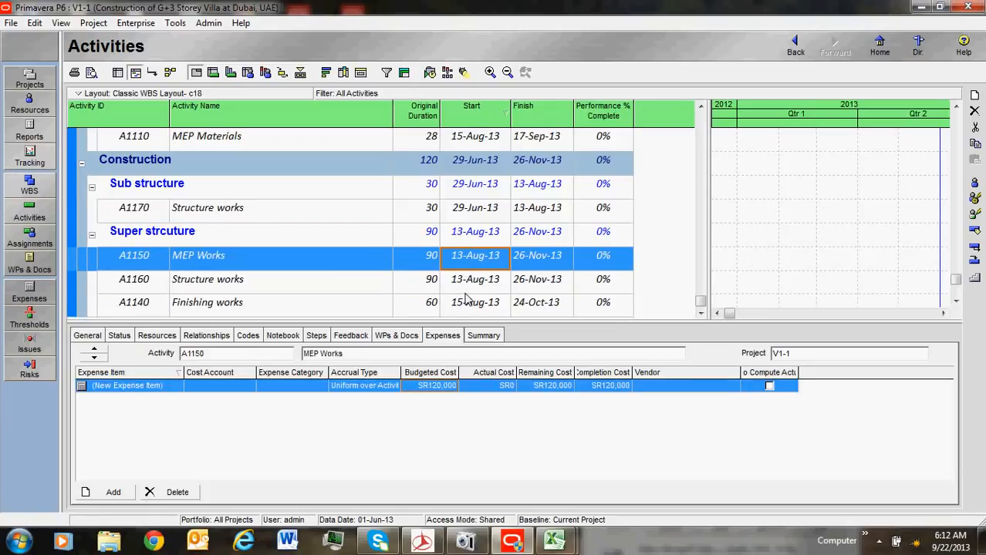
scroll(447, 302, "up", 3)
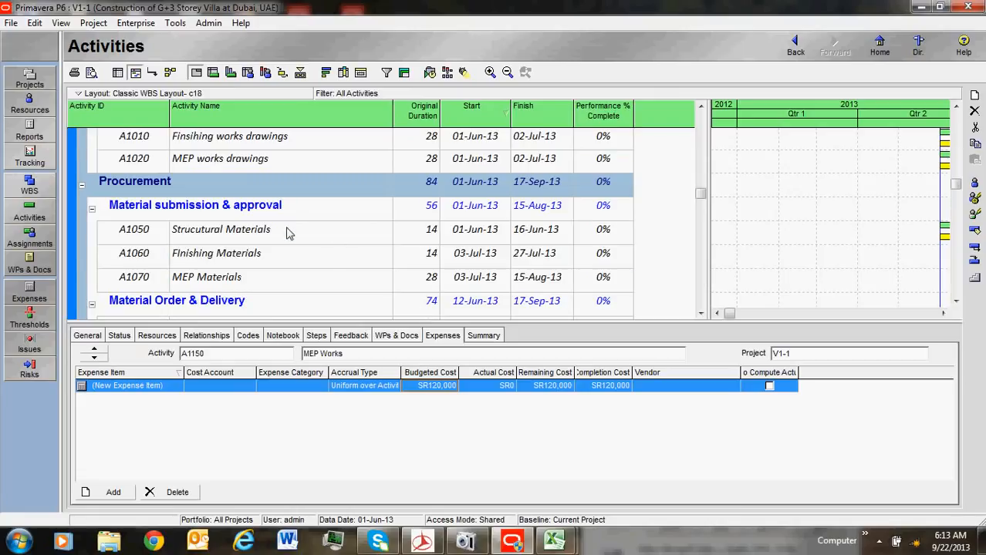
scroll(289, 235, "up", 2)
left_click(305, 262)
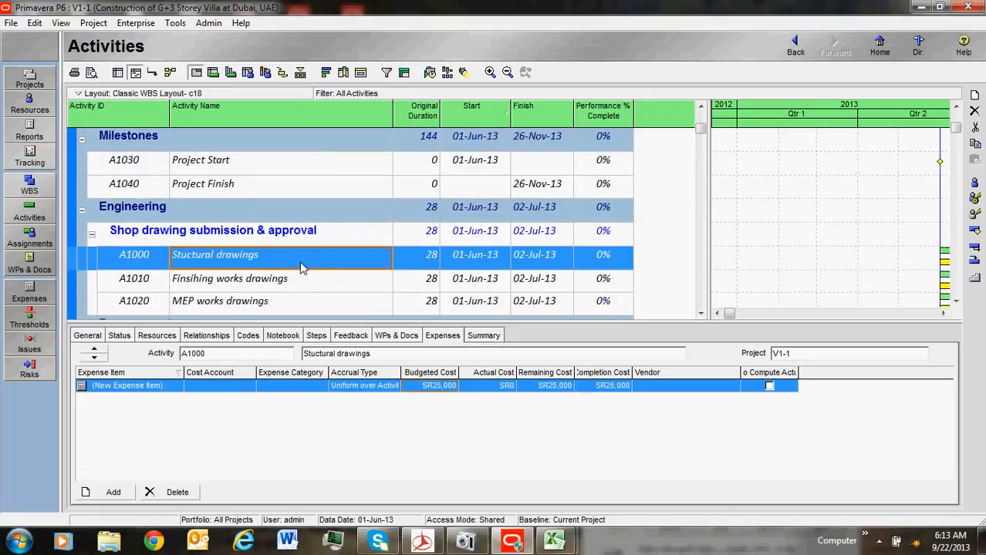
left_click(293, 282)
scroll(287, 239, "up", 1)
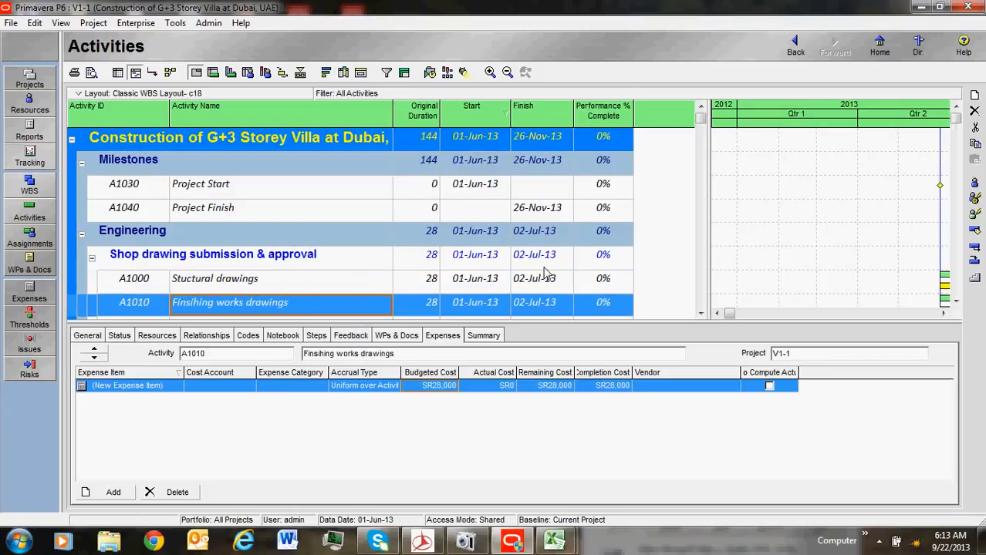
left_click(465, 542)
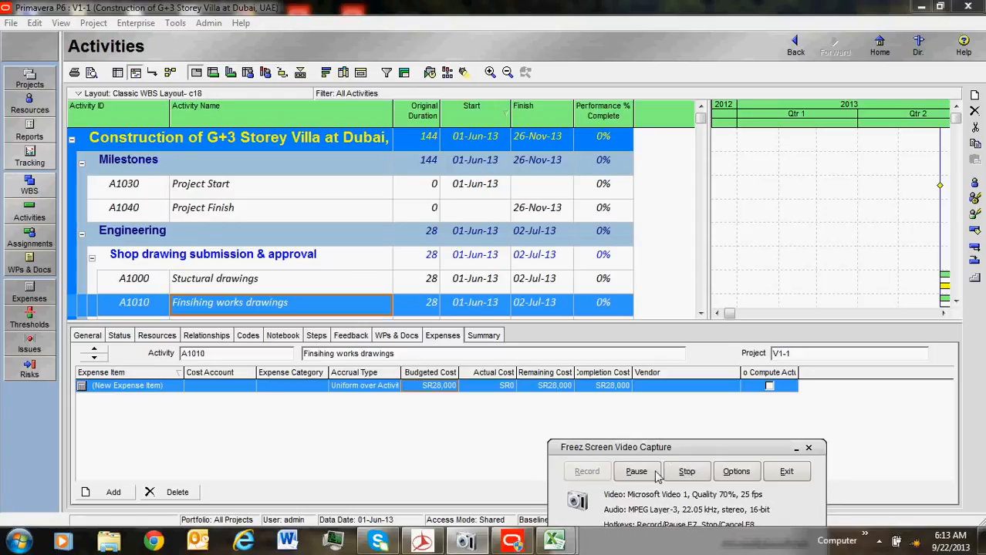
left_click(654, 472)
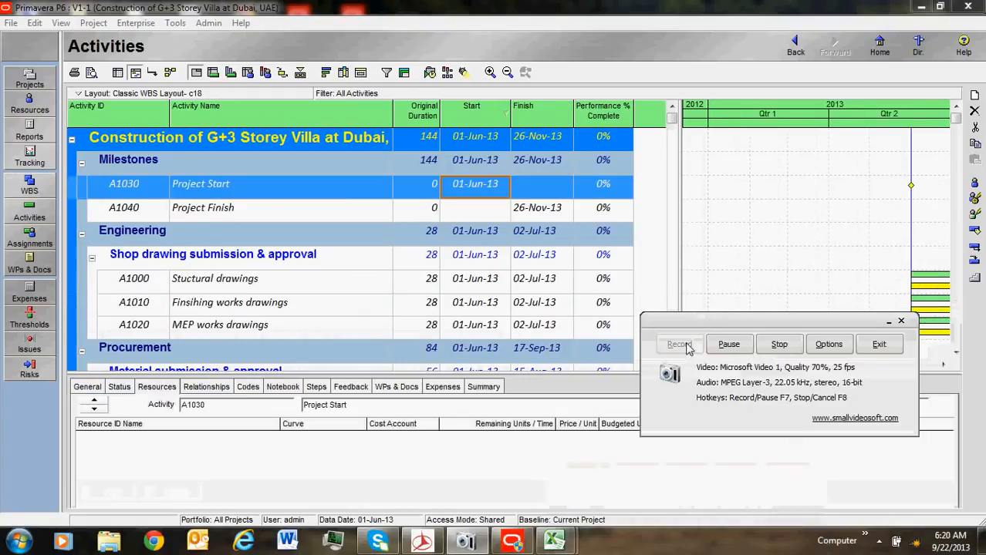
left_click_drag(717, 322, 716, 485)
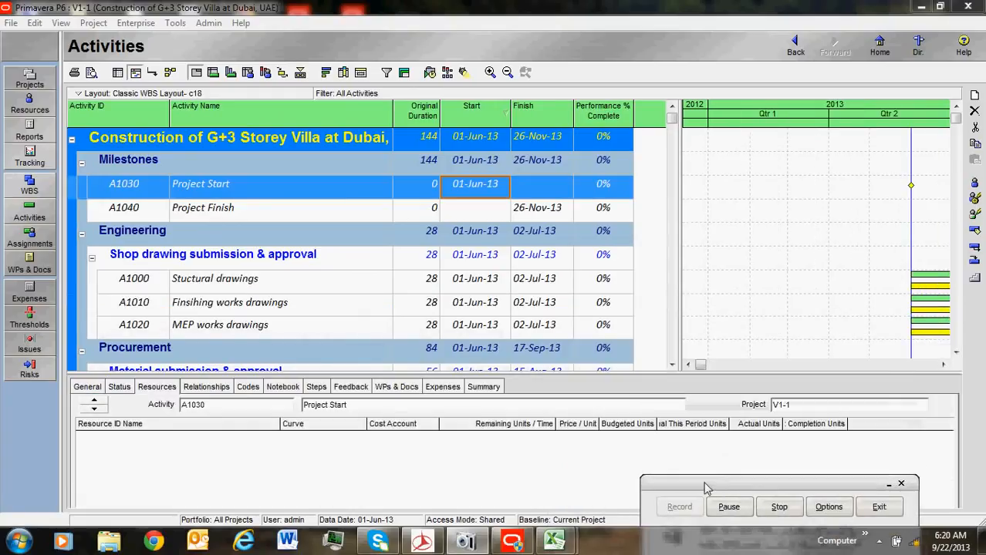
Review the resources assigned to the shop drawing activities A1000 and A1010
left_click(324, 280)
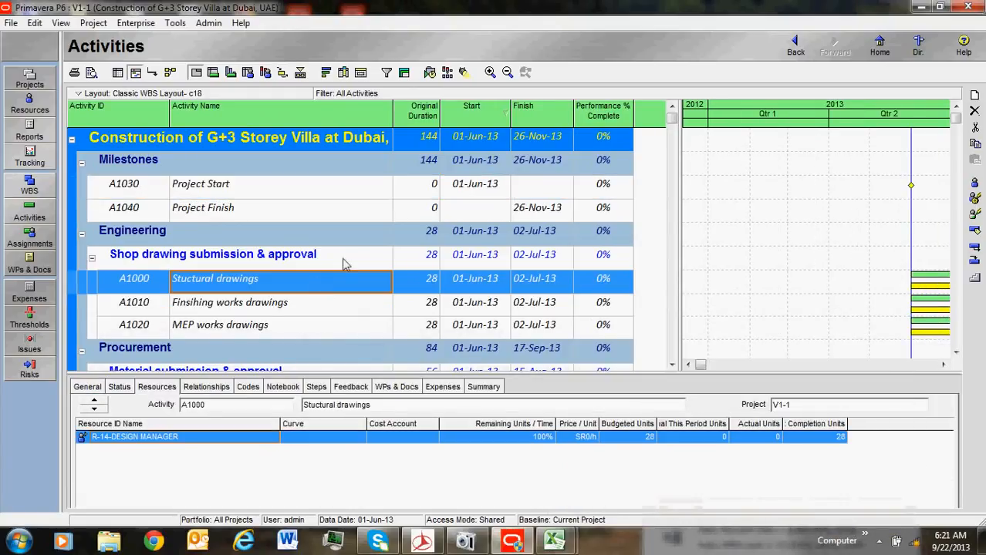
scroll(377, 260, "down", 2)
scroll(312, 262, "down", 1)
scroll(338, 289, "up", 1)
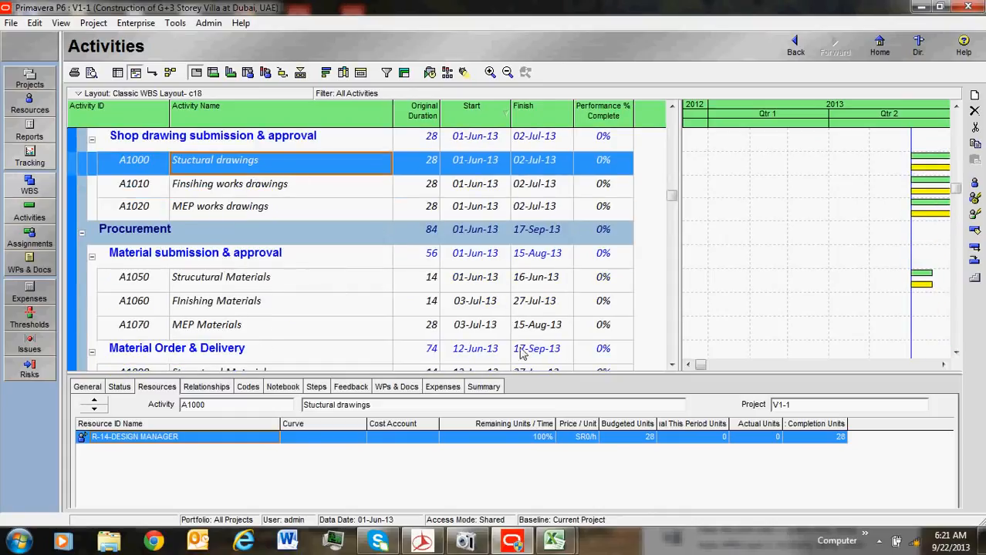
key("Down")
key("Down")
key("Down")
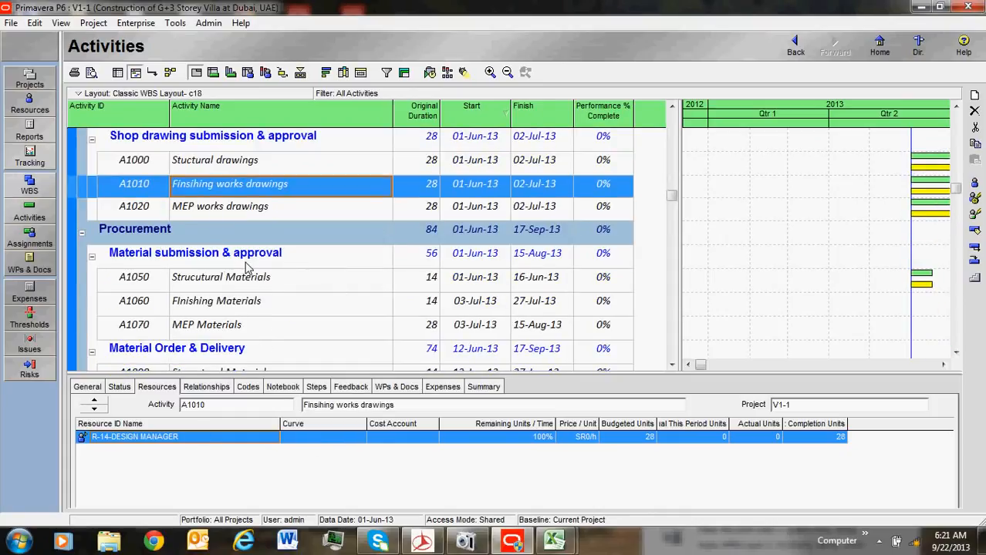
Review the resource assigned to Strucutural Materials A1050 and the expense items of the procurement activities from A1050 through A1110
key("Down")
key("Down")
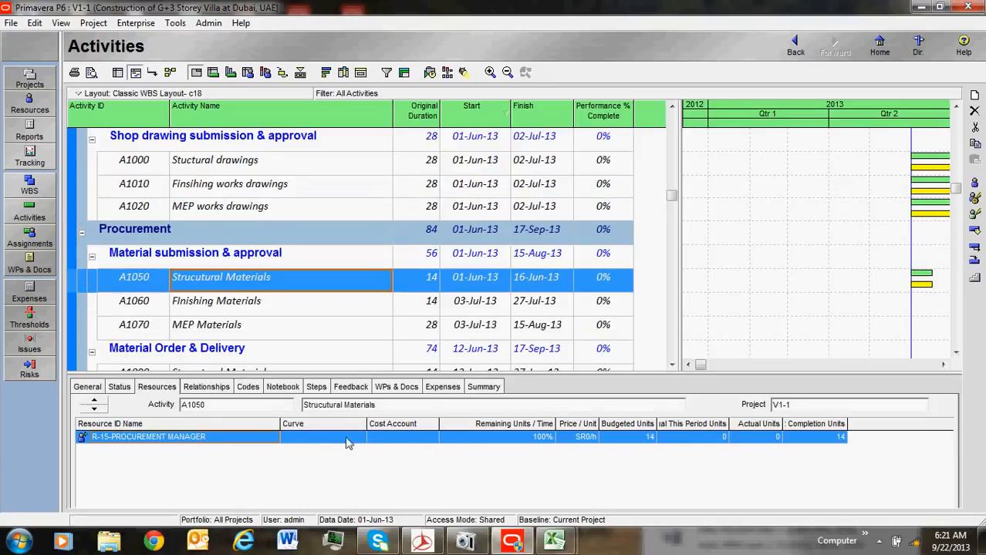
left_click(429, 389)
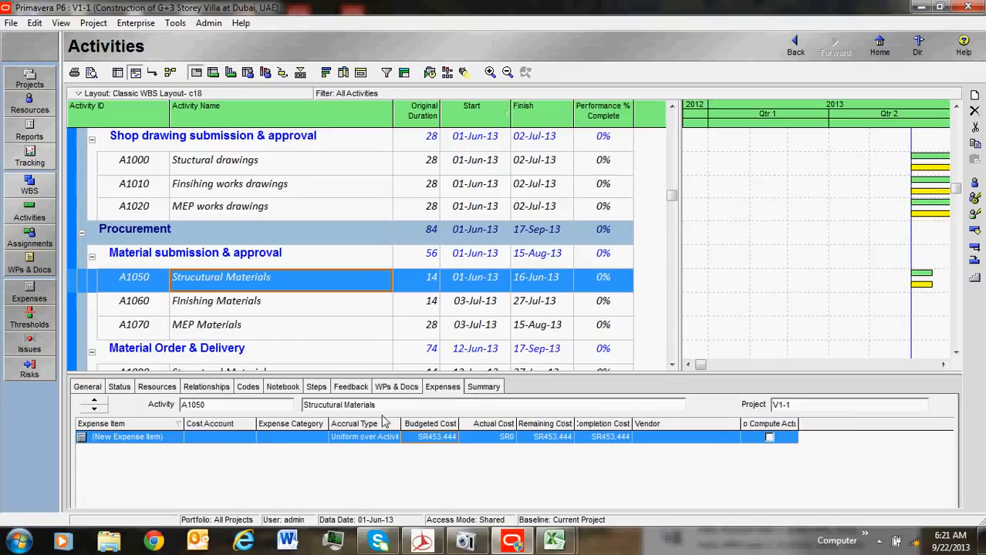
key("Down")
key("Down")
key("Down")
key("Down")
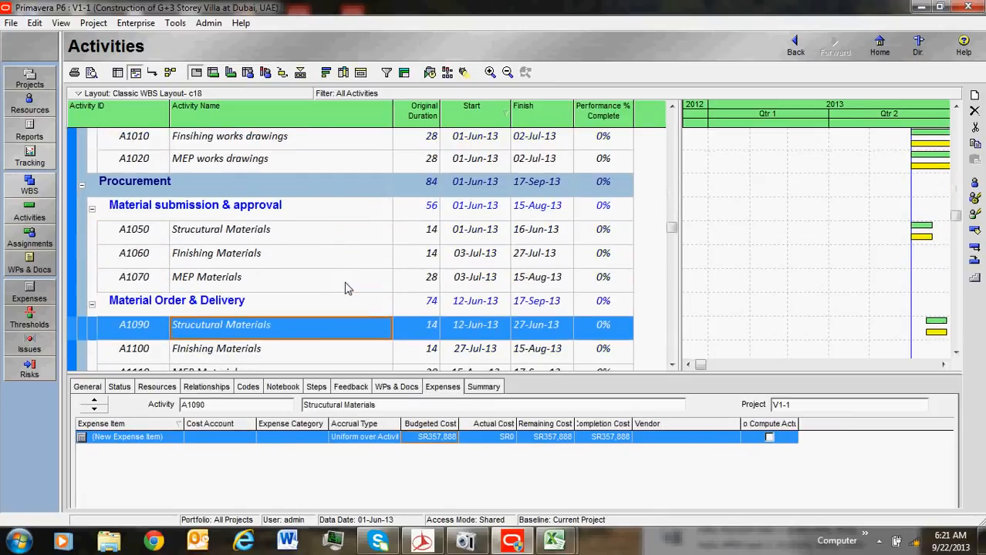
key("Down")
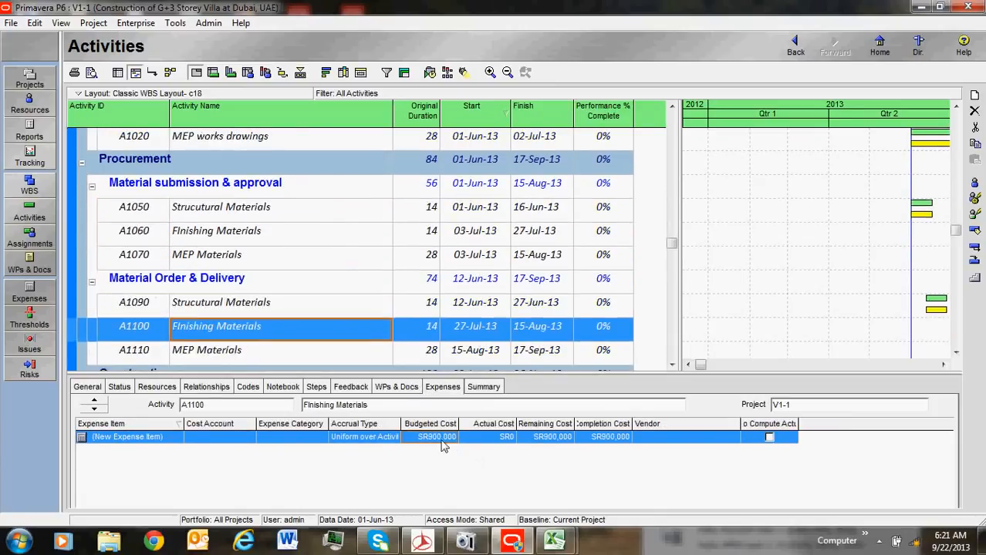
key("Down")
Review the expense items of the construction activities from Sub structure Structure works A1170 through Finishing works A1140
key("Down")
key("Down")
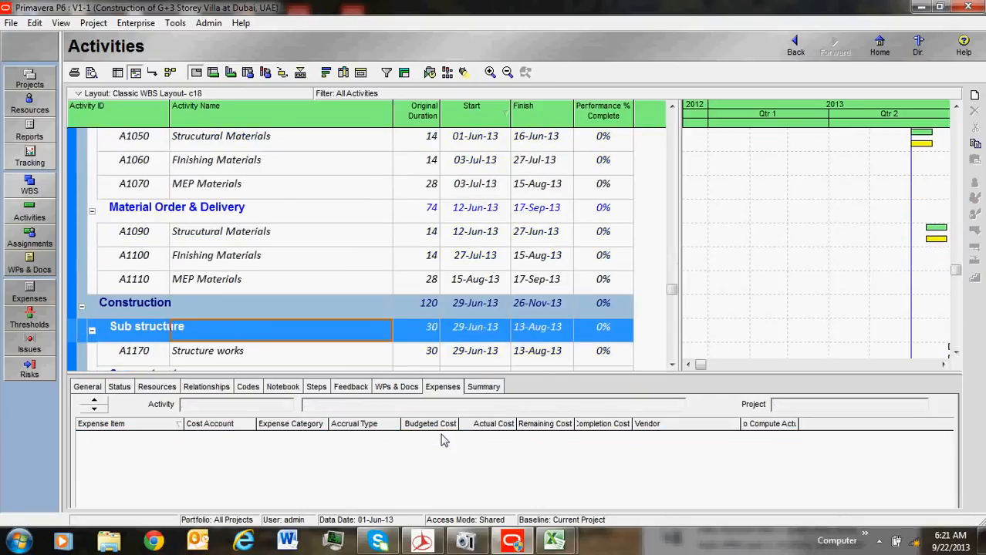
key("Down")
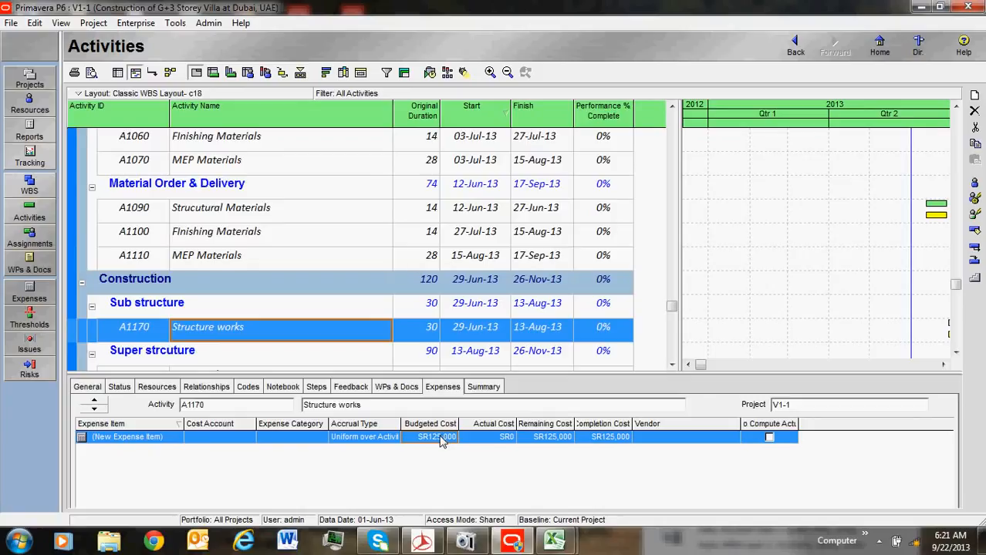
key("Down")
key("Down")
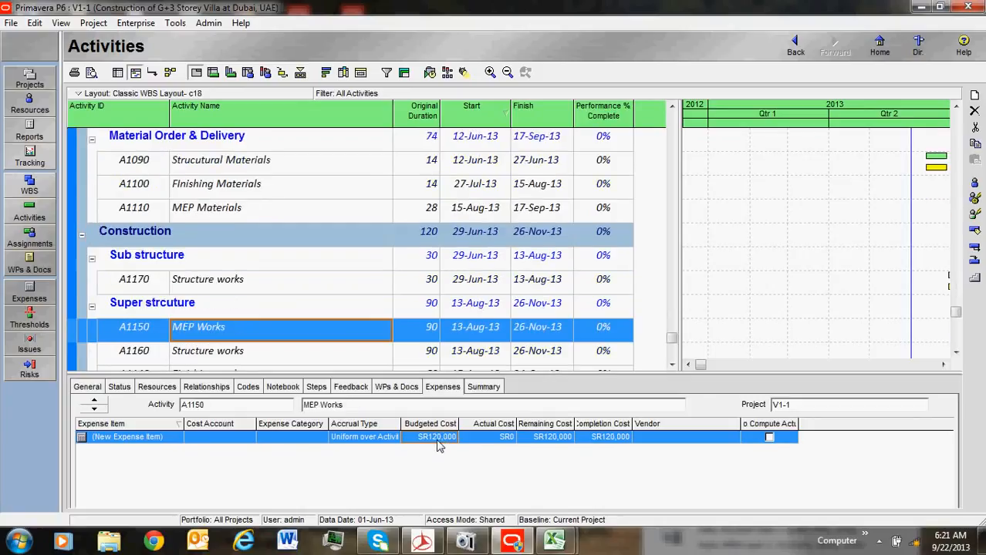
key("Down")
key("Down")
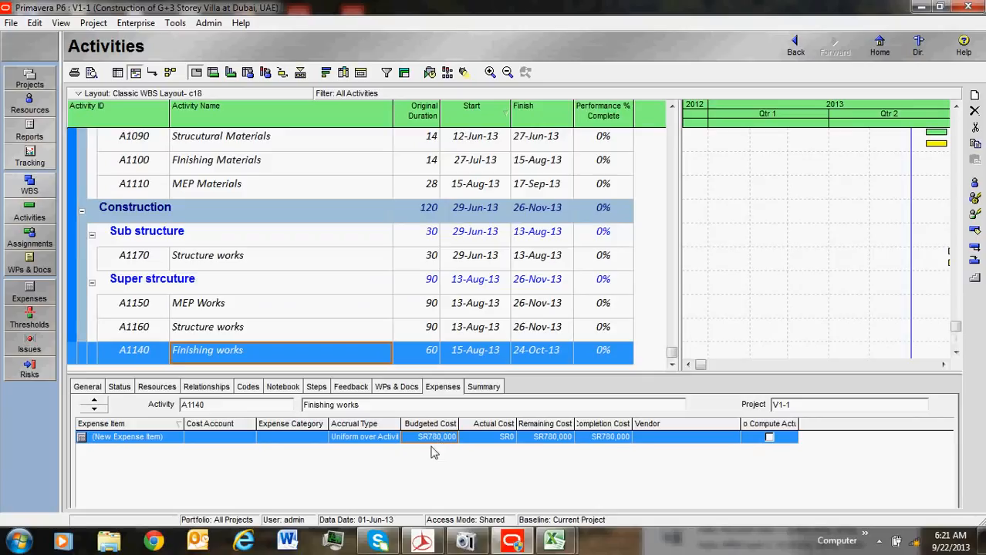
Widen the activity table and add the Budgeted Expense Cost column after Performance % Complete
left_click_drag(681, 264, 754, 264)
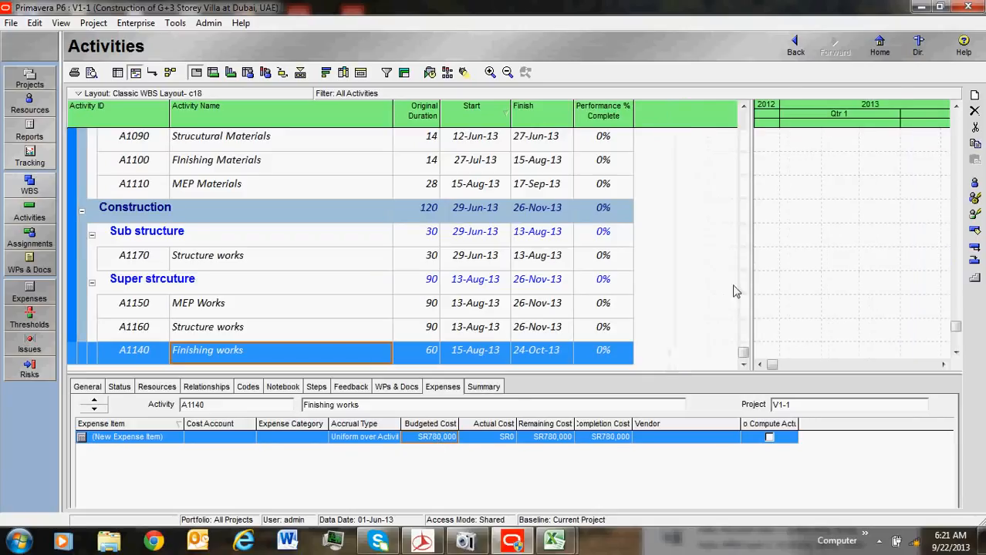
left_click(343, 73)
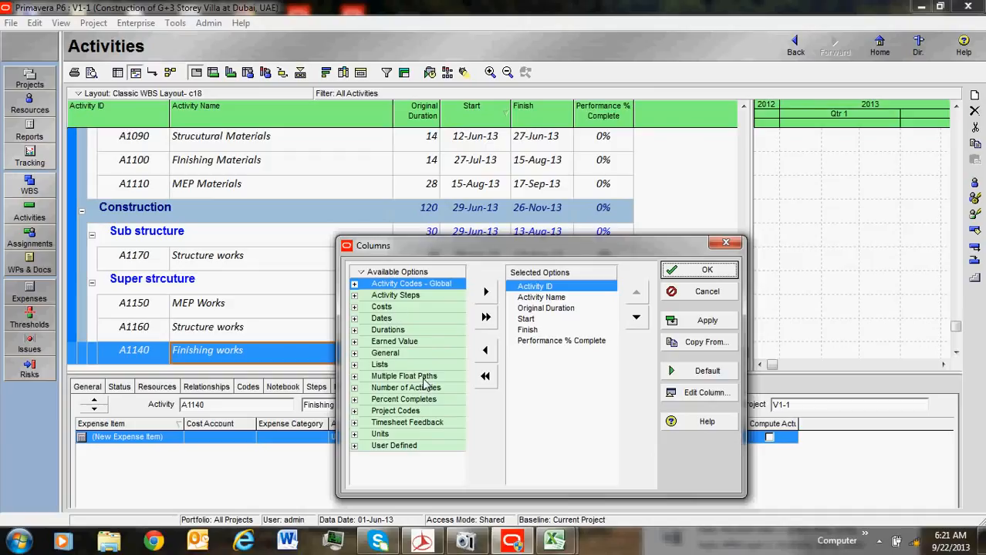
double_click(417, 307)
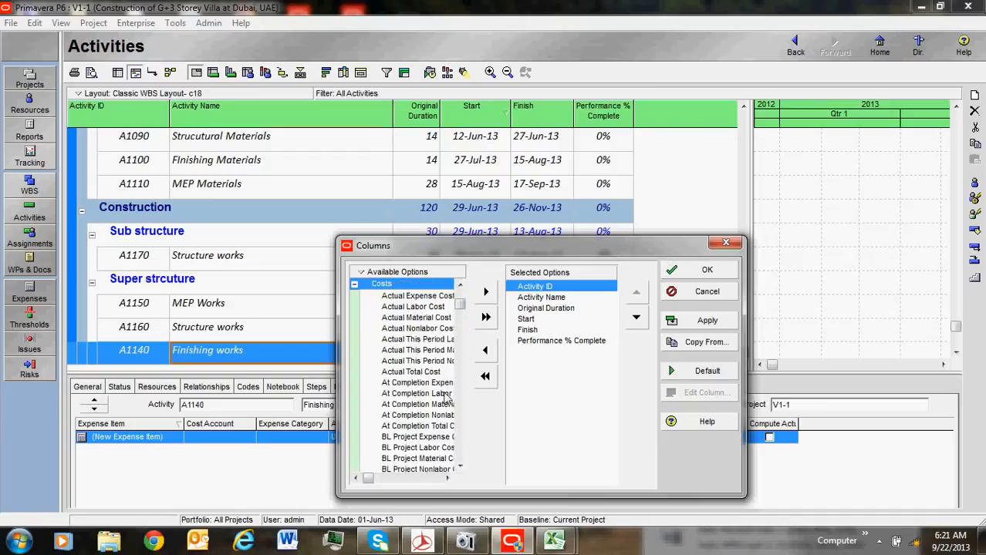
left_click(460, 469)
left_click(460, 469)
left_click(461, 472)
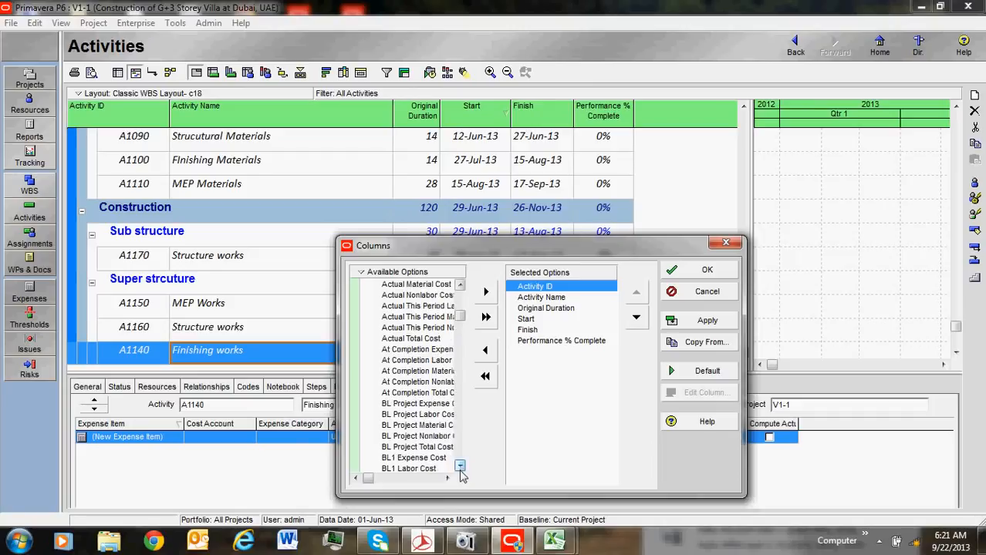
scroll(460, 469, "down", 5)
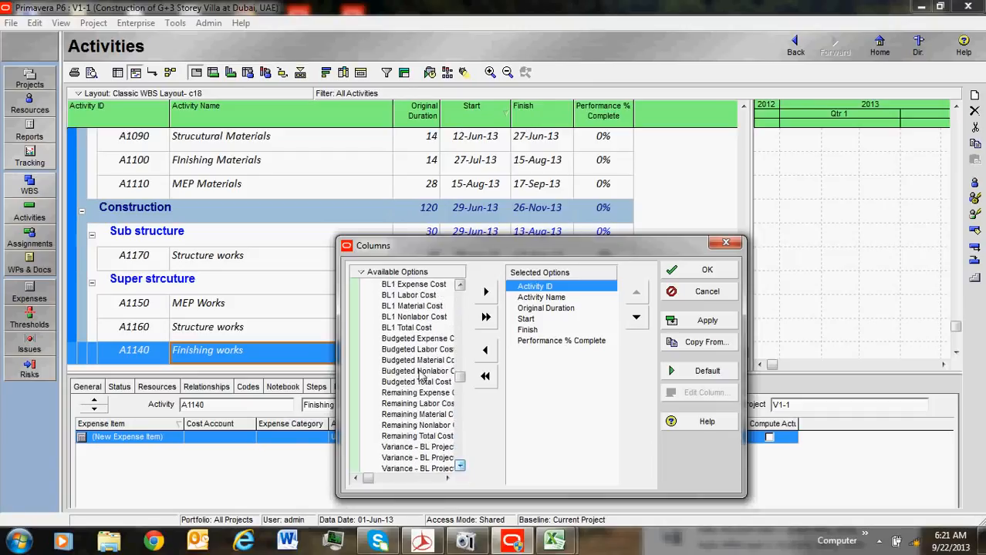
left_click(448, 478)
left_click(448, 479)
left_click(447, 478)
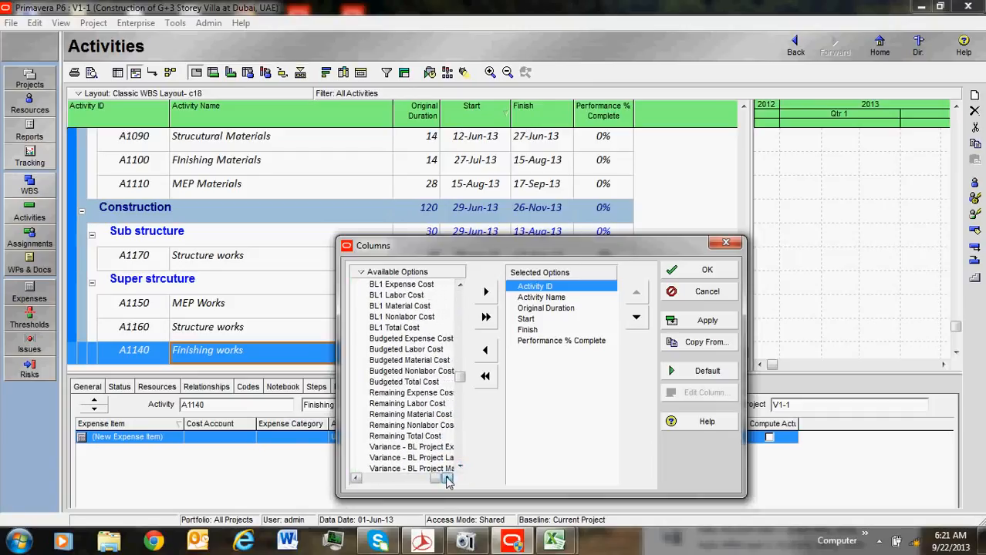
left_click(414, 342)
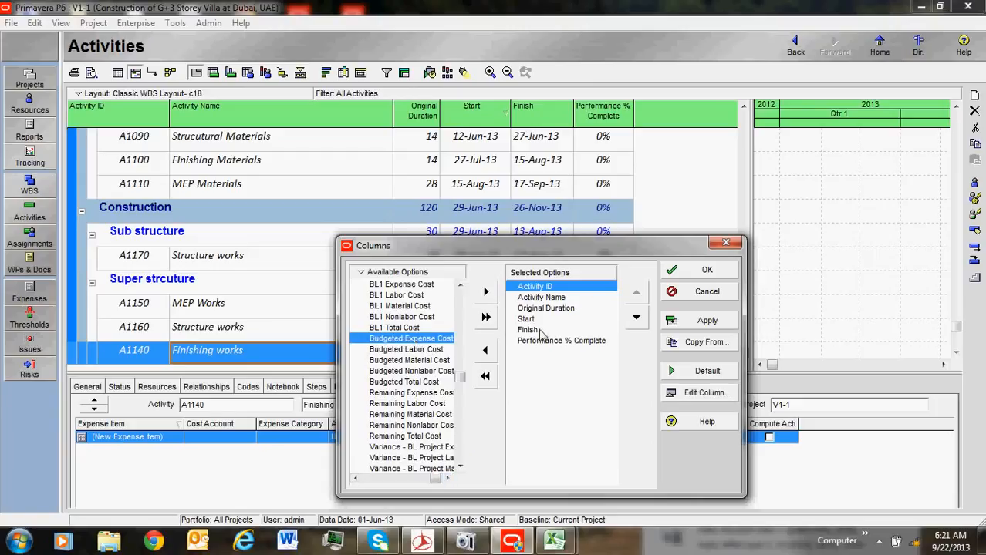
left_click(530, 342)
left_click(485, 291)
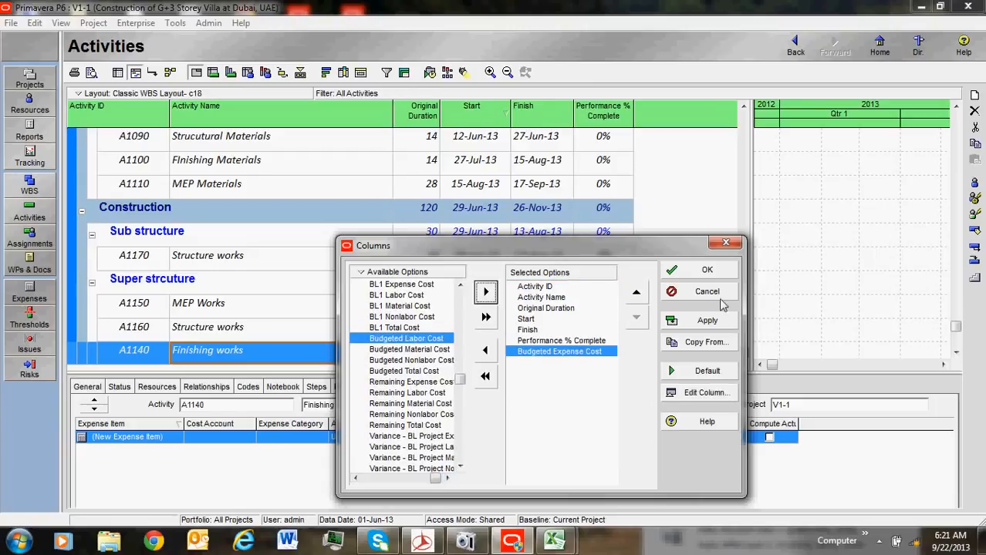
left_click(703, 323)
left_click(697, 269)
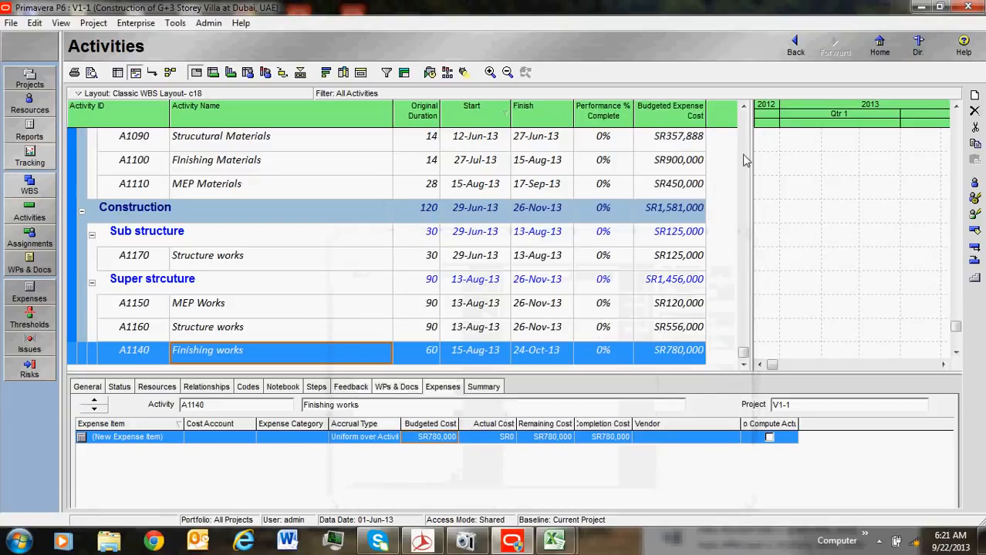
Examine the budgeted expense costs from the project level down to the shop drawing activities, focusing on Stuctural drawings A1000
scroll(692, 264, "up", 1)
scroll(692, 293, "up", 4)
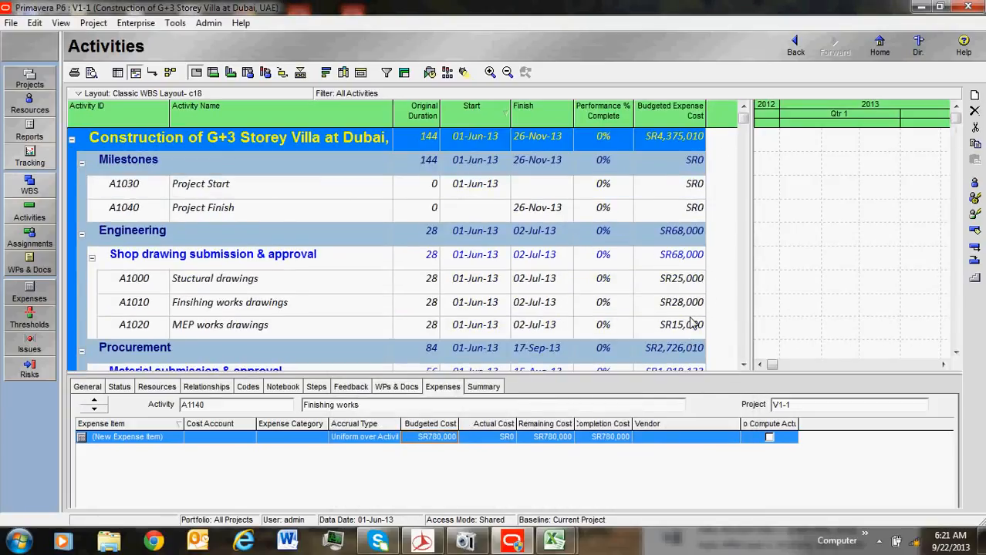
scroll(692, 324, "down", 1)
left_click(669, 255)
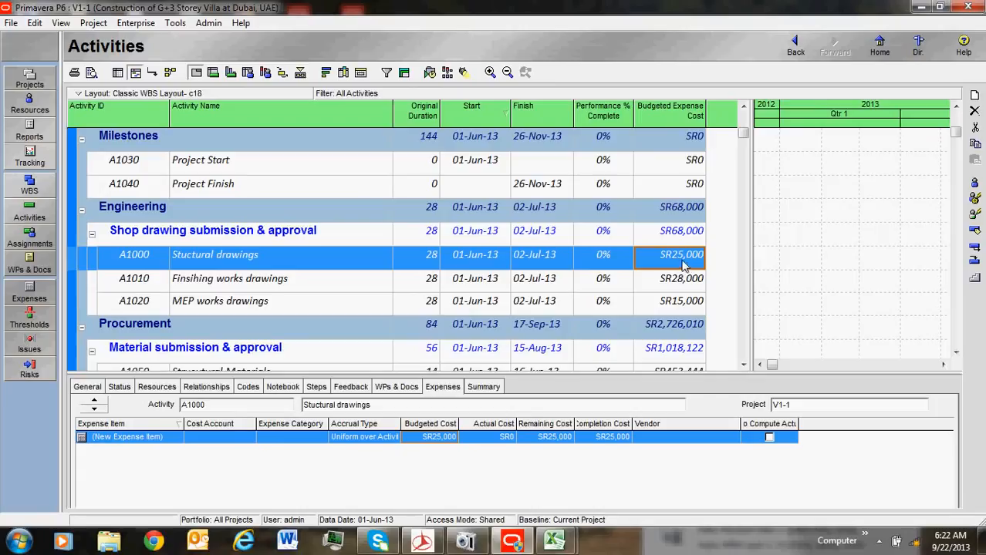
left_click(482, 282)
left_click(483, 257)
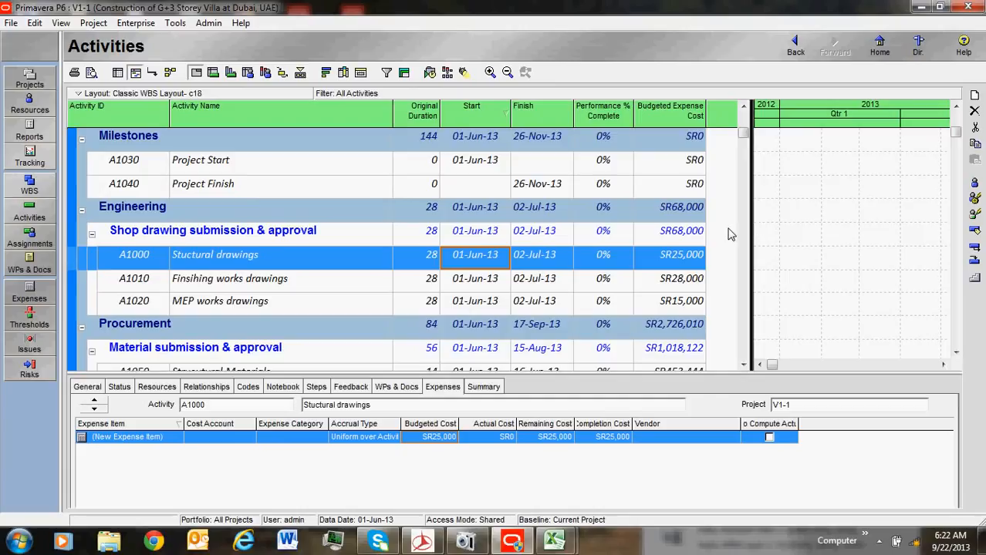
Add the Budgeted Labor Cost, Budgeted Nonlabor Cost and Budgeted Material Cost columns after Budgeted Expense Cost
left_click_drag(752, 232, 734, 234)
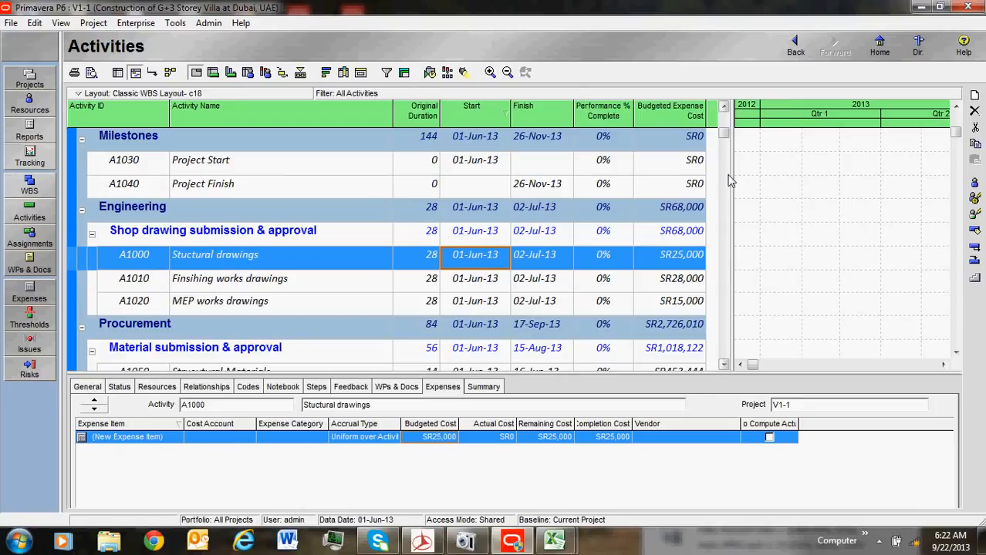
left_click(343, 72)
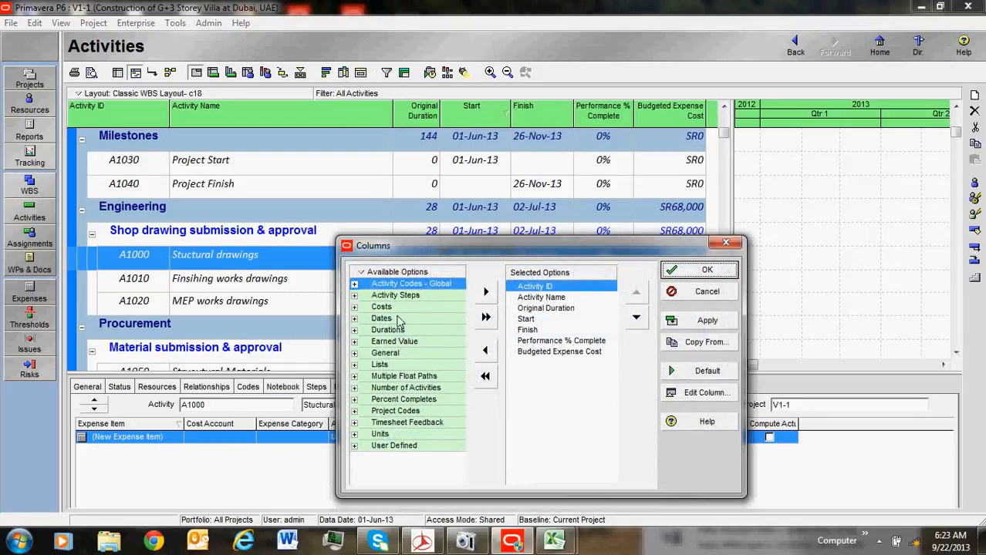
double_click(398, 307)
scroll(416, 386, "down", 3)
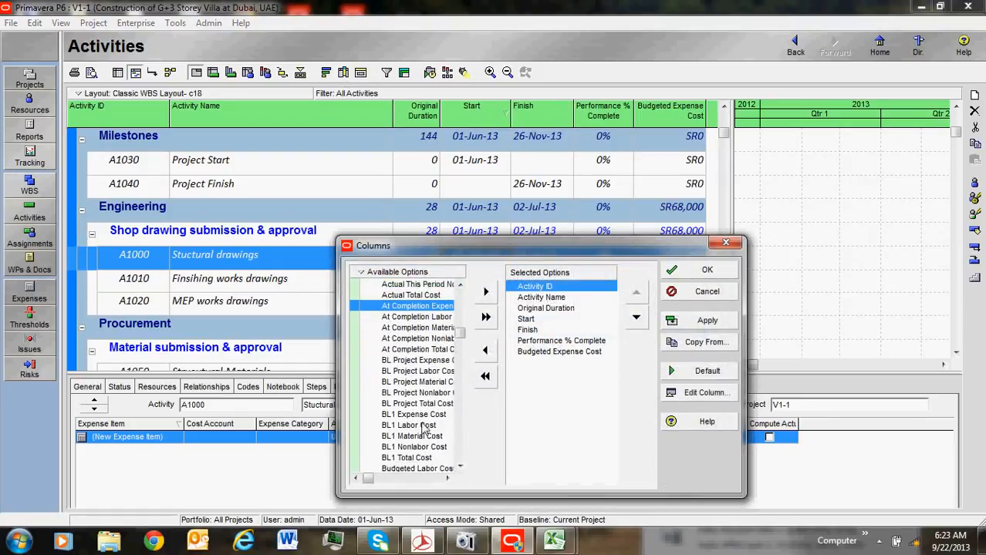
scroll(422, 432, "down", 1)
left_click(434, 393)
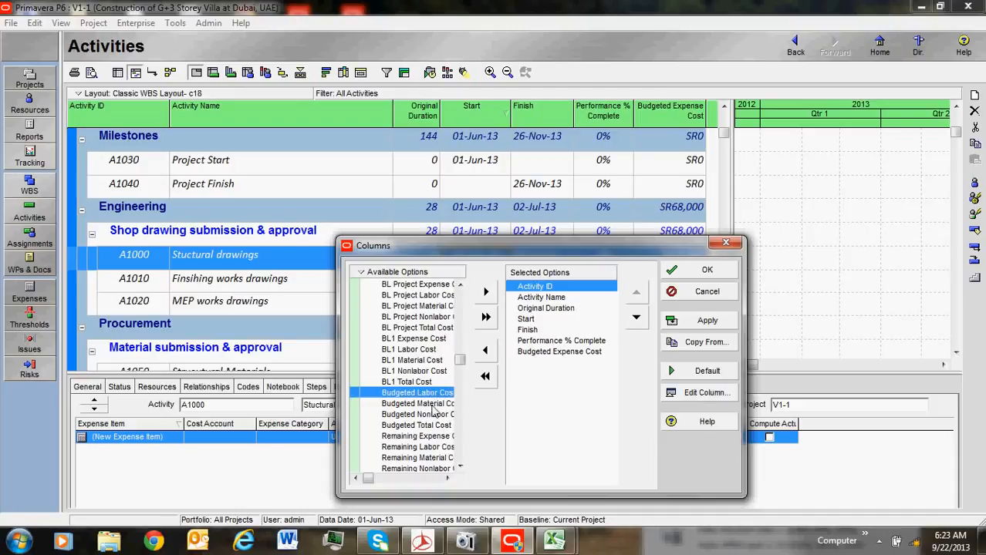
left_click(448, 478)
left_click(534, 352)
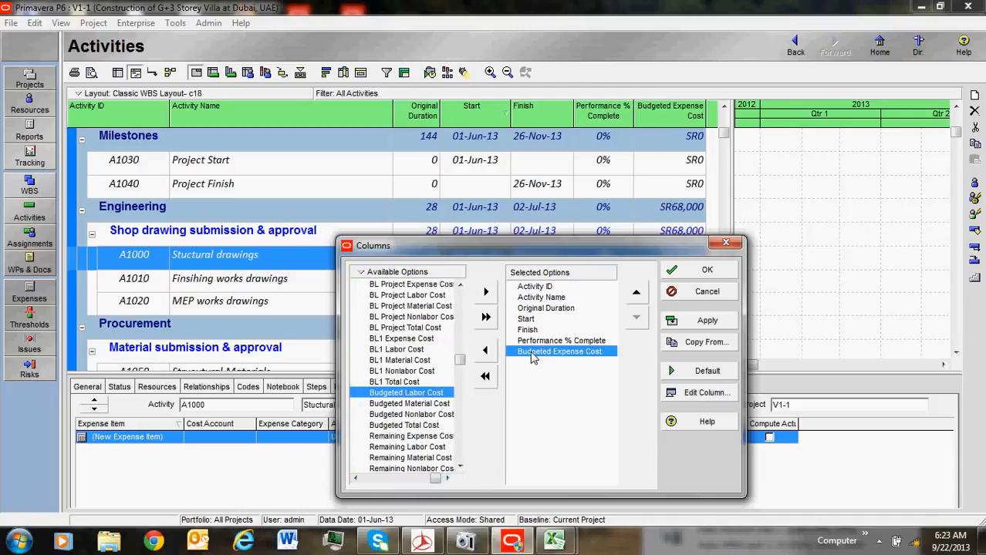
left_click(487, 294)
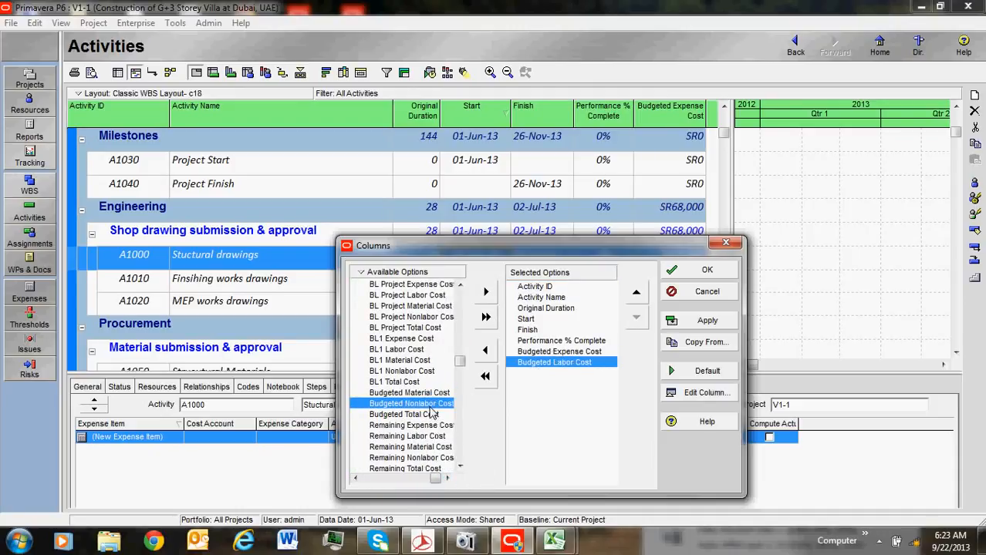
left_click(486, 292)
left_click(440, 393)
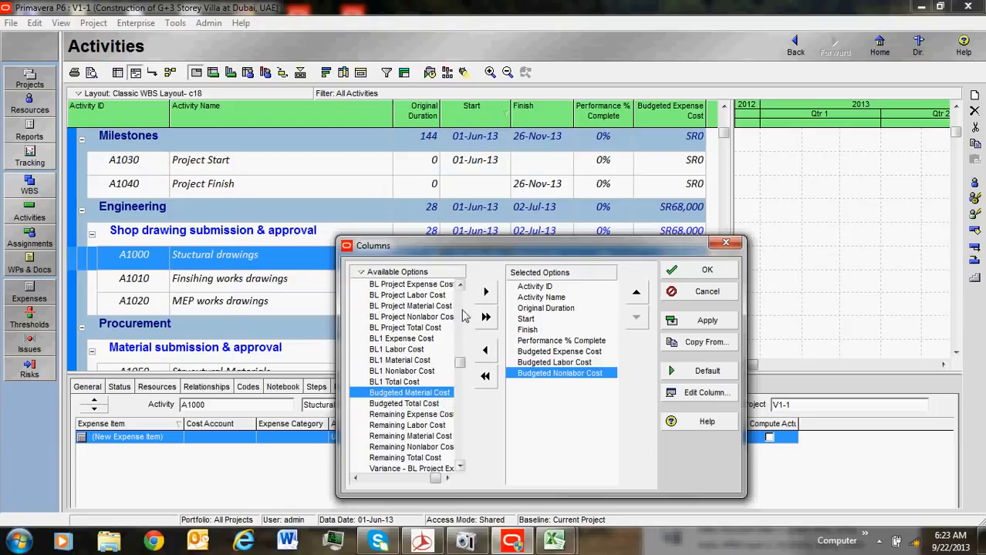
left_click(486, 292)
left_click(707, 269)
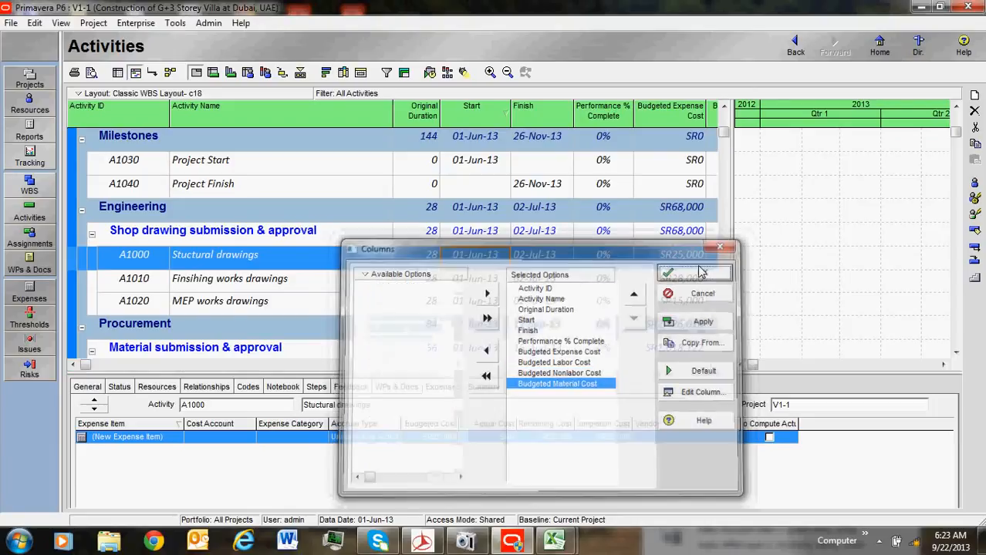
Temporarily widen the activity table to examine the budgeted labor, nonlabor and material costs across the project, especially Sub structure activity A1170
left_click_drag(734, 267, 917, 266)
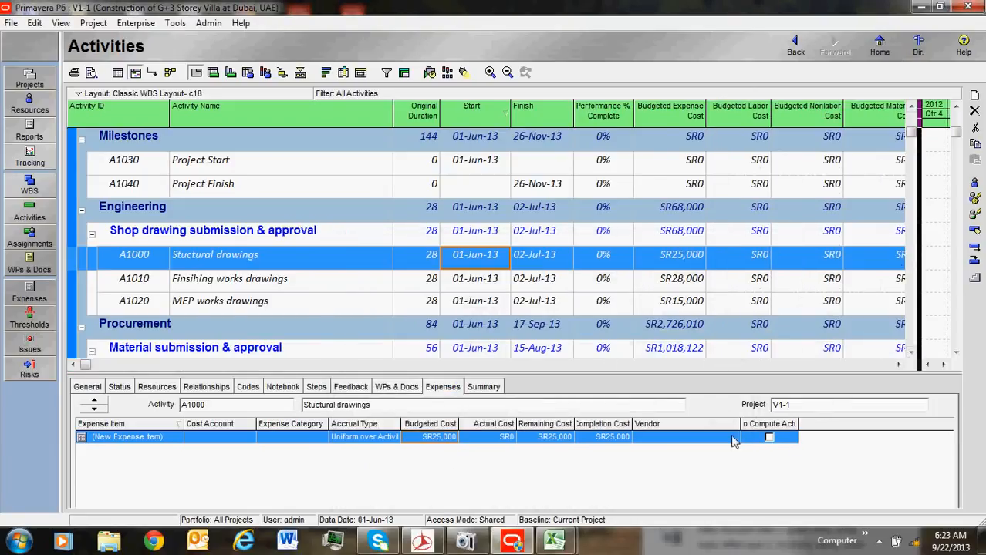
scroll(709, 355, "down", 1)
scroll(709, 355, "up", 1)
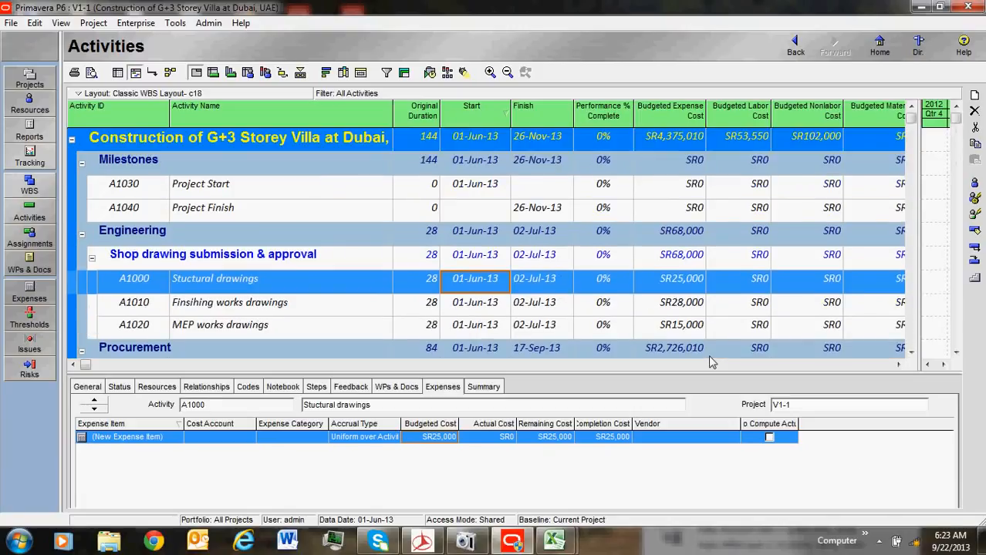
scroll(709, 355, "down", 2)
scroll(708, 359, "down", 3)
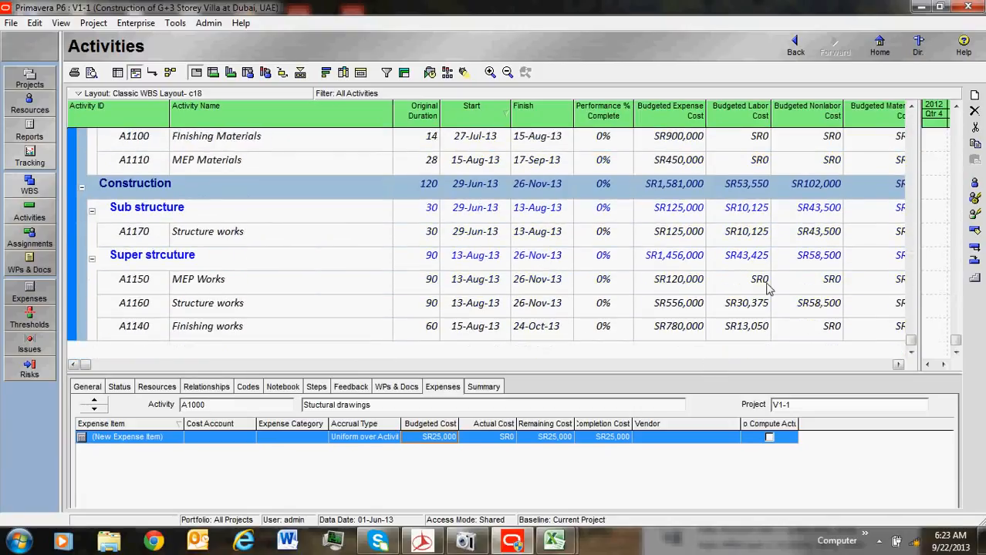
left_click(748, 233)
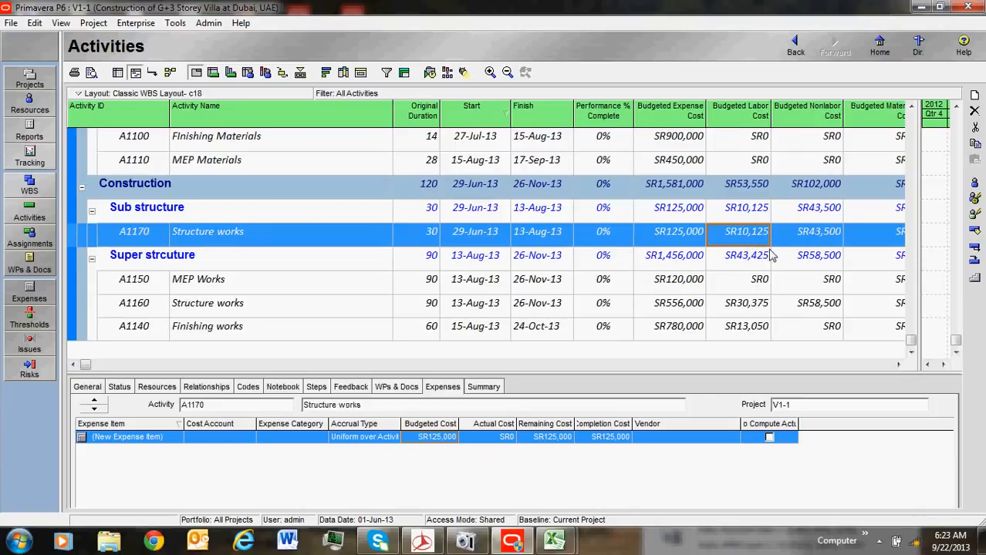
left_click(820, 243)
left_click(898, 365)
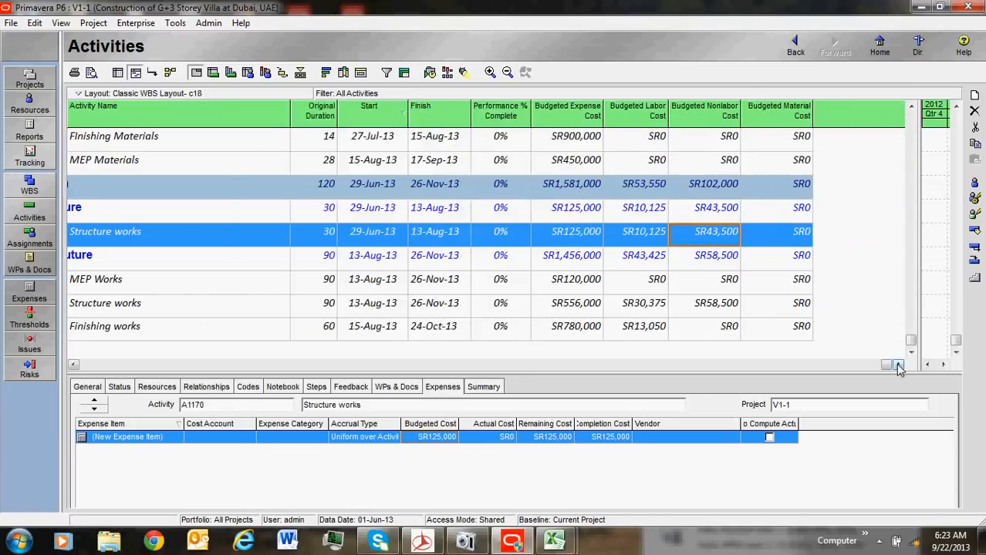
left_click(74, 366)
scroll(800, 327, "up", 6)
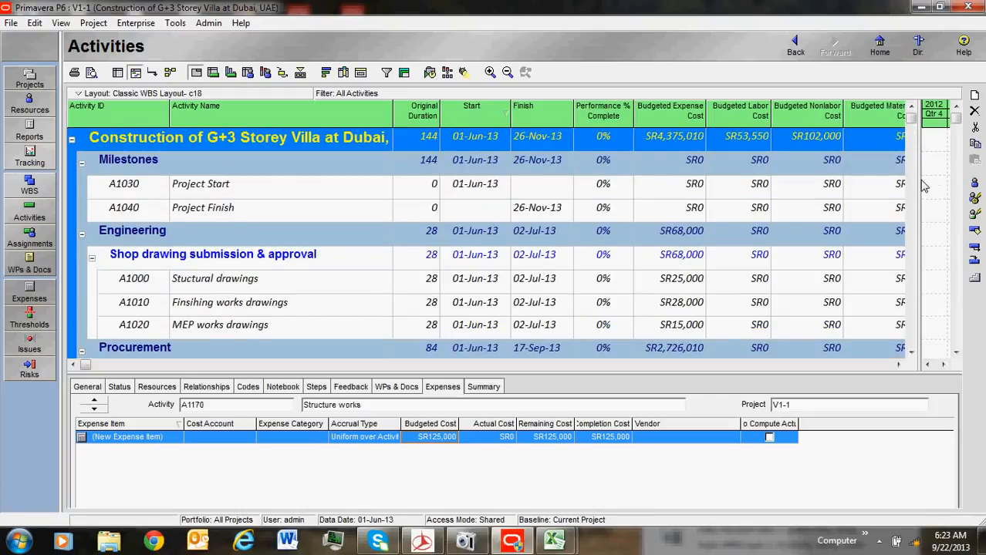
left_click_drag(924, 185, 756, 190)
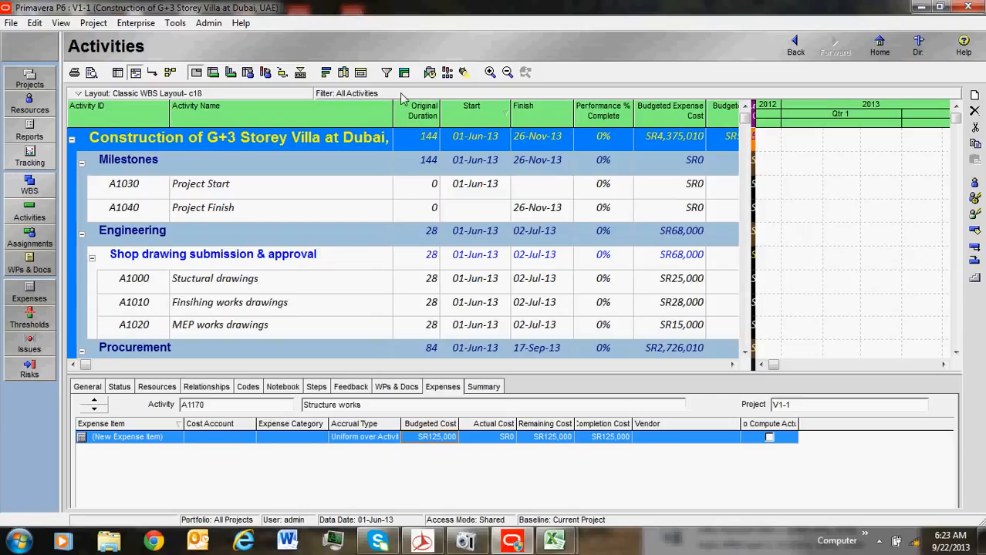
Remove the Budgeted Material Cost, Budgeted Nonlabor Cost and Budgeted Labor Cost columns from the selected columns
left_click(342, 72)
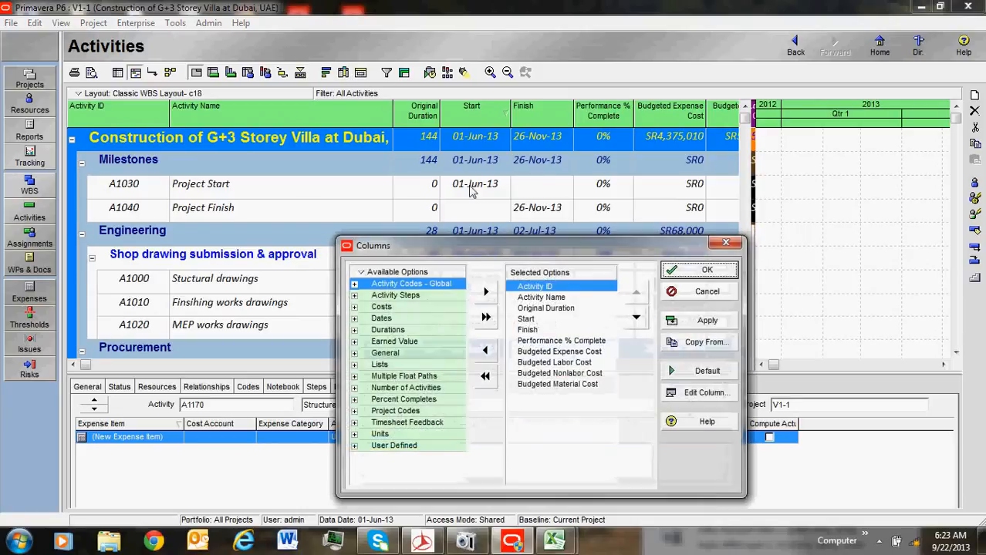
left_click(533, 384)
left_click(486, 351)
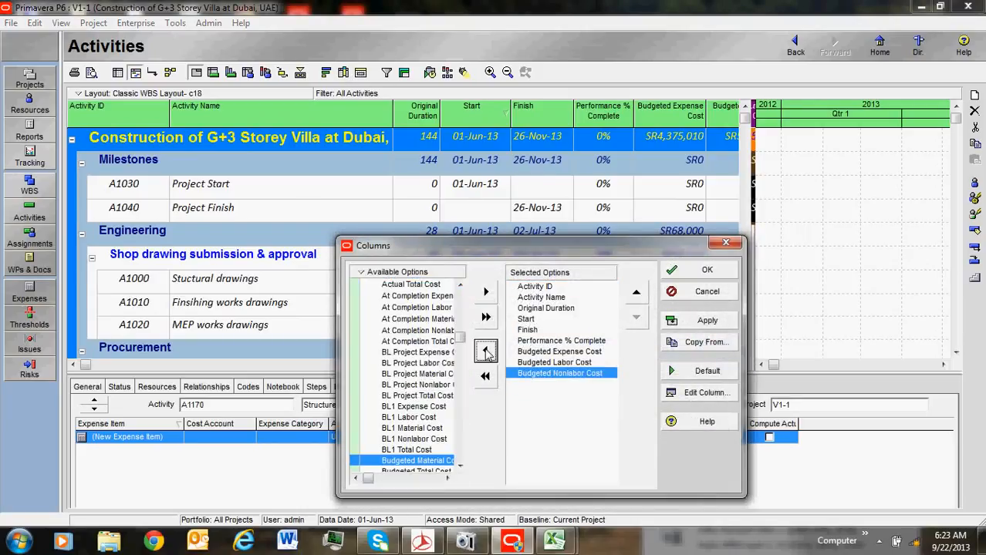
left_click(485, 351)
left_click(486, 351)
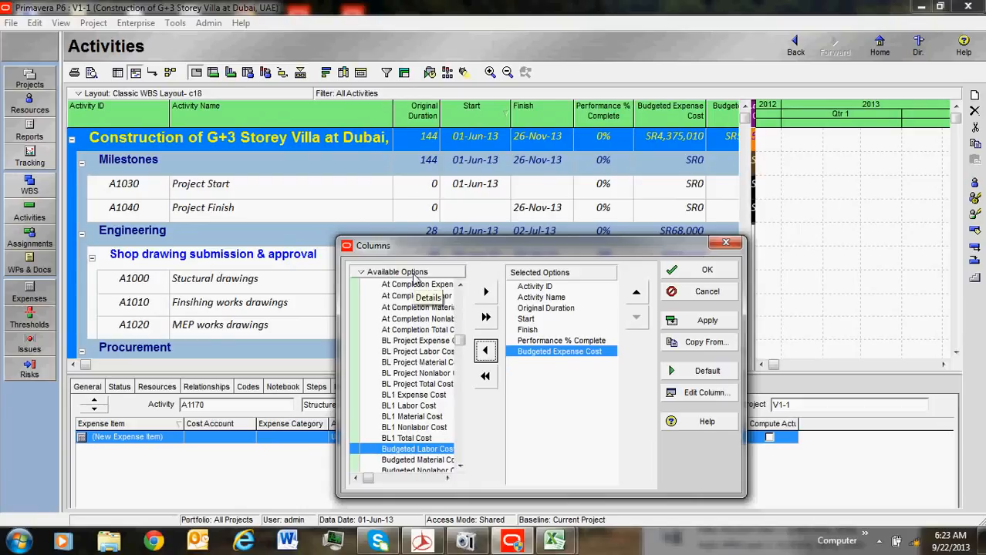
Find the Predecessors option among the available columns and add it after Budgeted Expense Cost
key("ctrl+f")
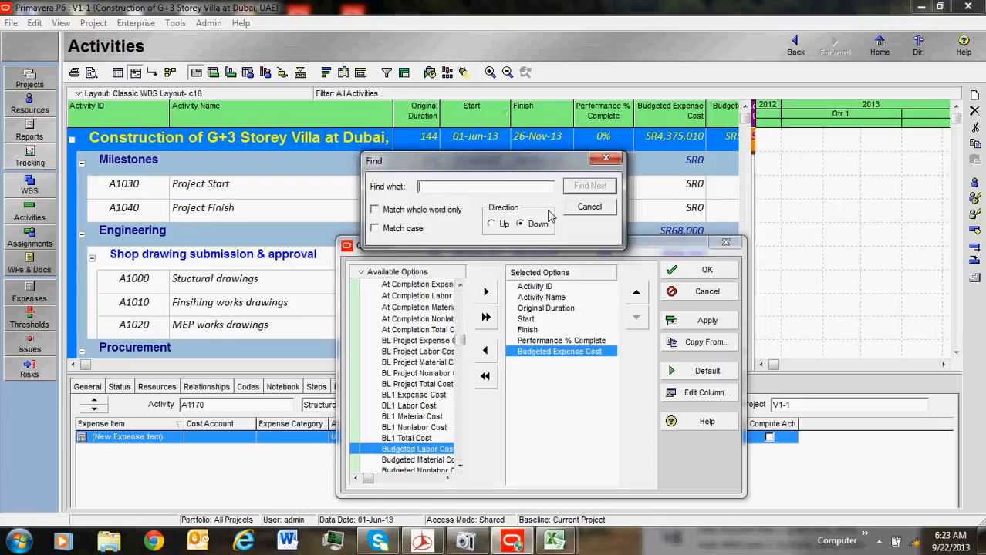
type("PREDECCESSOR")
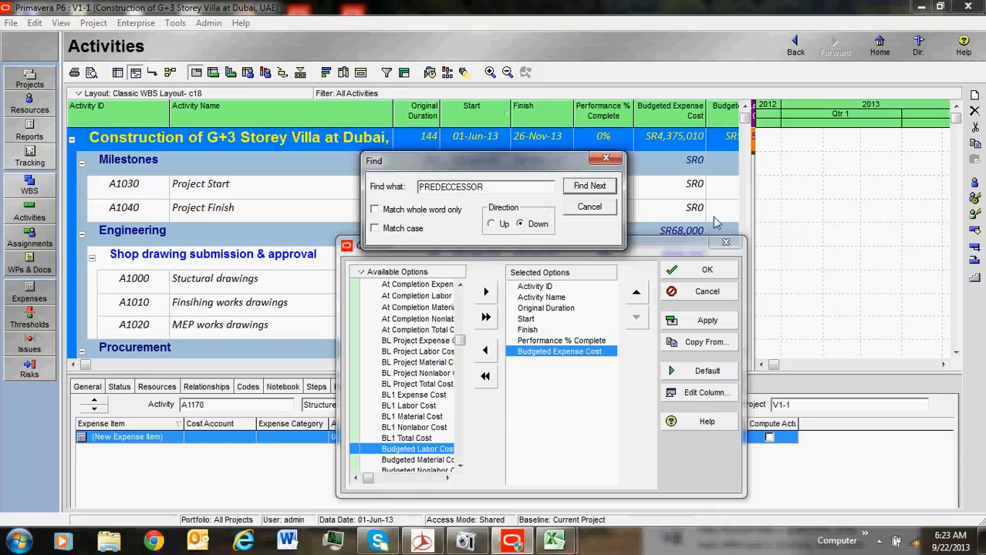
left_click(594, 188)
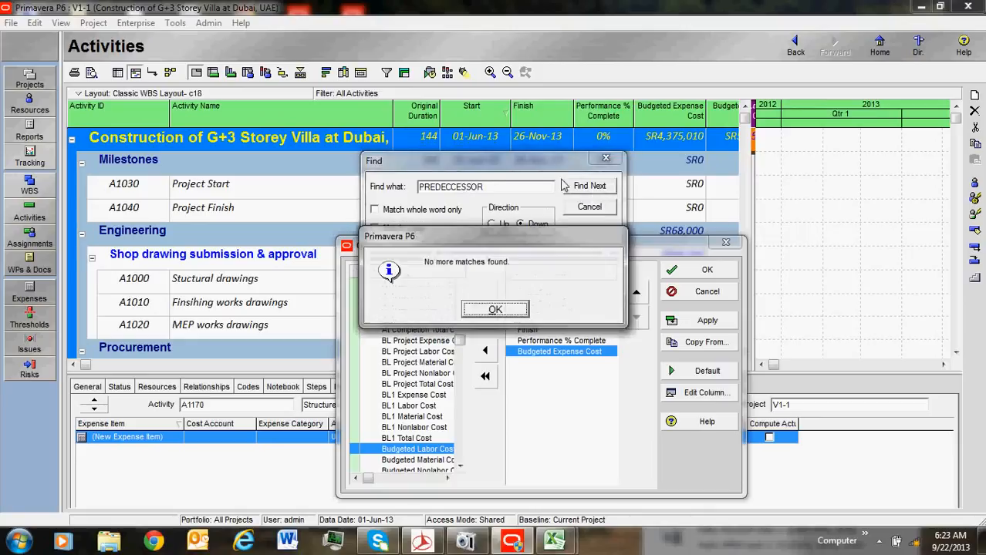
left_click(491, 304)
left_click(476, 193)
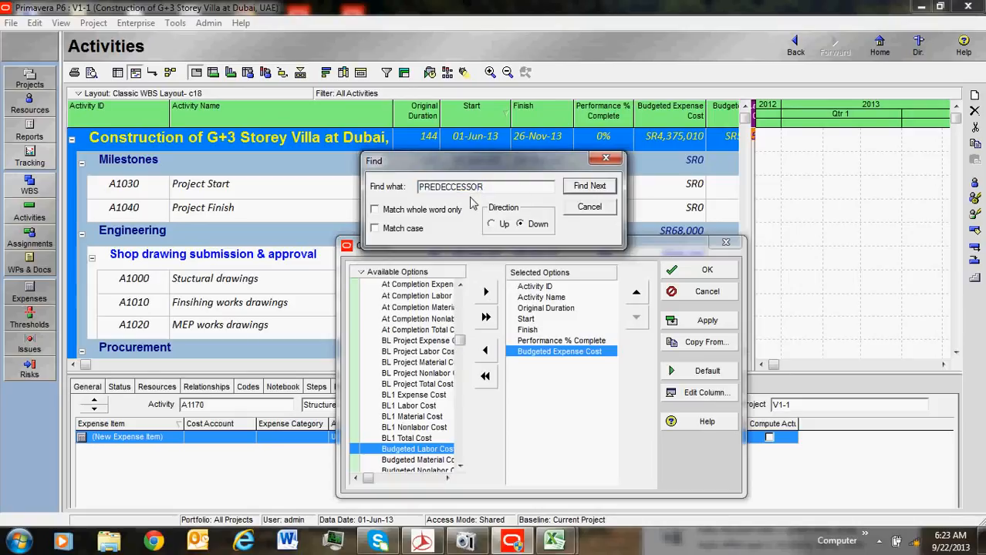
left_click(589, 191)
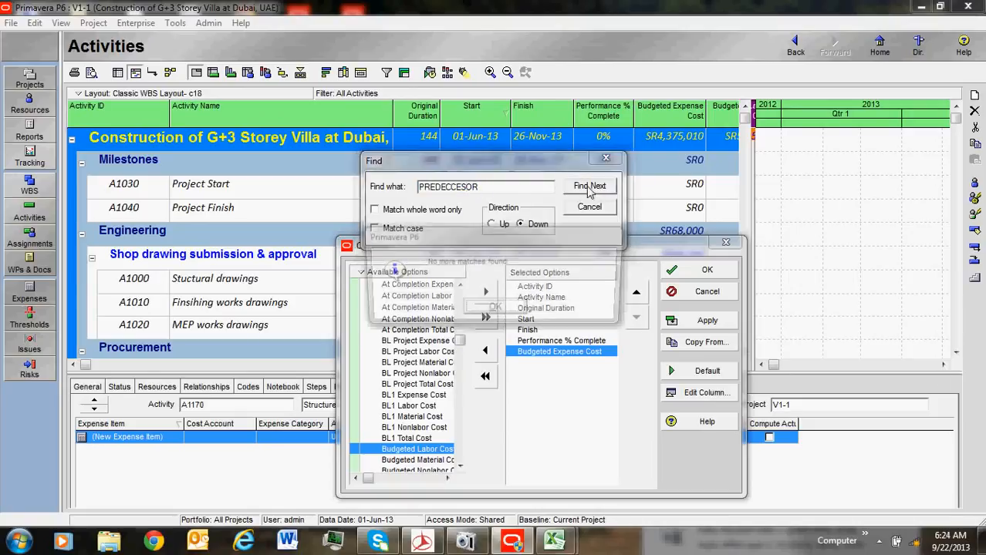
left_click(494, 307)
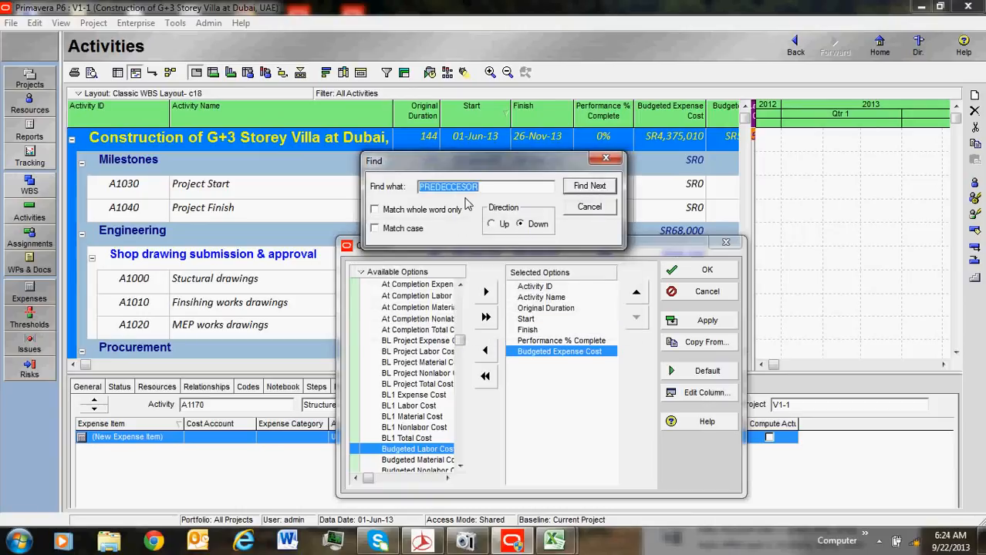
left_click(460, 190)
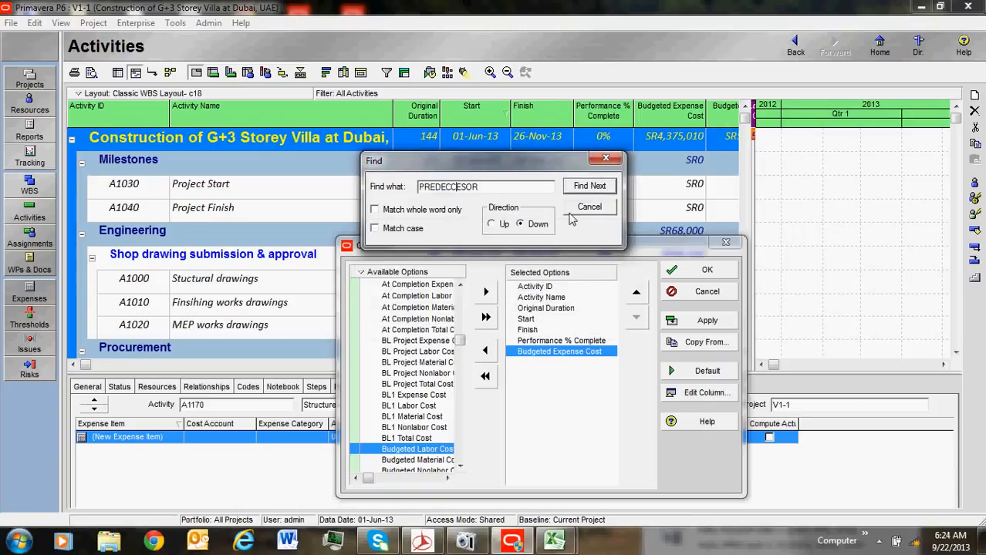
left_click(460, 190)
type("S")
left_click(586, 192)
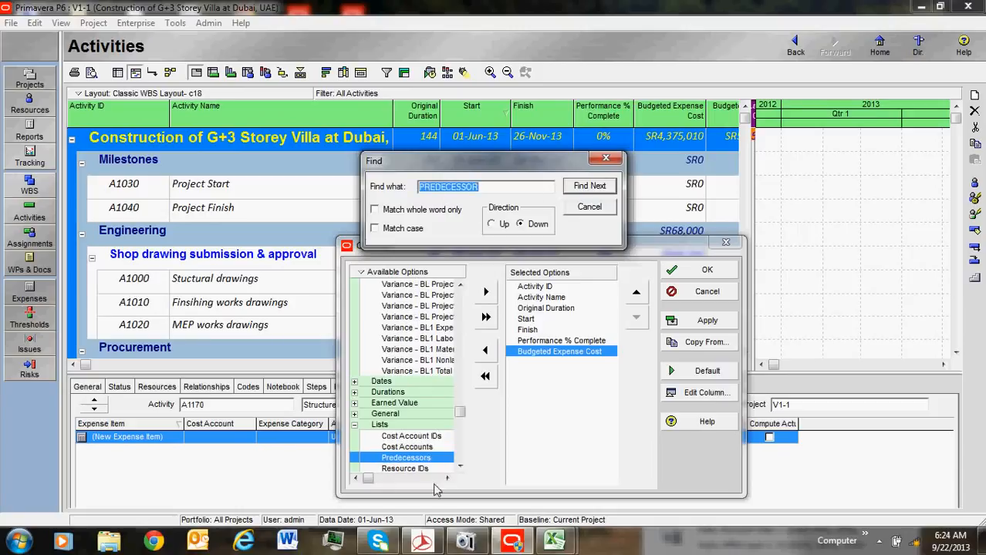
left_click(486, 295)
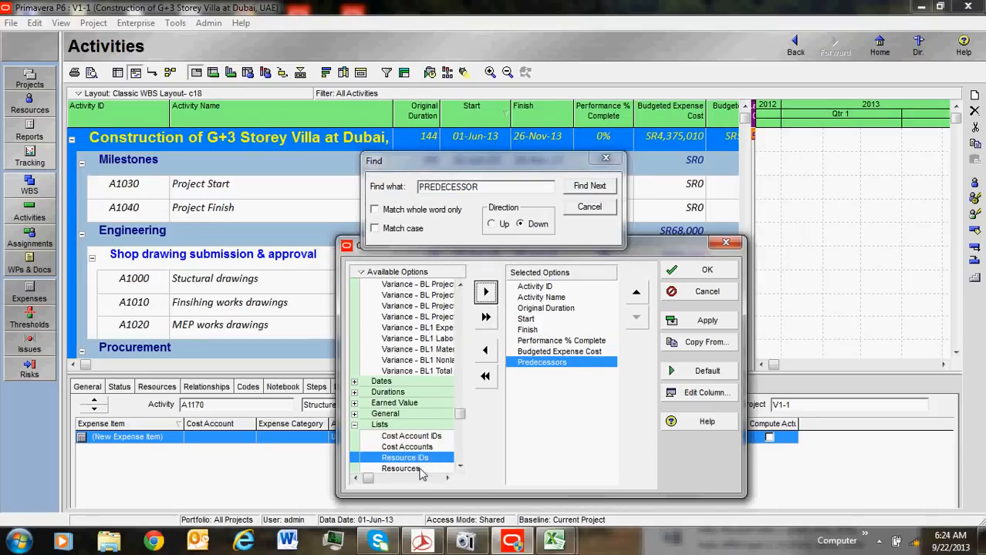
Move the Find window clear of the column selection and collapse the Costs and Lists groups of available columns
left_click_drag(515, 166, 583, 96)
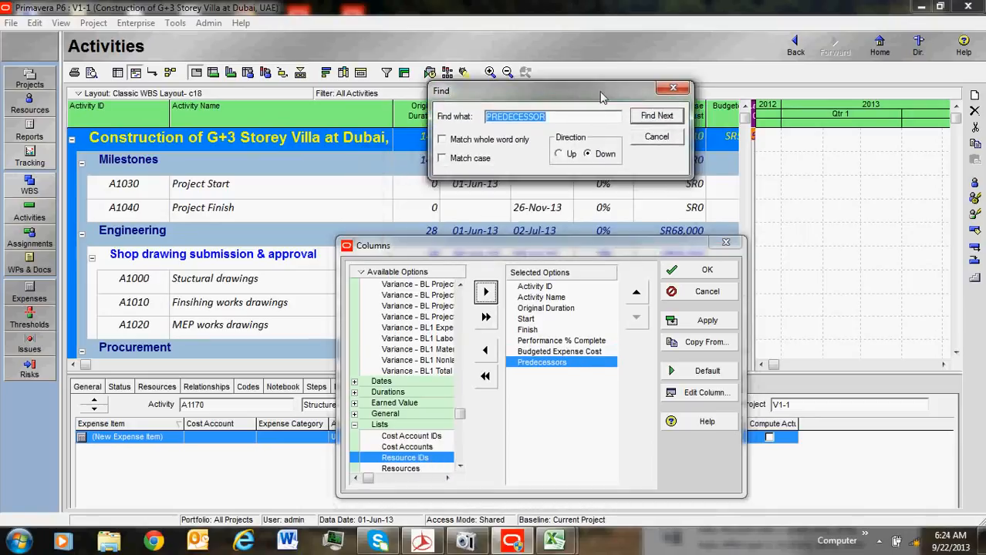
left_click(423, 318)
left_click(417, 272)
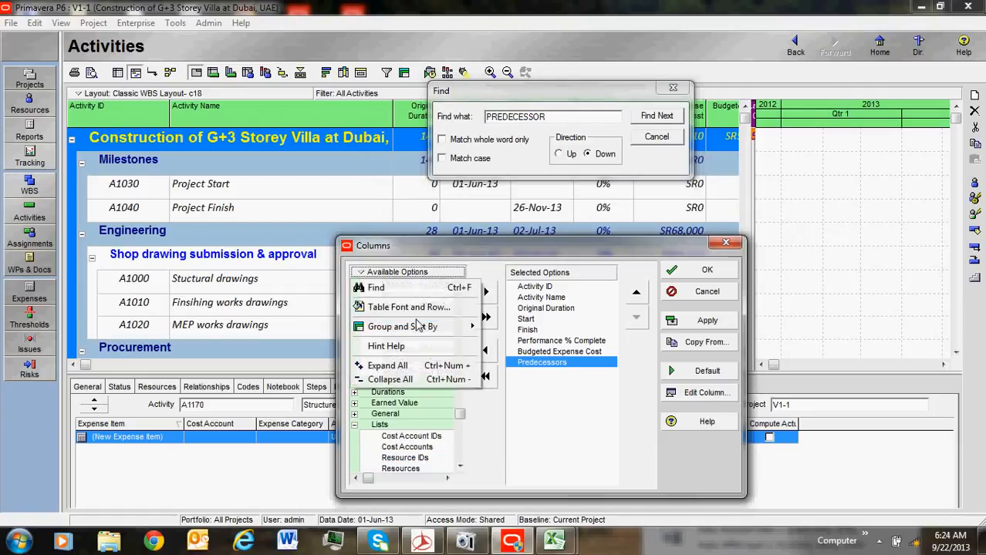
left_click(490, 246)
left_click_drag(461, 417, 460, 297)
double_click(400, 308)
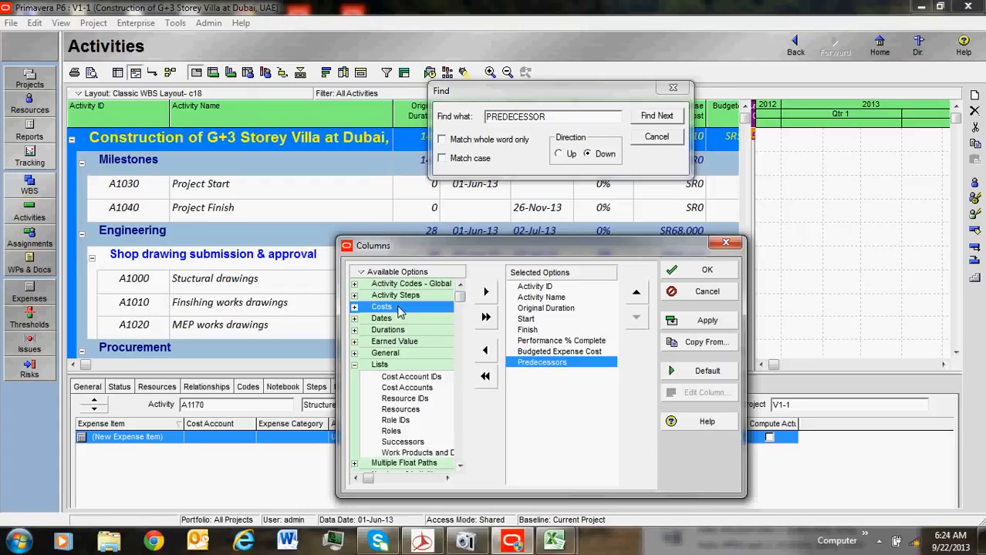
double_click(397, 368)
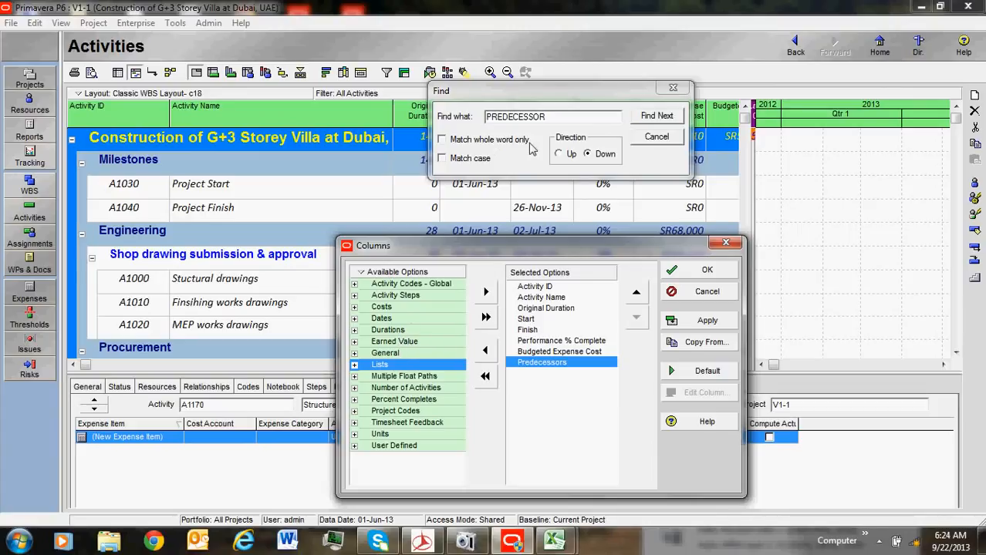
left_click(568, 128)
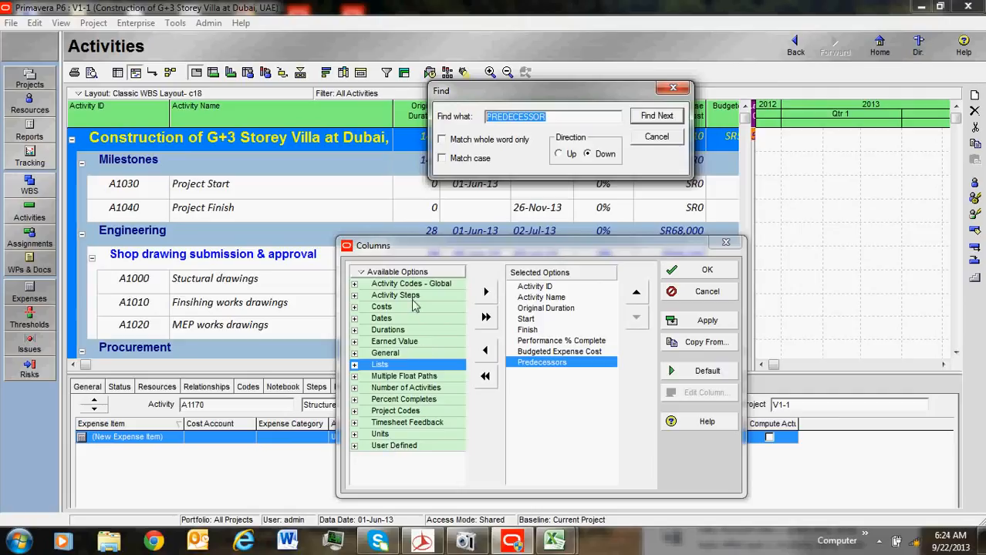
Add the Earned Value Cost column from the Earned Value group after Predecessors and widen the activity table to show it
double_click(398, 343)
scroll(396, 357, "down", 6)
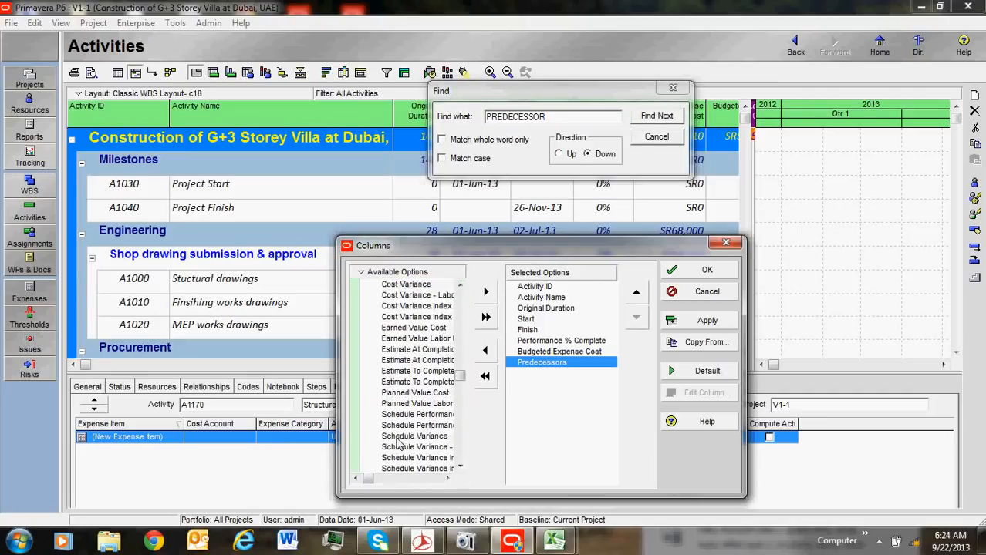
scroll(394, 448, "up", 4)
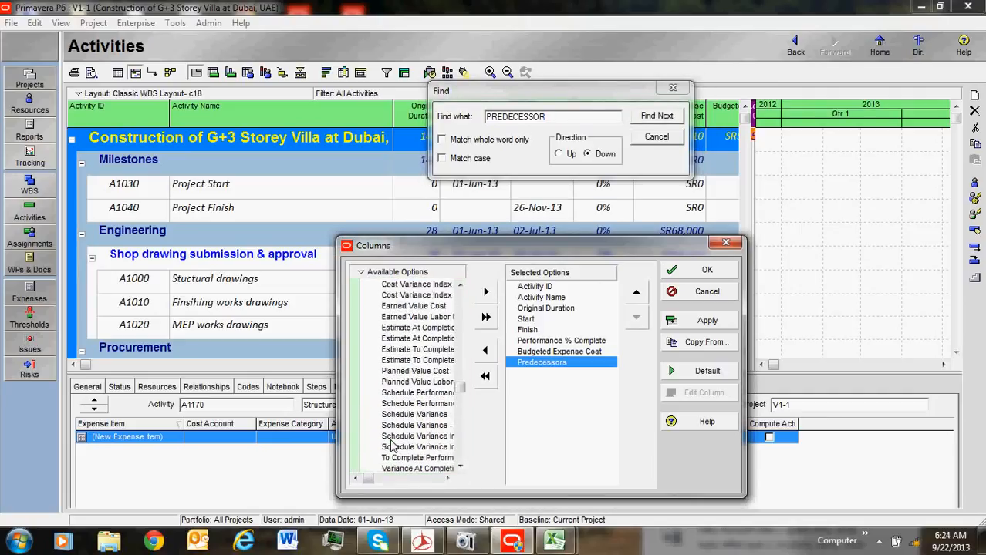
left_click(418, 340)
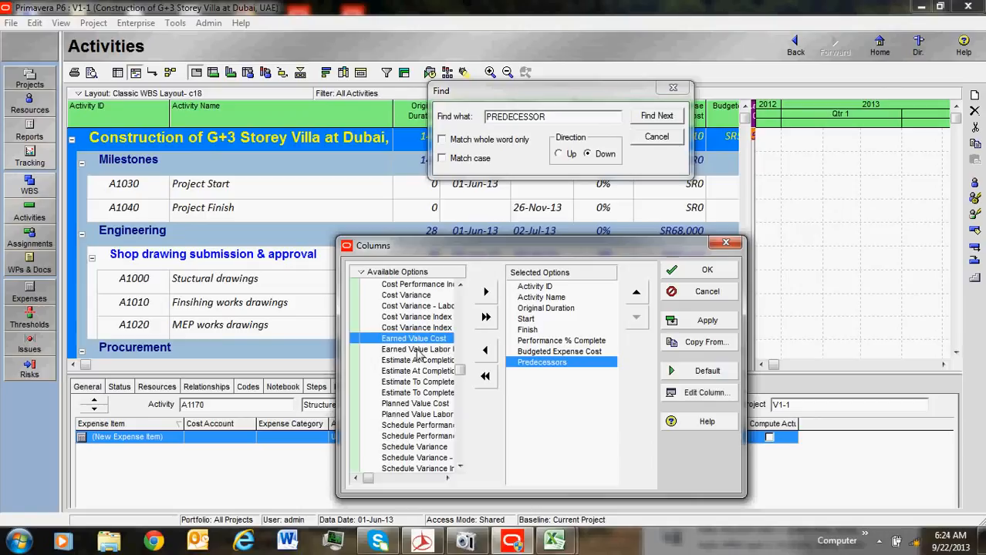
left_click(485, 292)
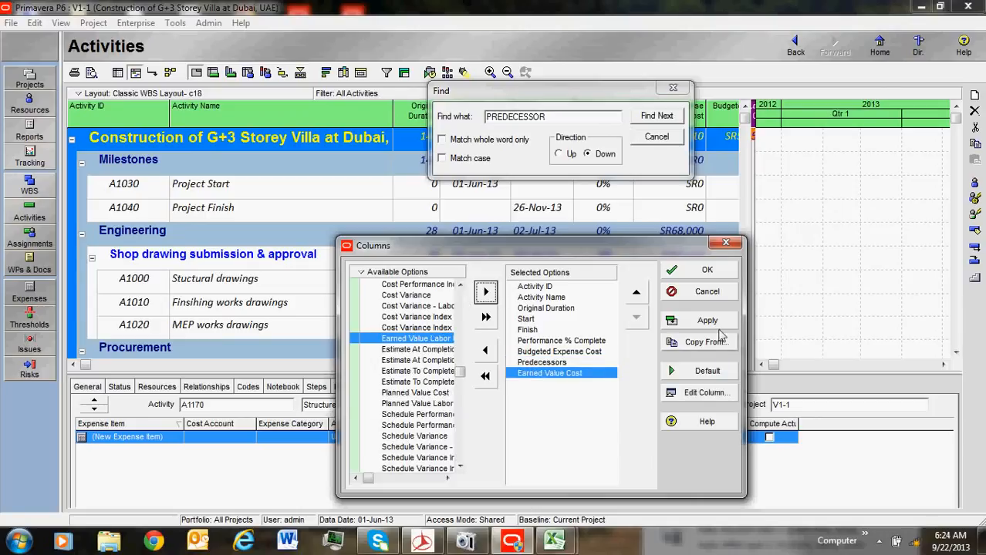
left_click(704, 270)
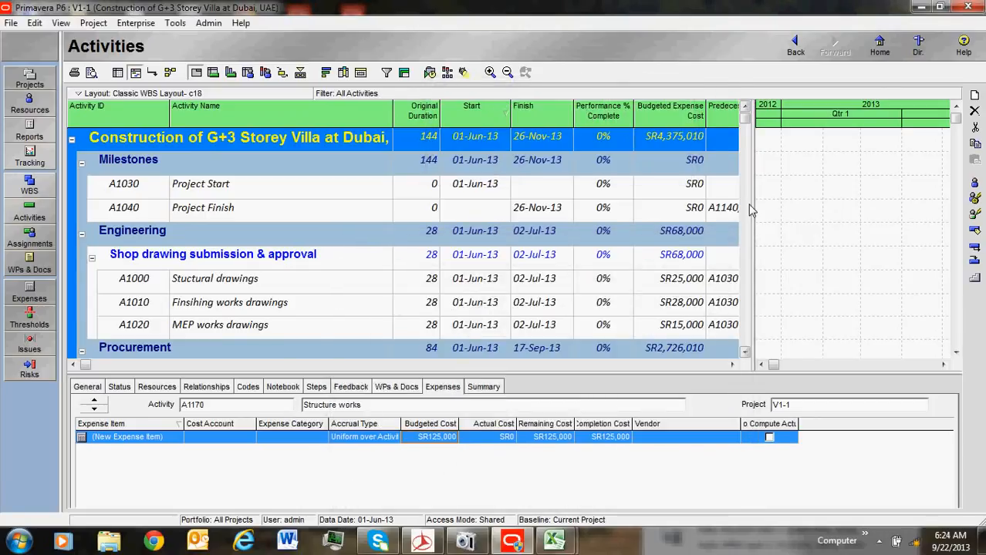
left_click_drag(752, 209, 886, 209)
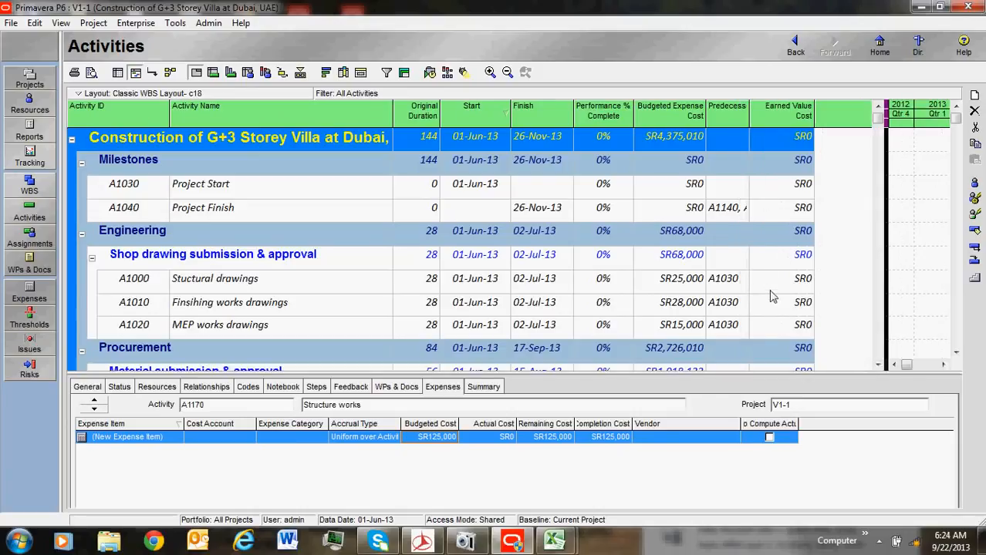
Examine the budgeted expense cost, predecessors and earned value cost of the activities from Engineering down to Sub structure
scroll(767, 300, "down", 4)
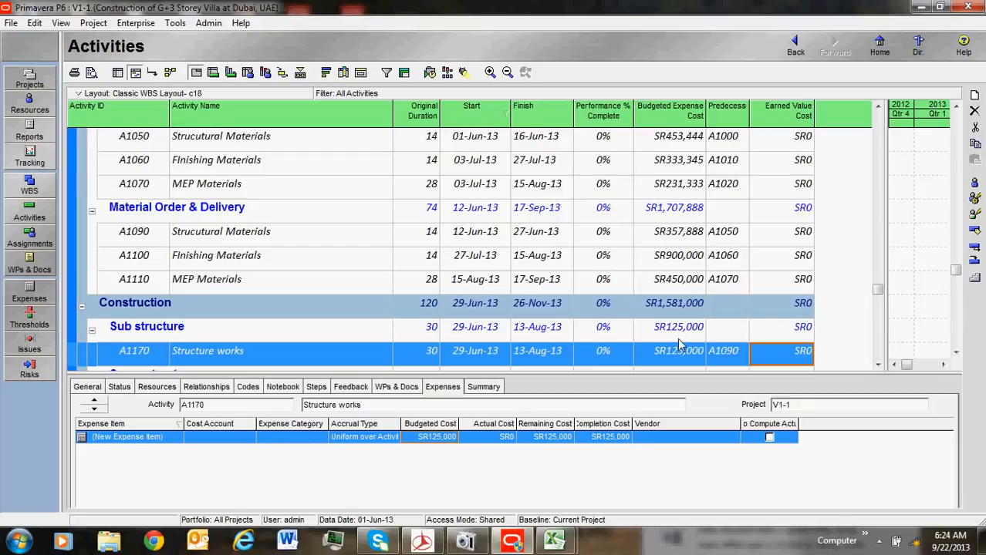
scroll(678, 340, "up", 4)
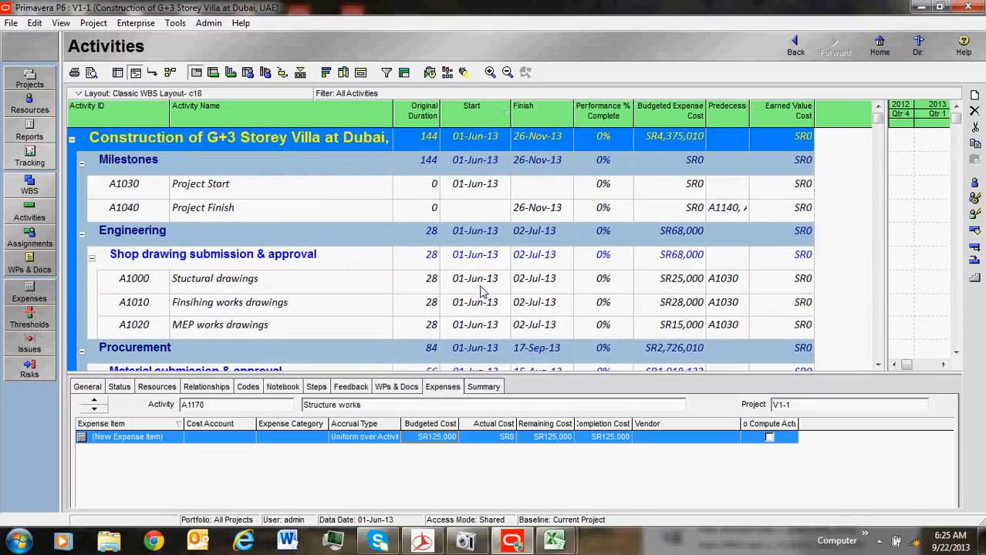
scroll(784, 233, "down", 4)
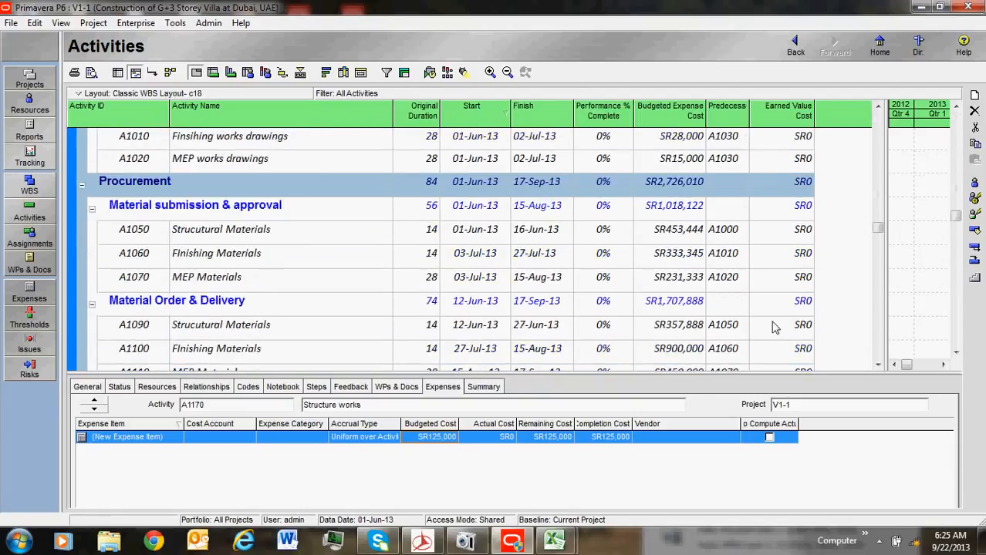
scroll(772, 334, "down", 1)
scroll(770, 326, "up", 2)
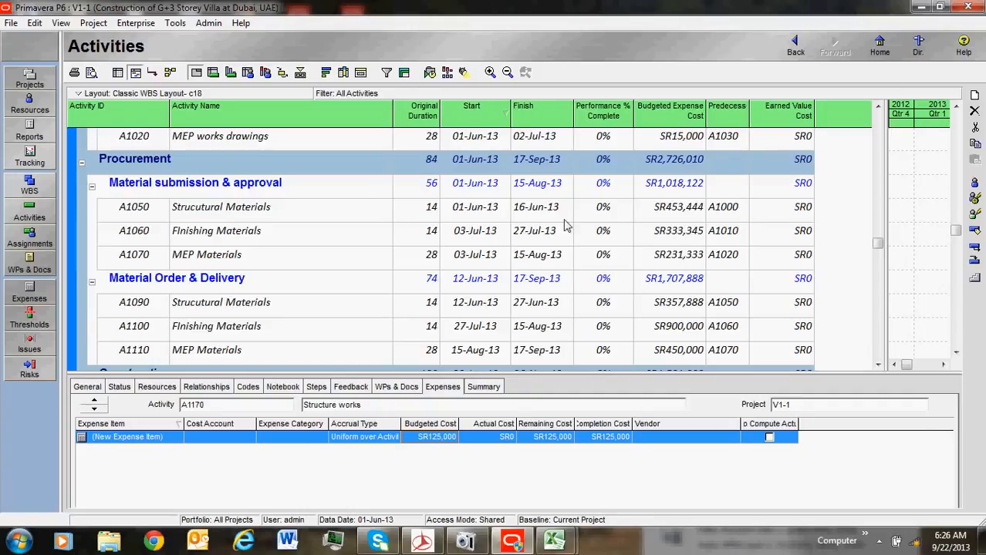
scroll(629, 242, "up", 3)
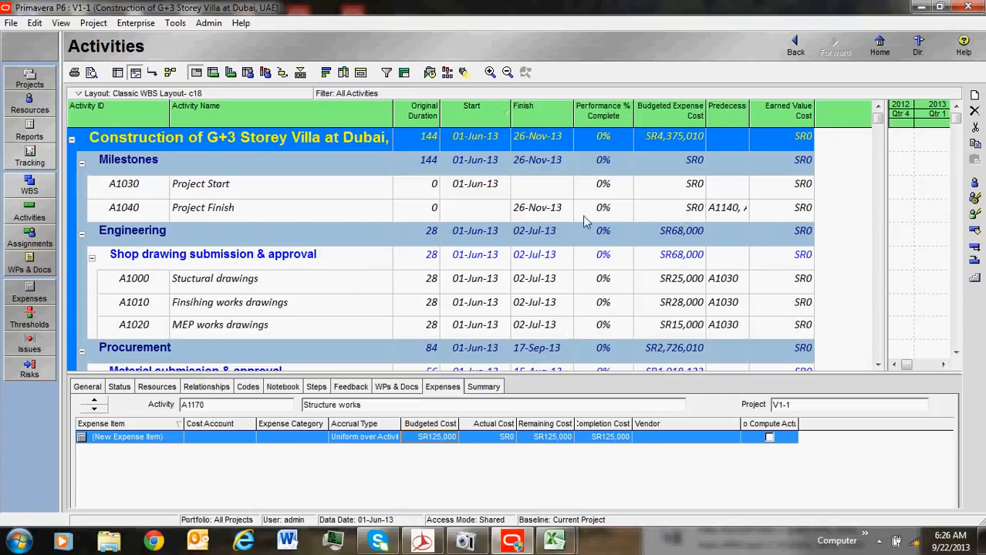
Save a copy of the current project as a new baseline and leave baseline maintenance
left_click(93, 22)
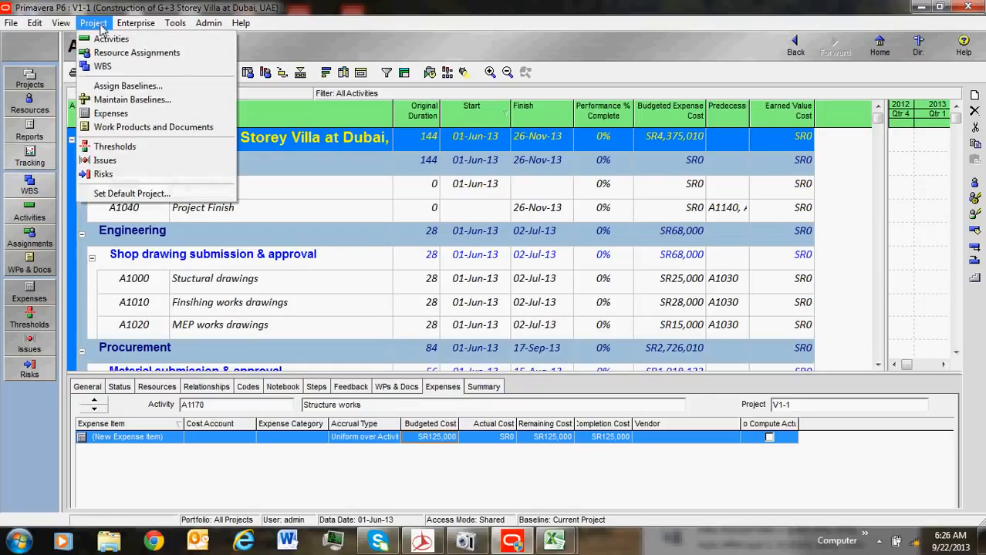
left_click(140, 99)
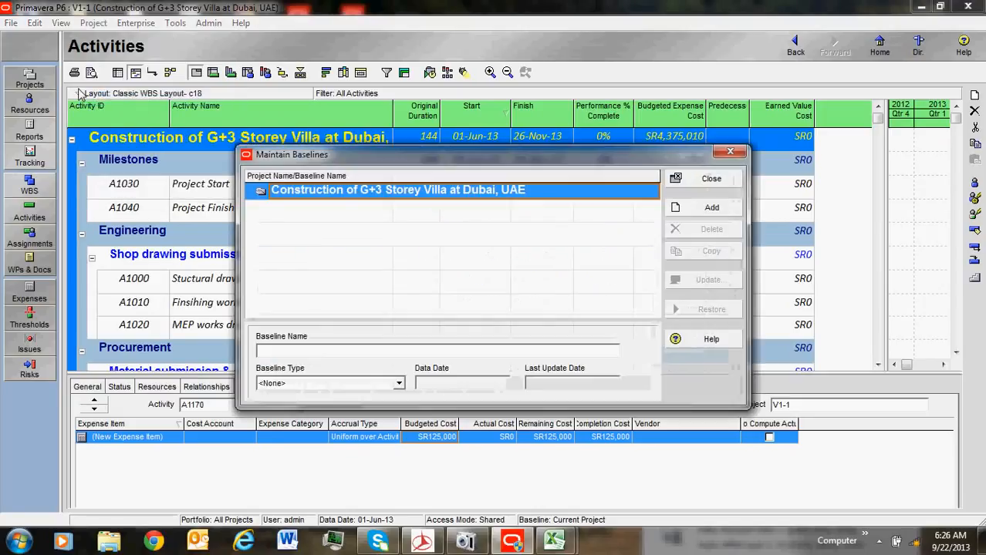
left_click(710, 208)
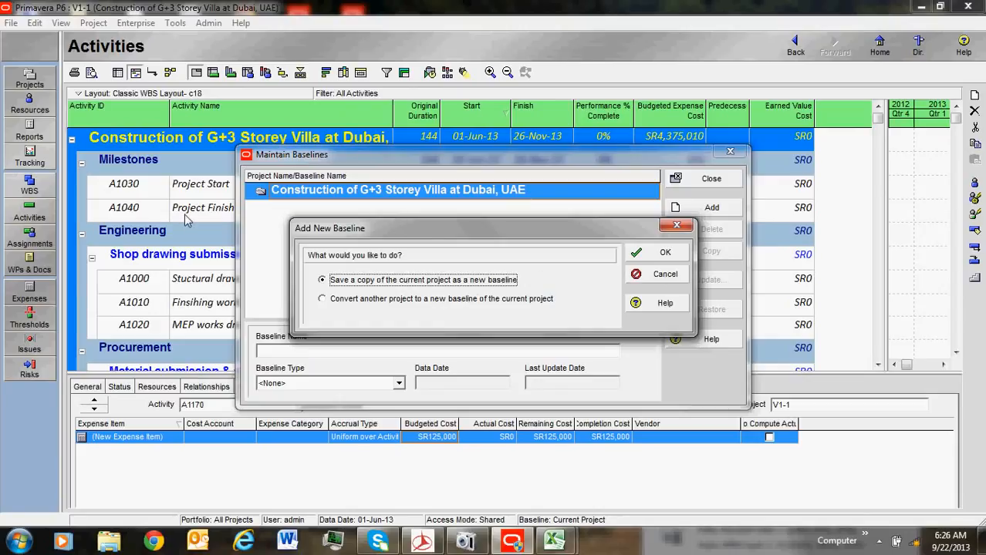
left_click(374, 301)
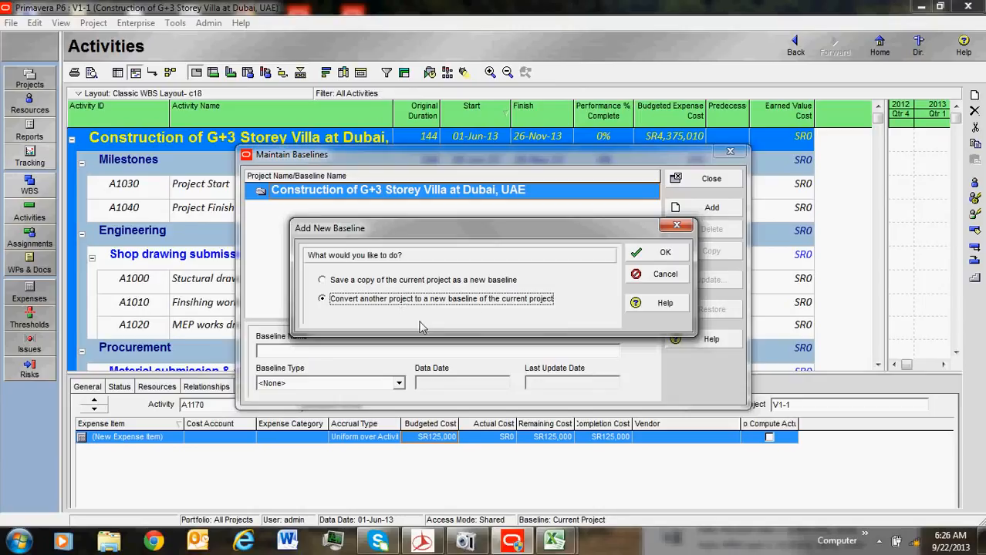
left_click(393, 284)
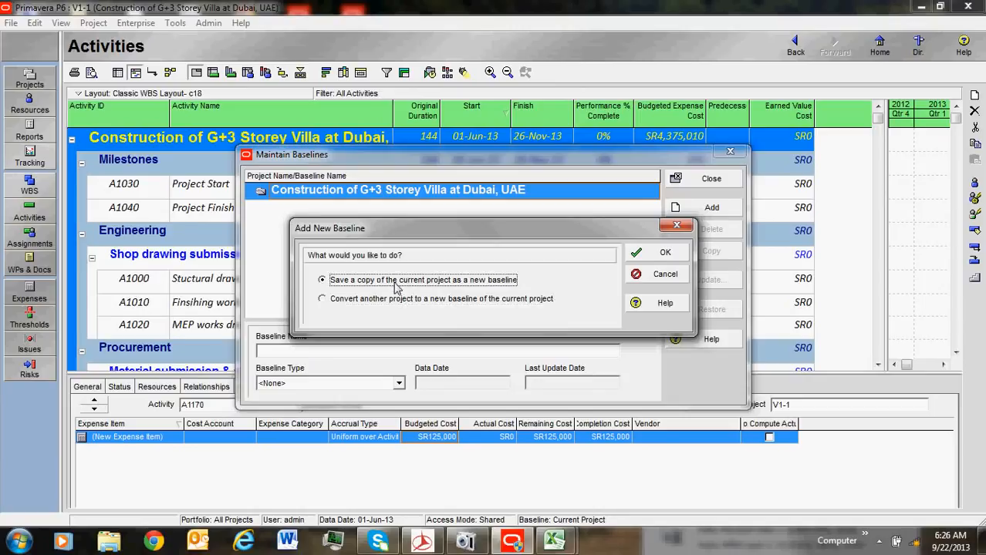
left_click(657, 252)
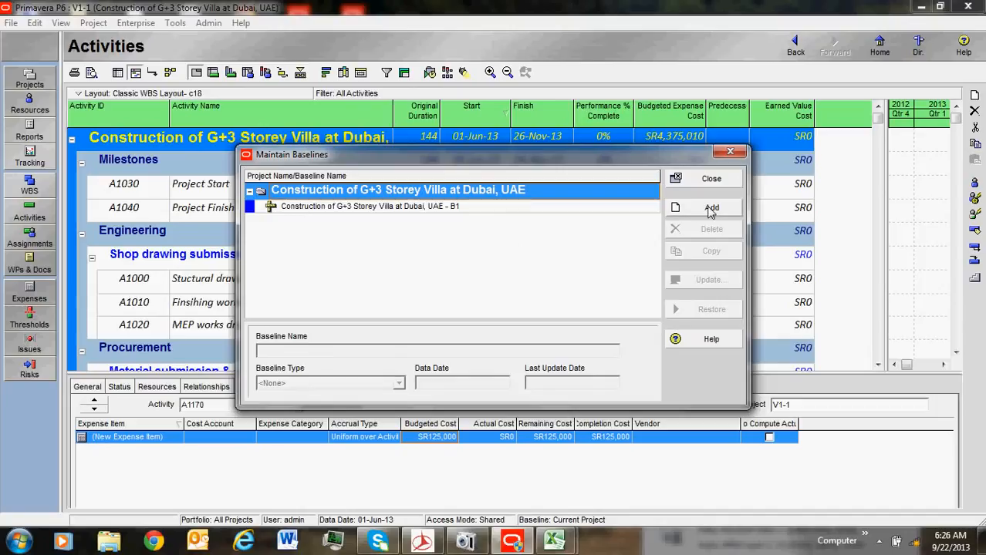
left_click(710, 179)
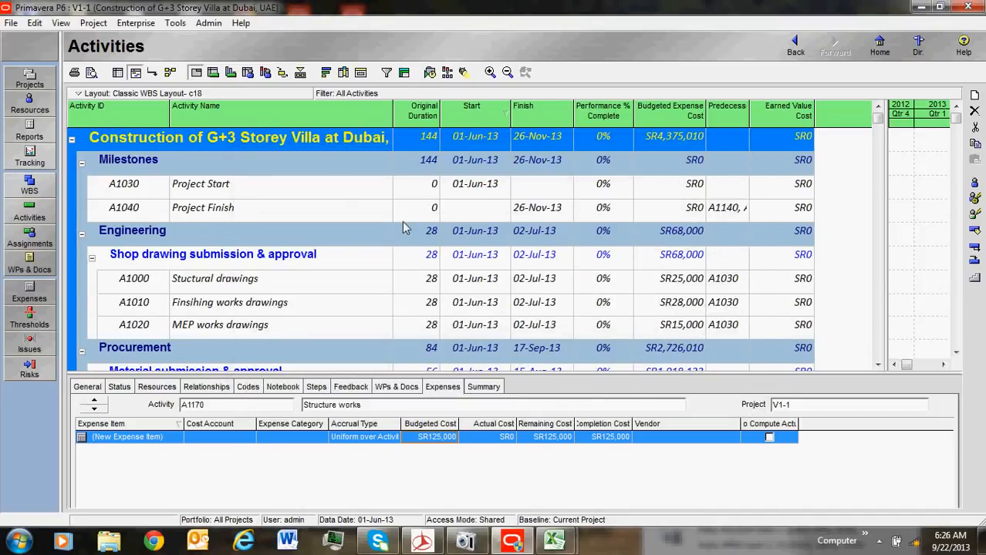
left_click(361, 193)
left_click(348, 208)
left_click(341, 193)
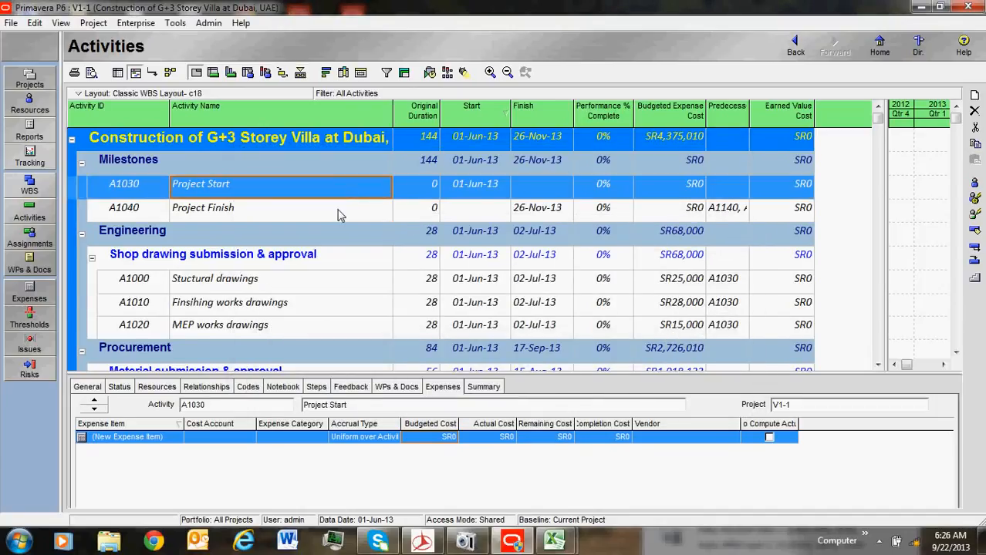
left_click(94, 23)
left_click(108, 85)
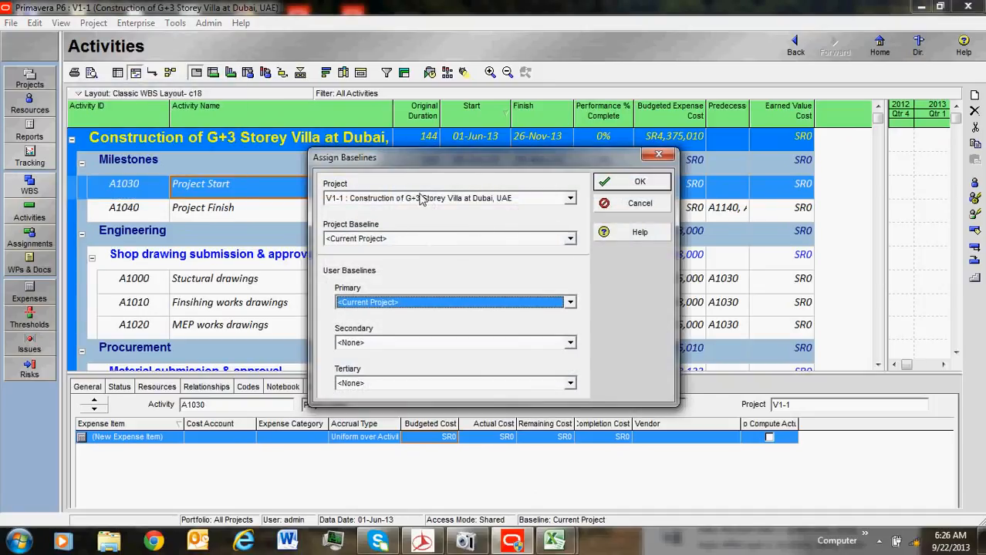
left_click(661, 158)
Assign the Construction of G+3 Storey Villa at Dubai, UAE - B1 baseline as both the project baseline and the primary user baseline
left_click(95, 24)
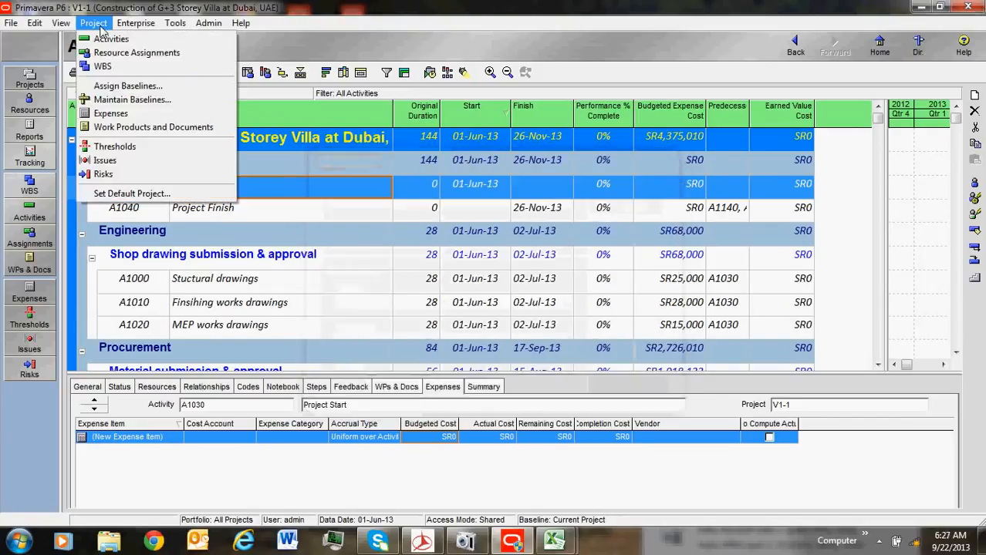
left_click(116, 85)
left_click(478, 239)
left_click(478, 262)
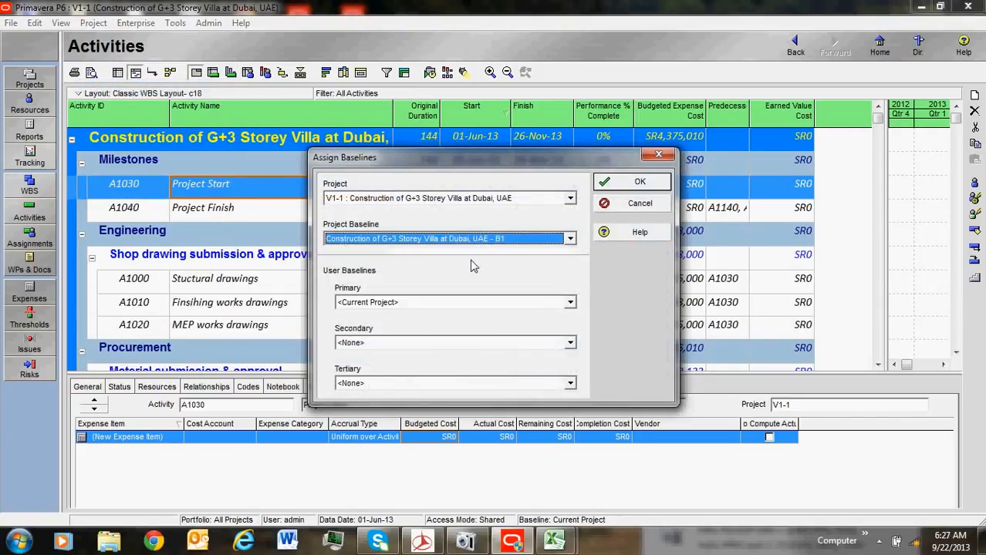
left_click(470, 302)
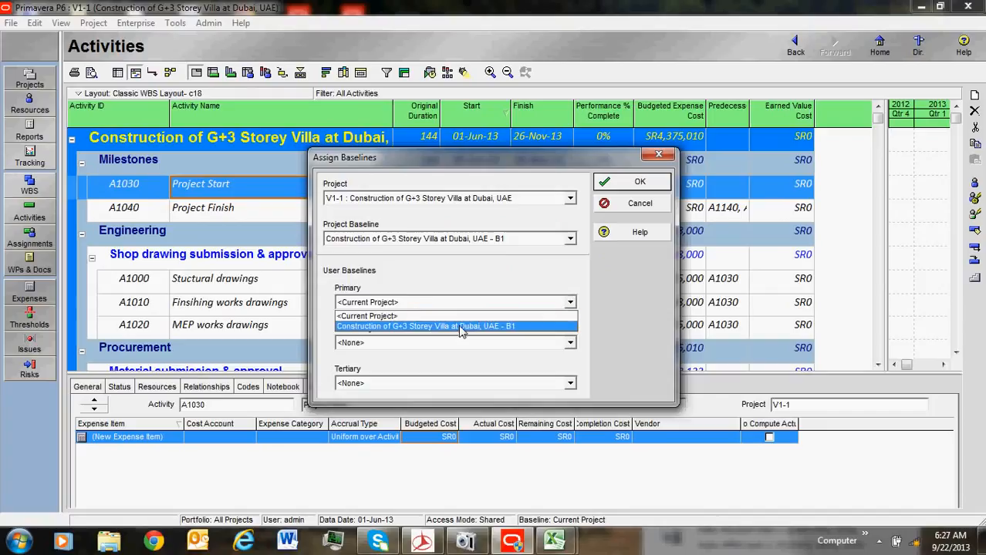
left_click(459, 325)
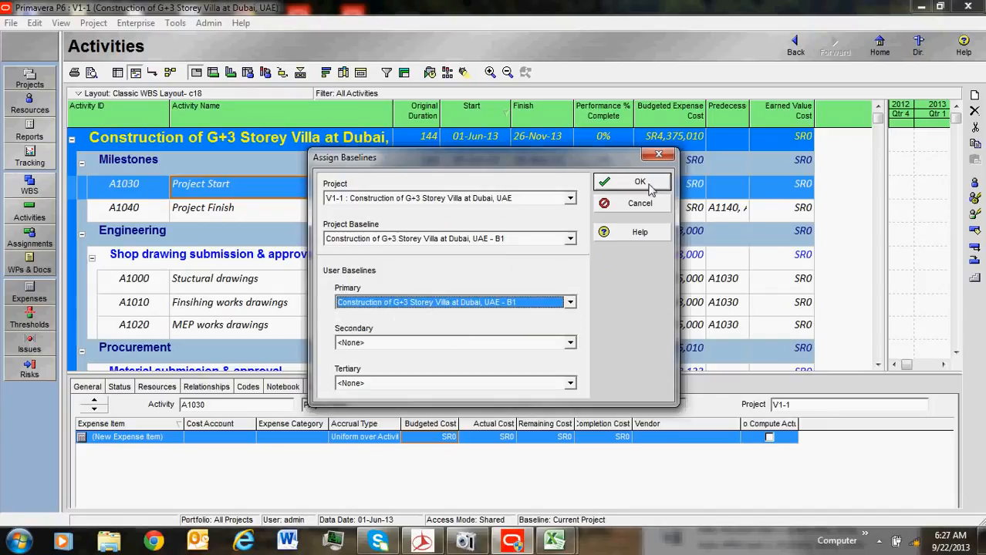
left_click(610, 182)
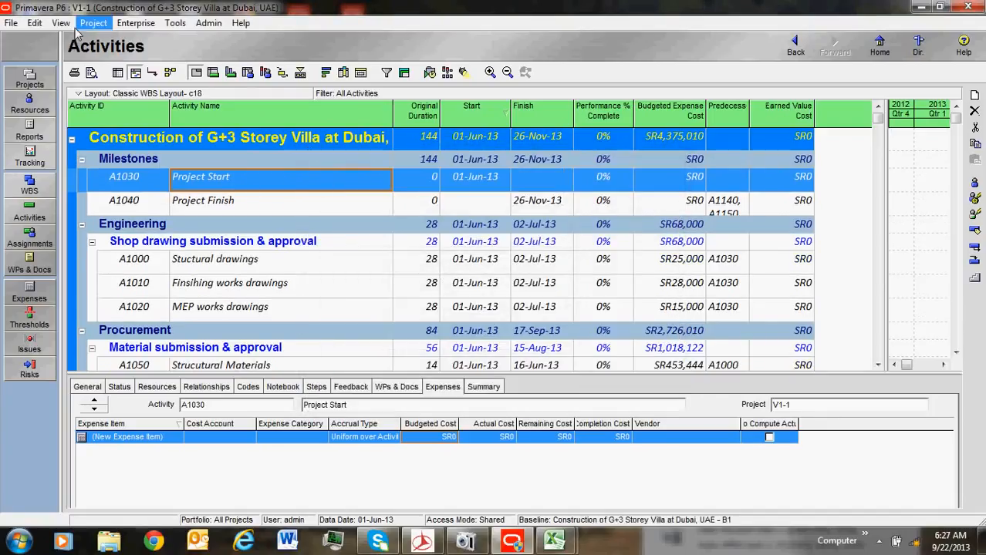
Look up the details of the B1 baseline in Maintain Baselines and leave baseline maintenance
left_click(91, 23)
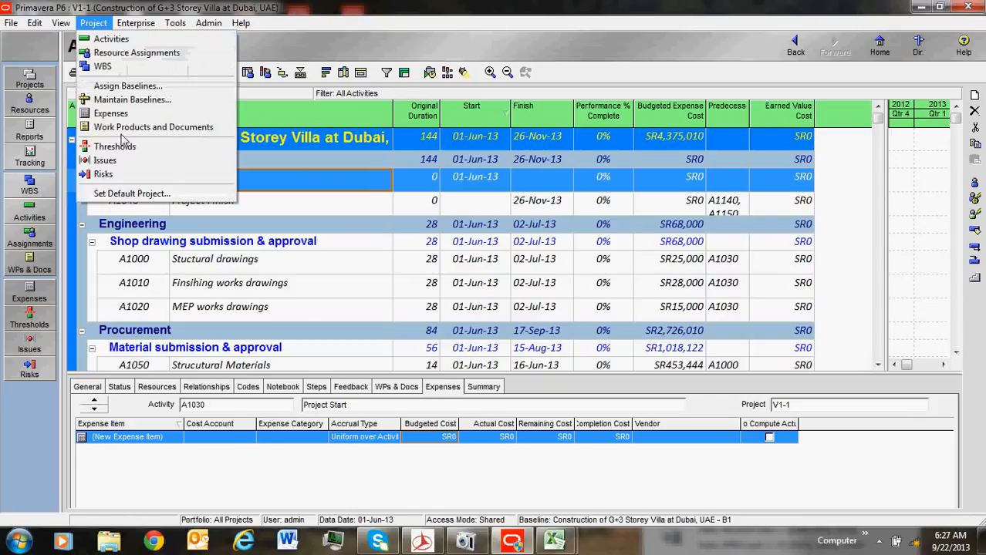
left_click(126, 101)
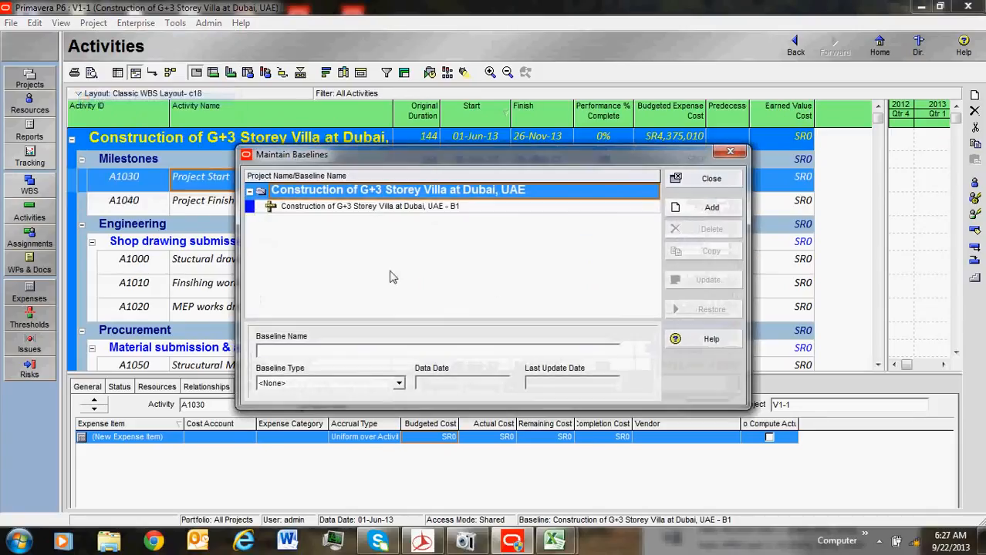
left_click(455, 211)
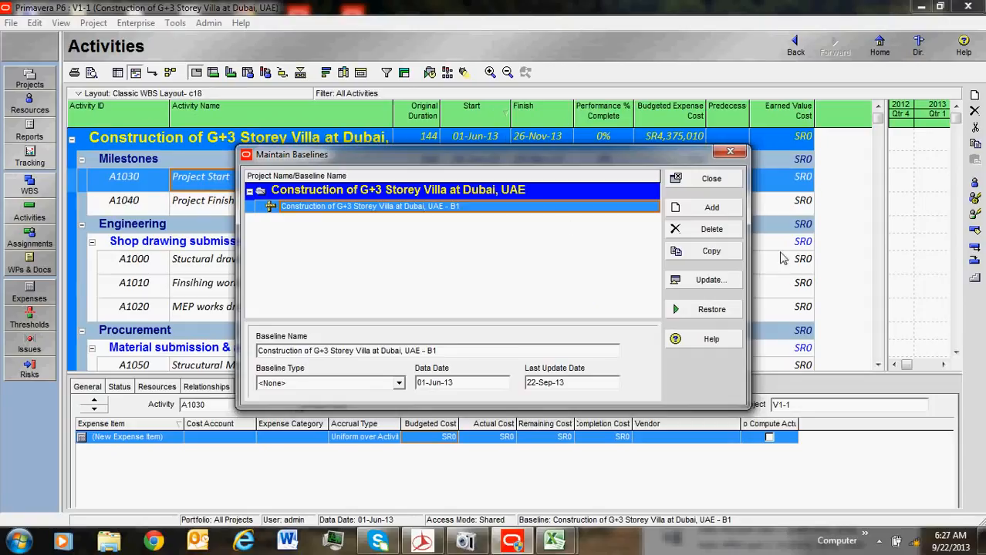
left_click(720, 182)
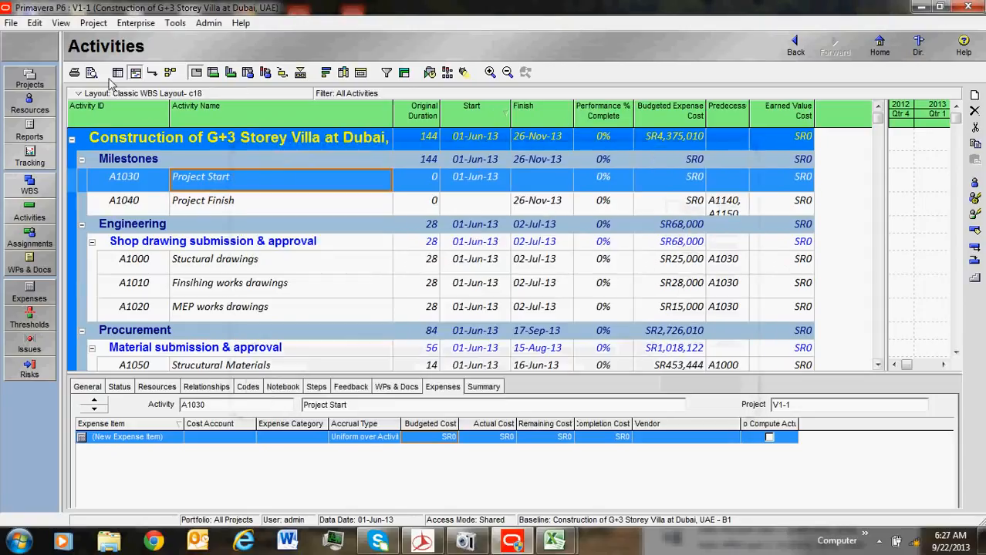
Review the baseline assignments, reselecting B1 for the project baseline and the primary user baseline, and accept them
left_click(94, 22)
left_click(113, 86)
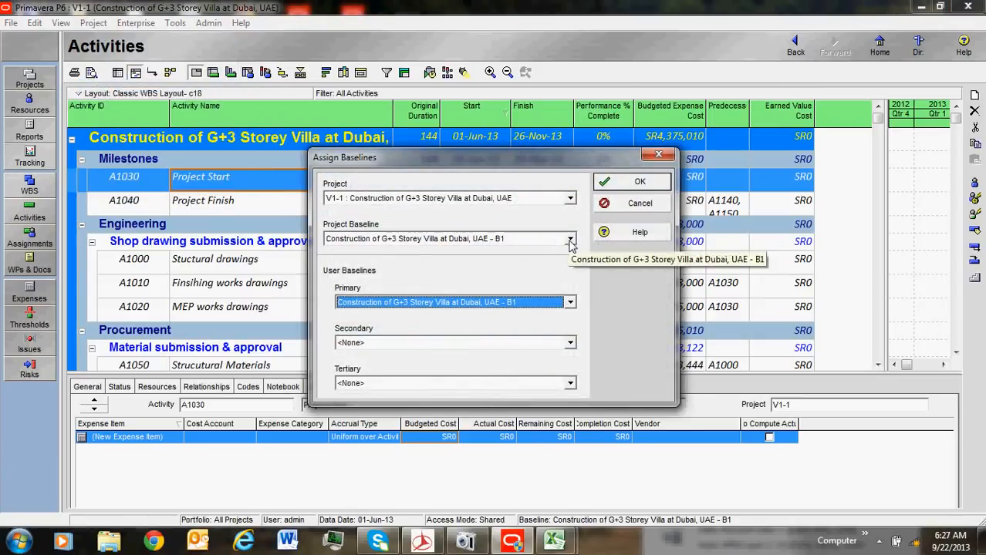
left_click(569, 239)
left_click(462, 264)
left_click(575, 304)
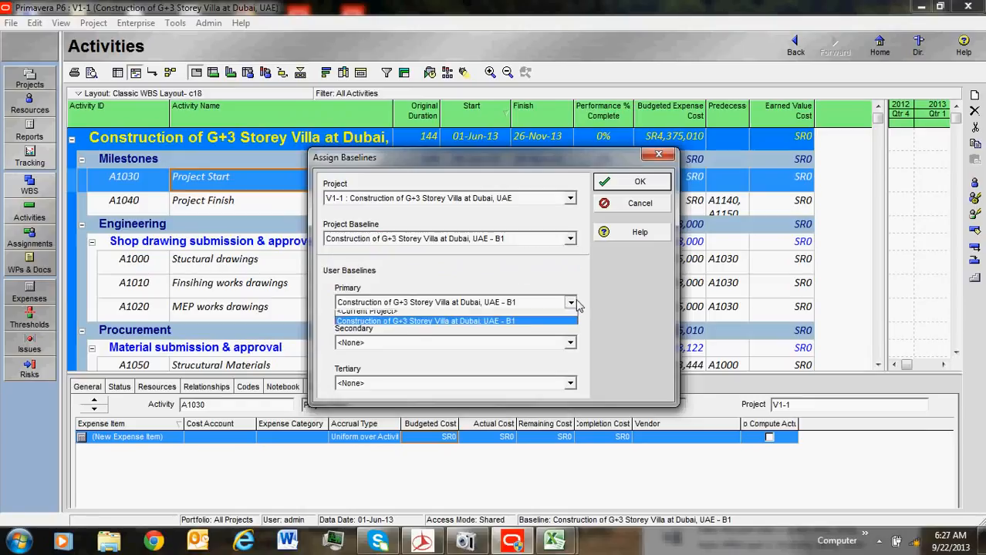
left_click(434, 321)
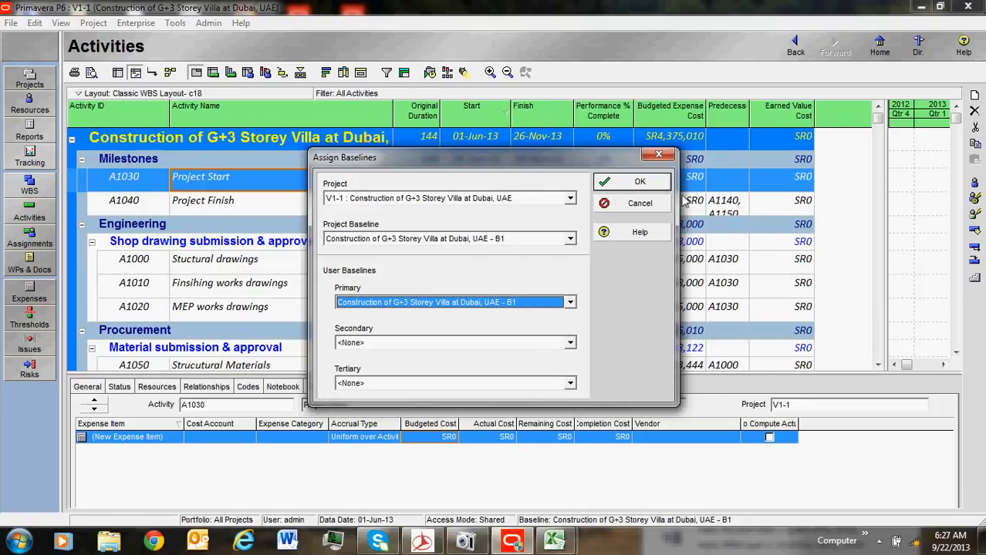
left_click(638, 182)
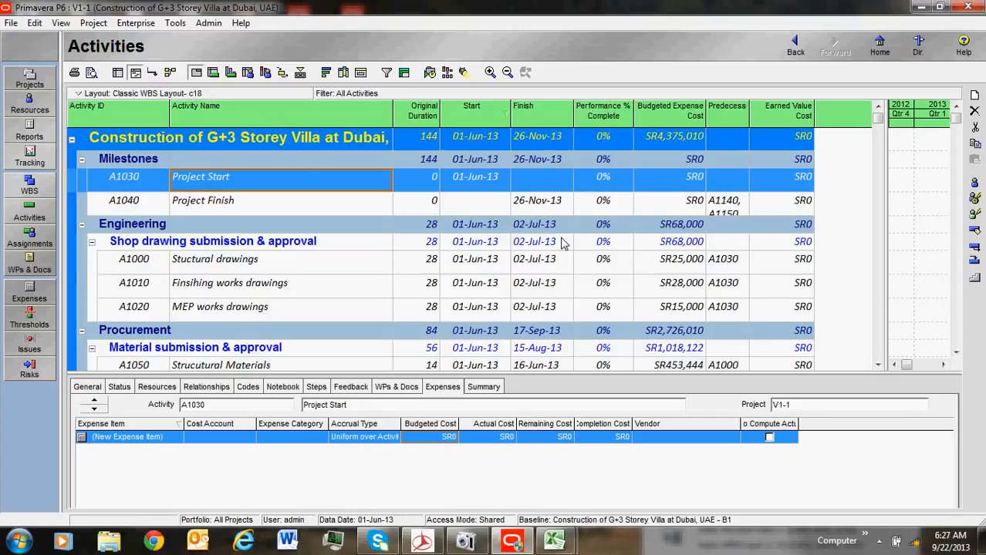
Spotlight the activities due by a new data date of 12-Sep-13 in Update Progress, then leave without applying progress
scroll(561, 244, "down", 1)
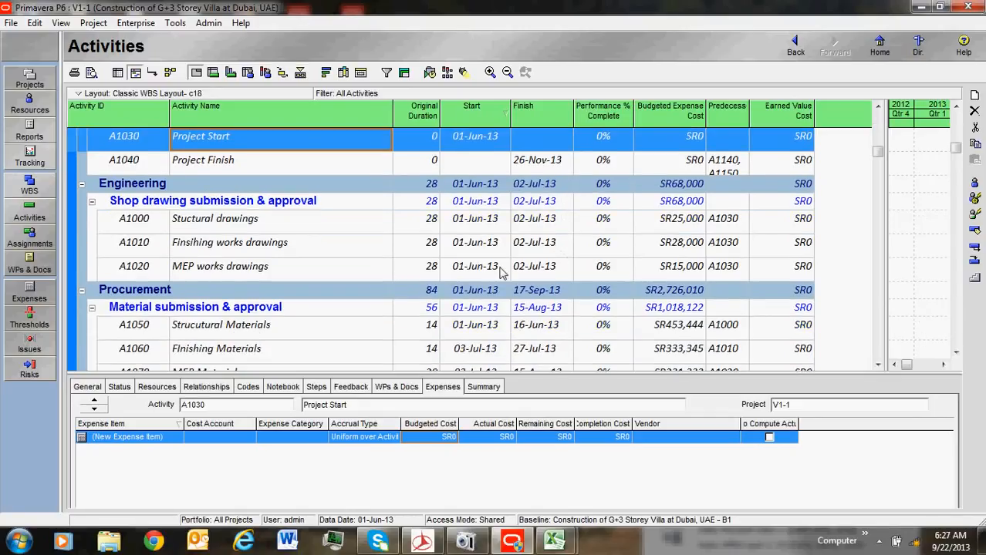
left_click(175, 23)
left_click(202, 139)
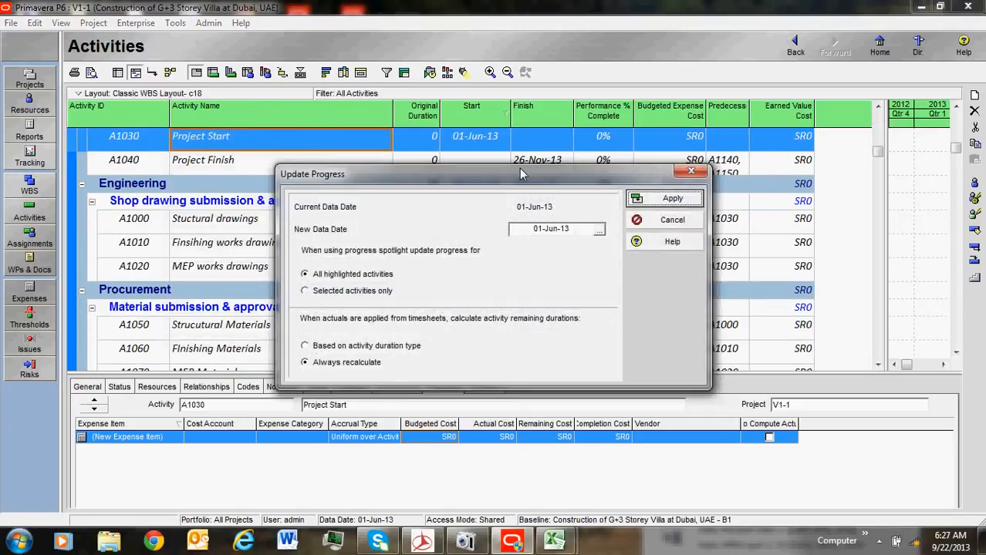
left_click(599, 232)
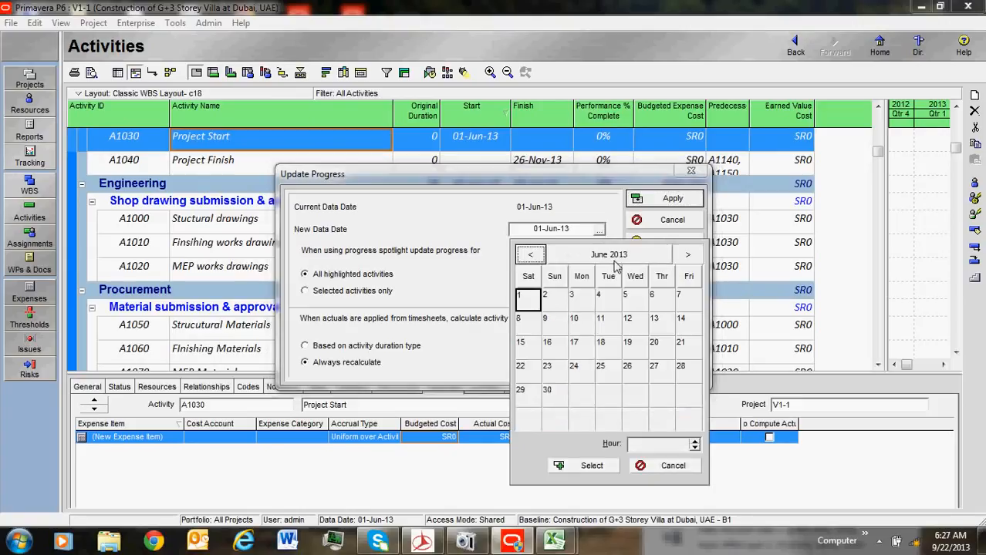
left_click(687, 256)
left_click(688, 255)
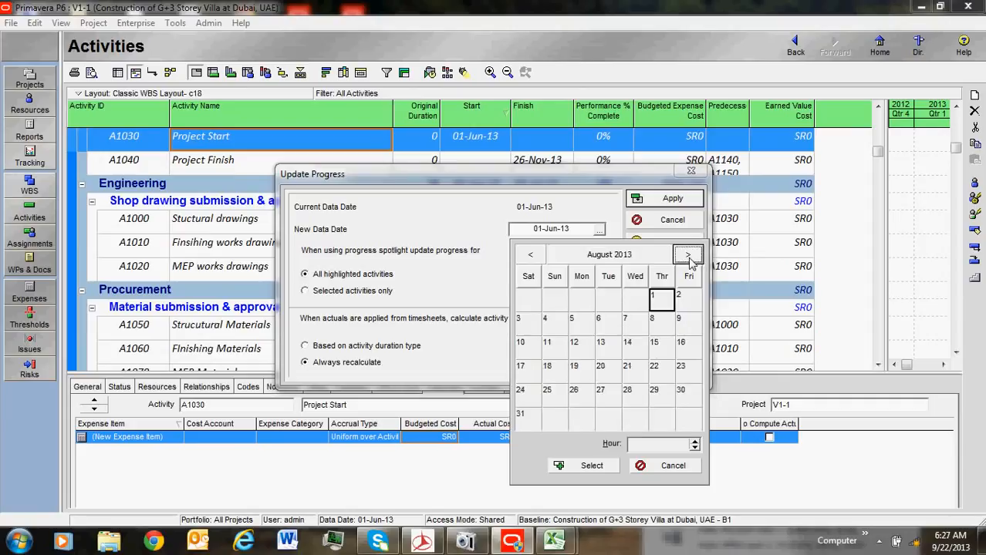
left_click(687, 255)
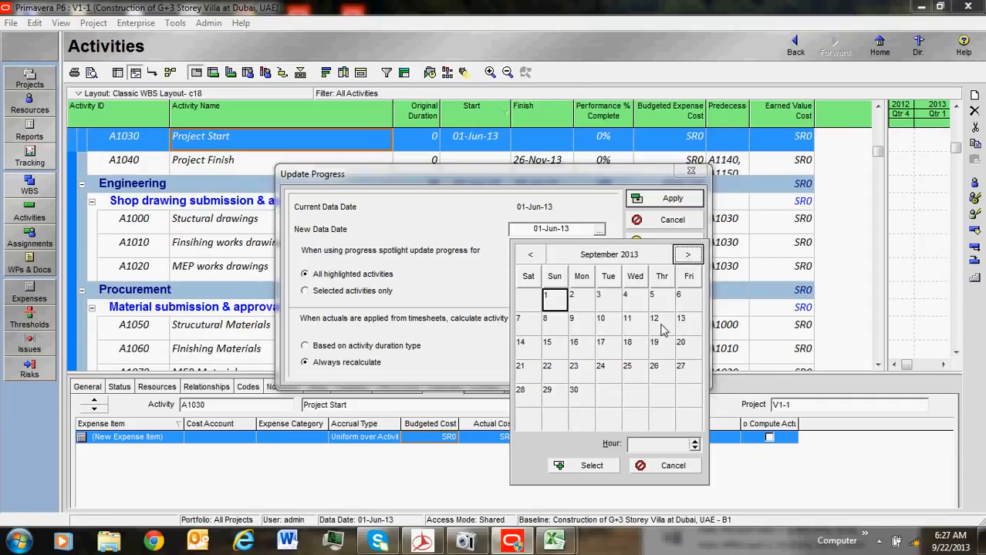
left_click(654, 319)
left_click(607, 467)
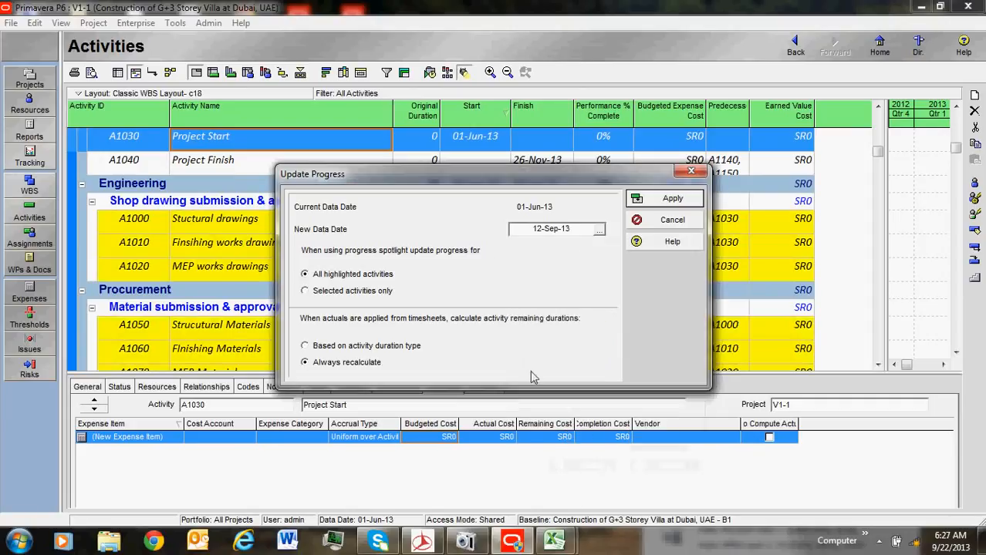
left_click(672, 202)
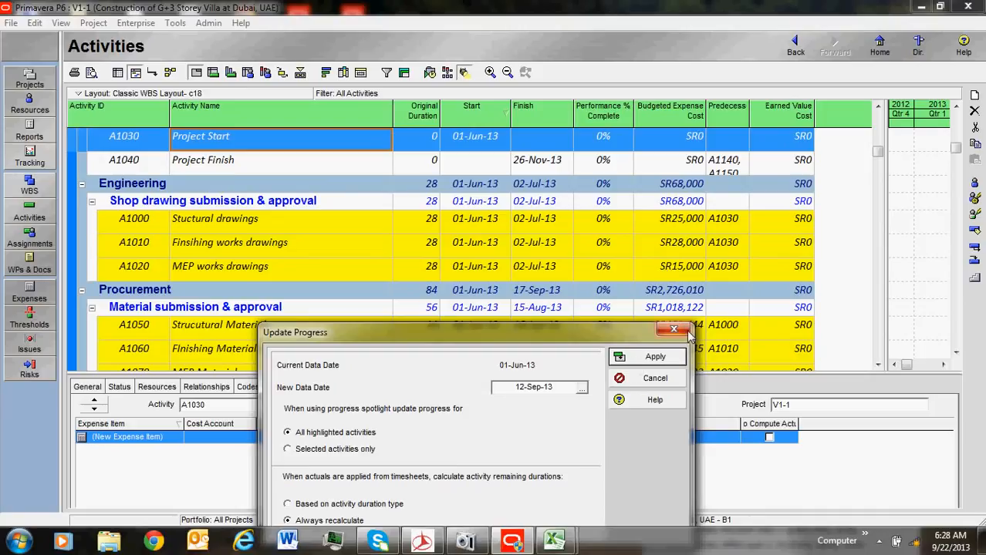
left_click(656, 378)
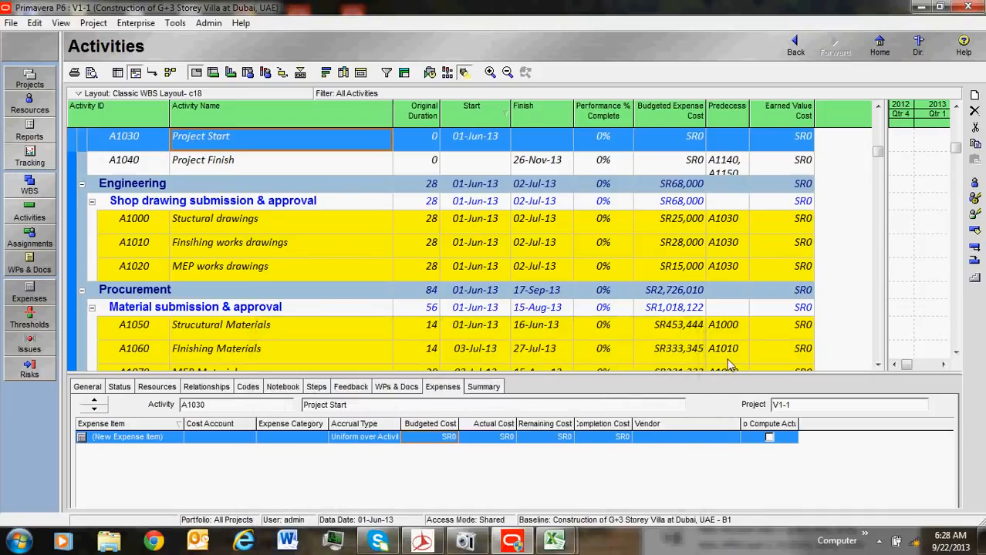
Examine the start and finish dates of the highlighted activities from Shop drawing submission & approval down to Sub structure
left_click(583, 245)
scroll(525, 247, "down", 1)
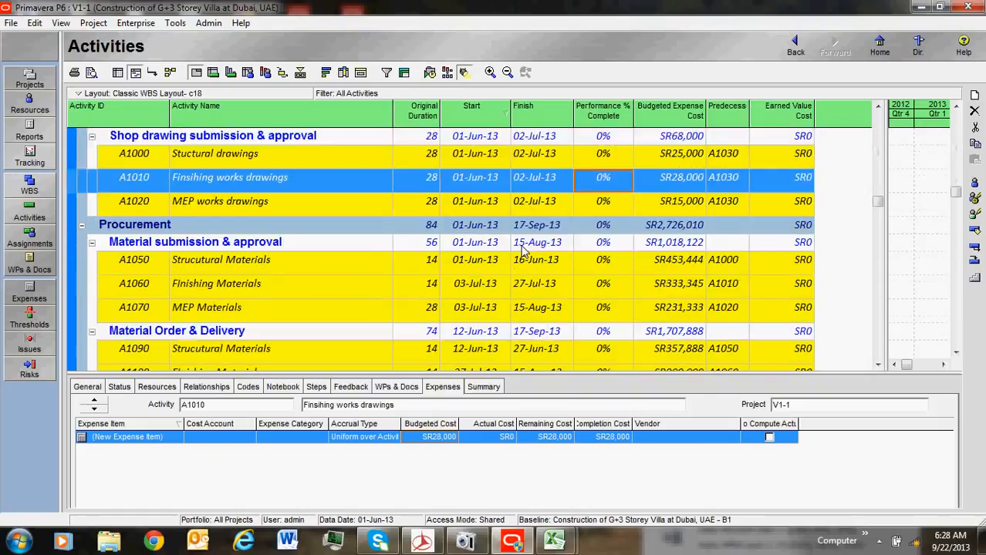
scroll(522, 248, "down", 1)
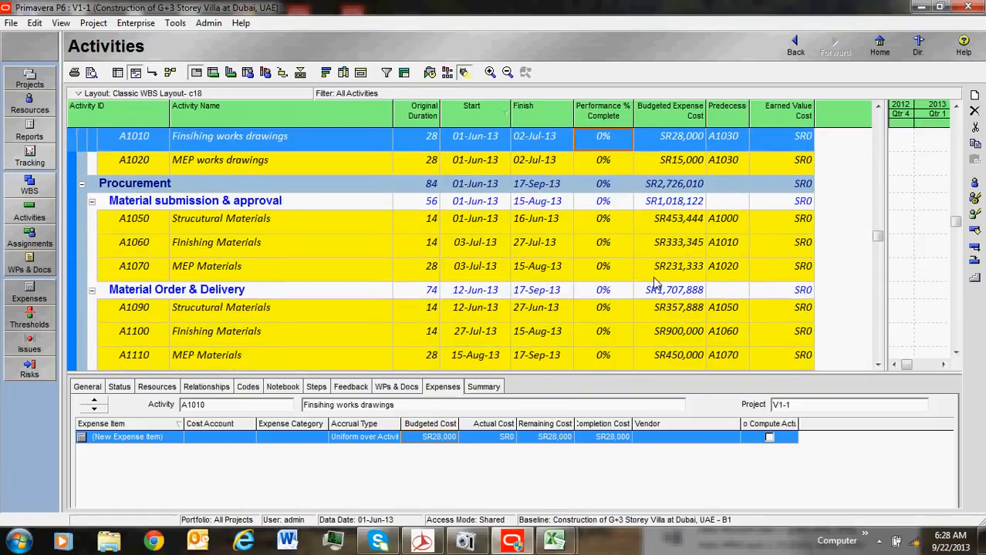
scroll(510, 292, "down", 1)
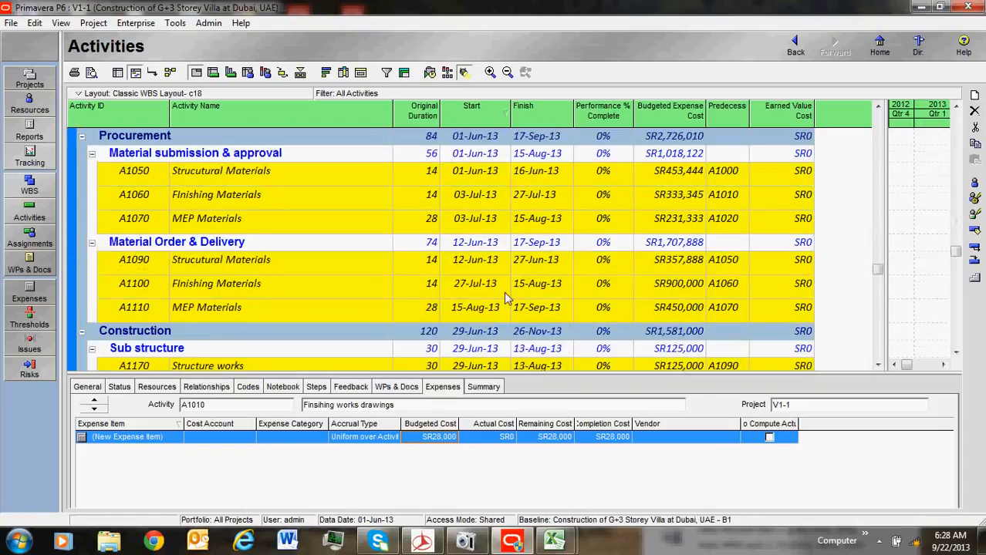
left_click(492, 180)
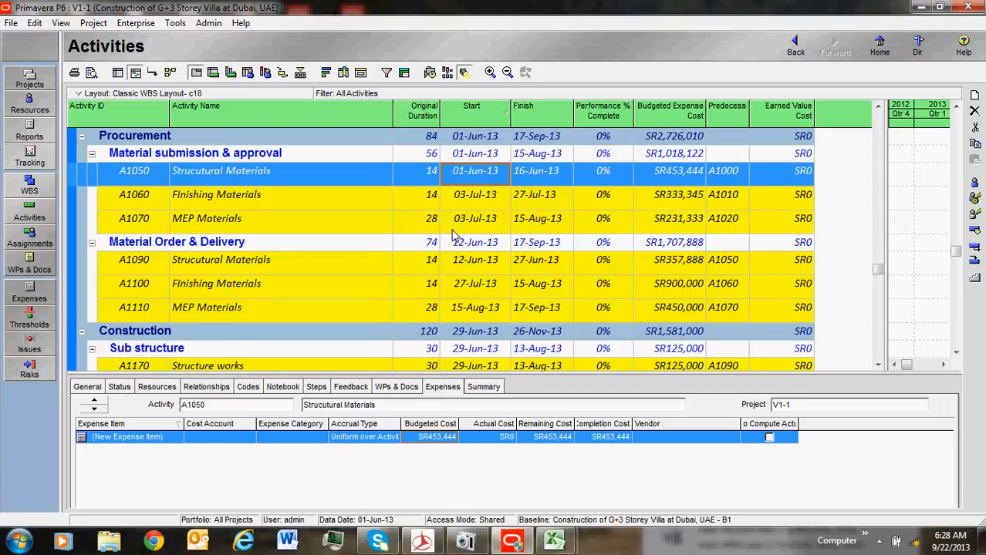
scroll(455, 239, "up", 1)
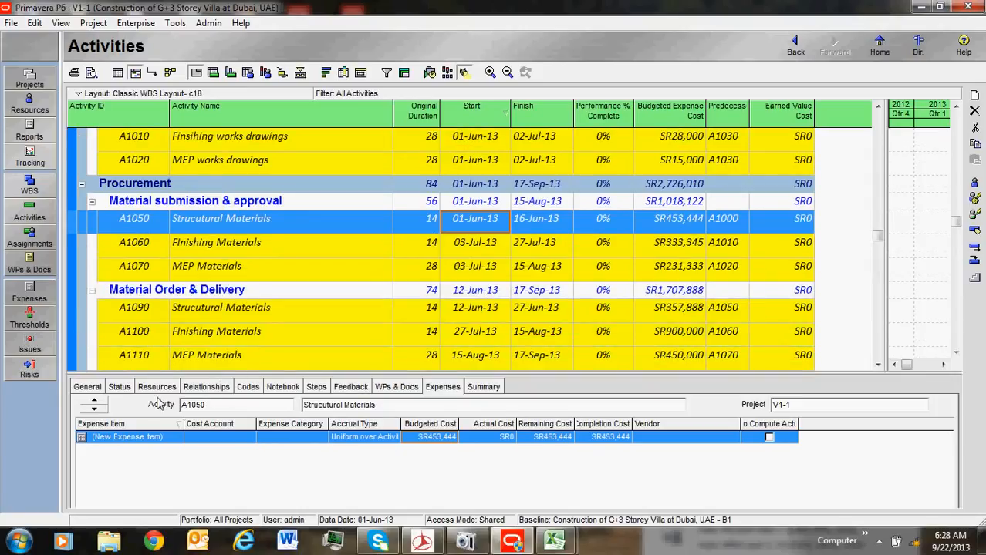
Show the activity status details, enlarge their area, and mark the Project Start milestone A1030 as started
left_click(120, 387)
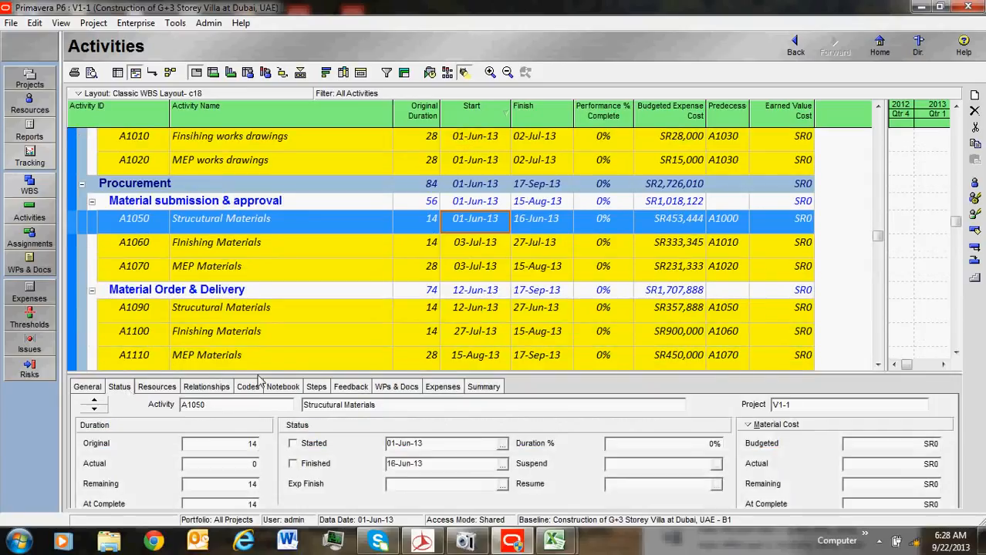
left_click_drag(269, 375, 279, 311)
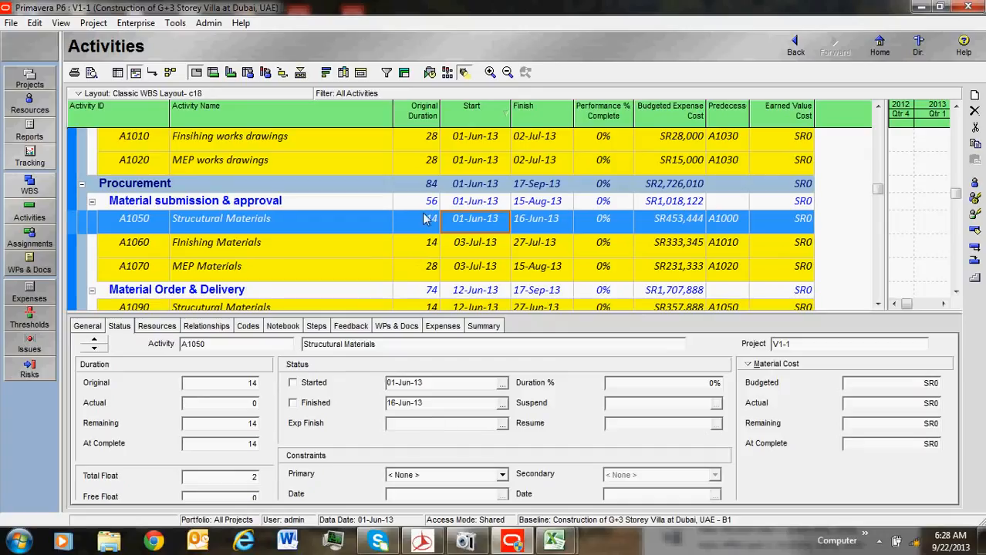
scroll(421, 224, "up", 3)
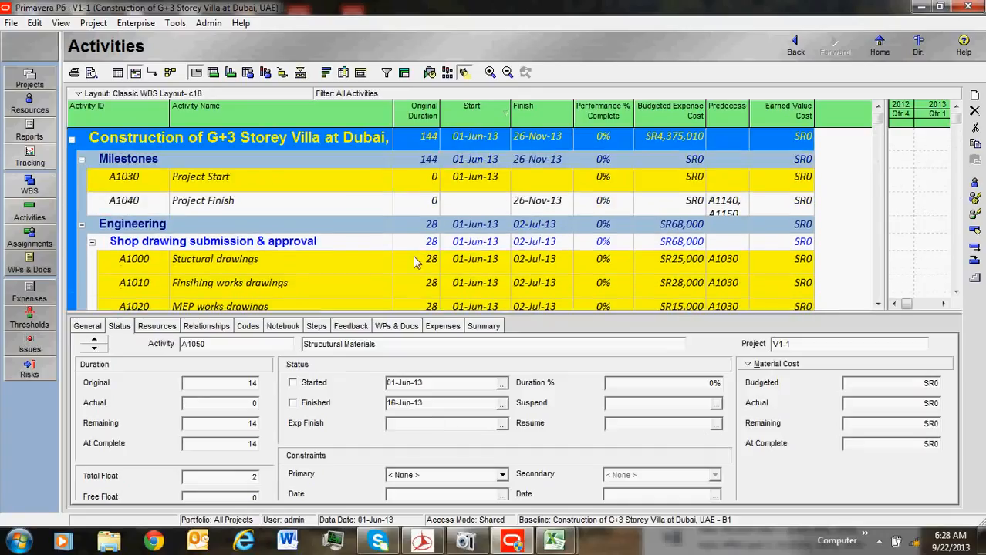
left_click(472, 183)
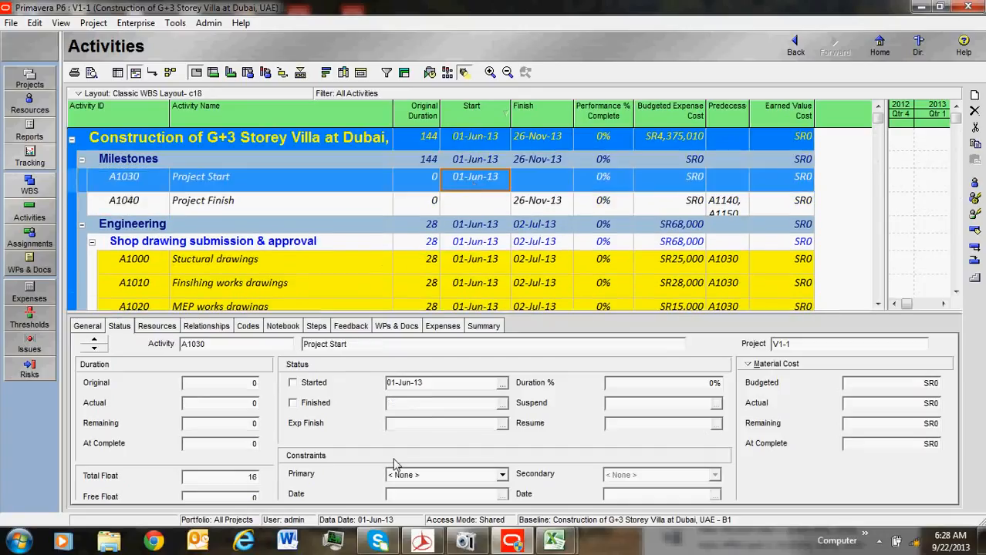
left_click(313, 384)
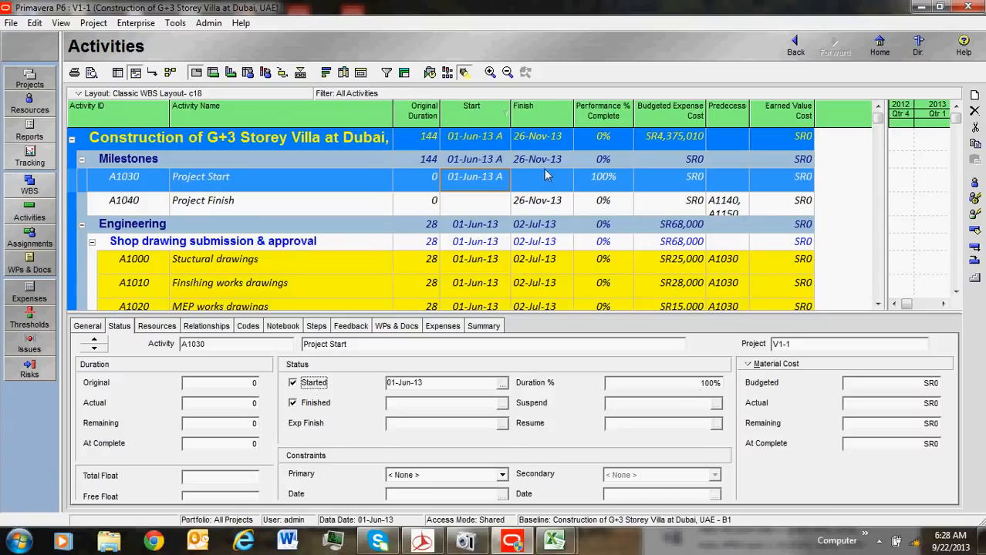
Set the start date of the structural drawings activity A1000 to 03-Jun-13, declining the Start On or After constraint and suppressing that question in future
left_click(494, 262)
scroll(493, 263, "down", 2)
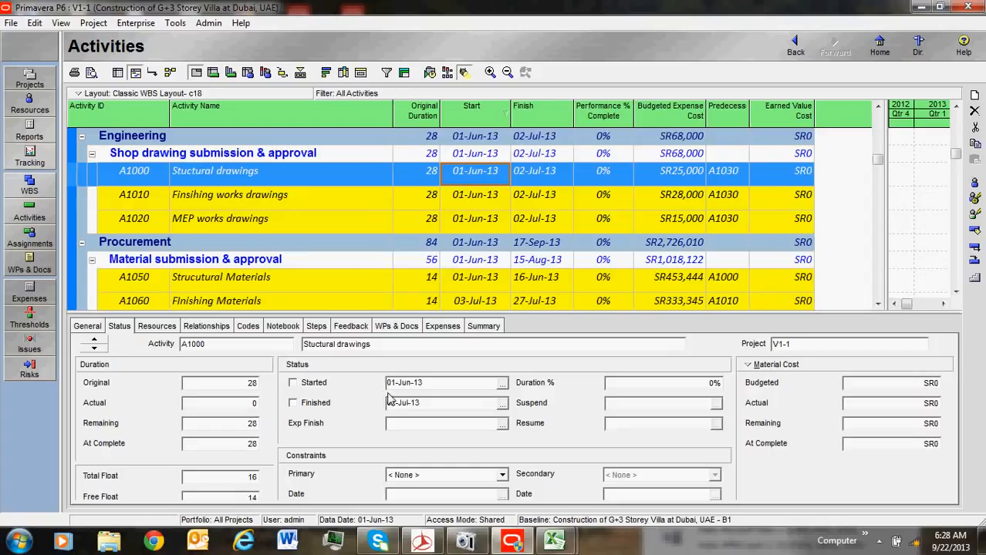
left_click(503, 383)
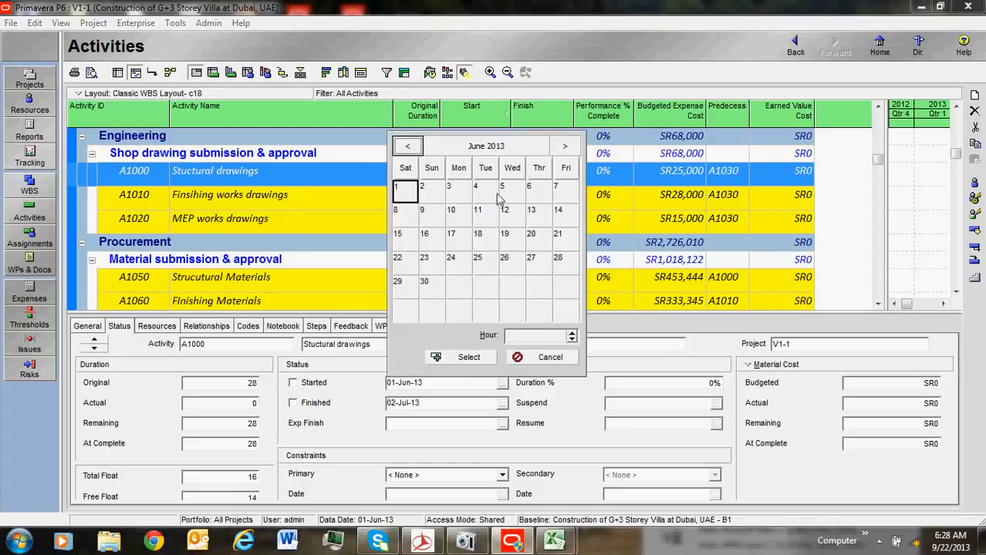
left_click(458, 191)
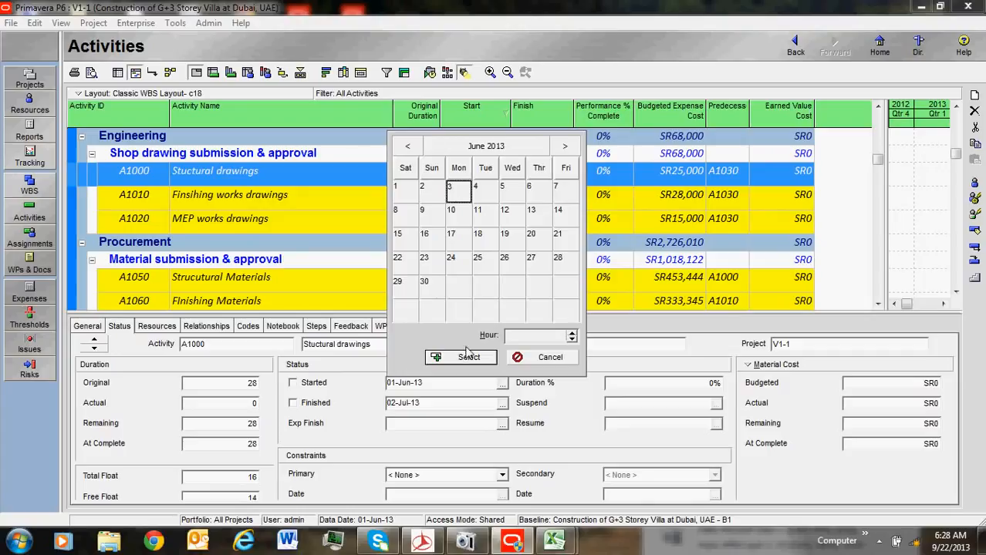
left_click(467, 357)
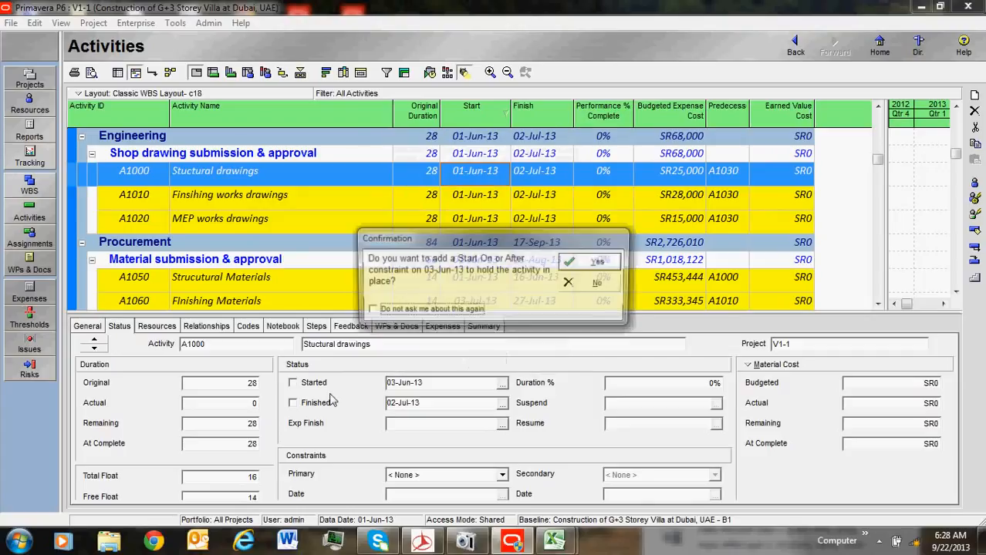
left_click(400, 312)
left_click(497, 309)
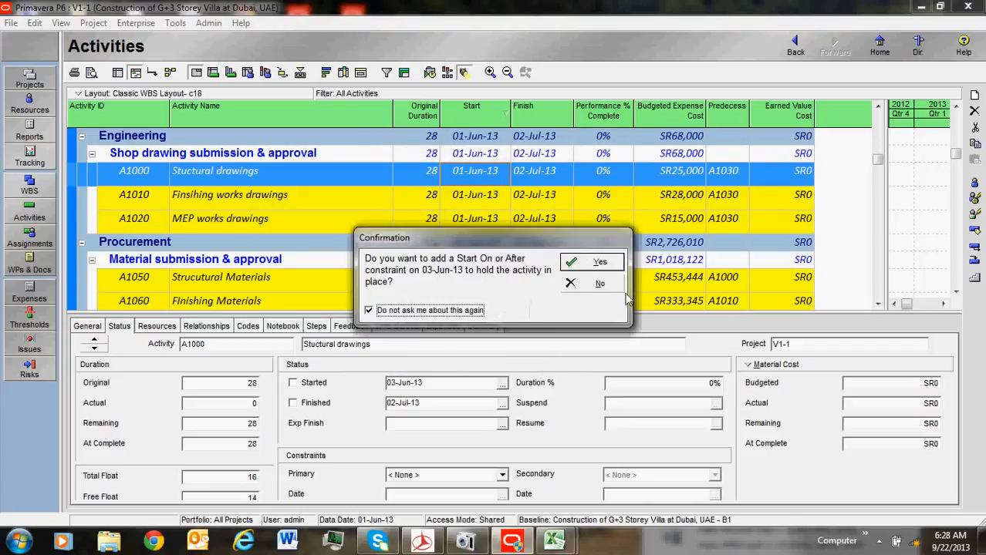
left_click(599, 284)
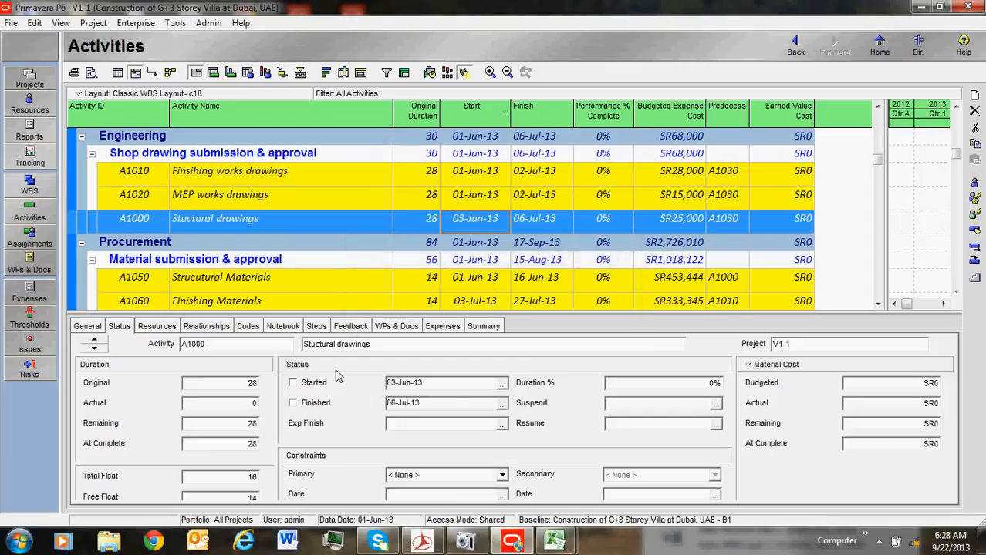
Mark the structural drawings activity A1000 as started and set its duration percent complete to 45%
left_click(310, 384)
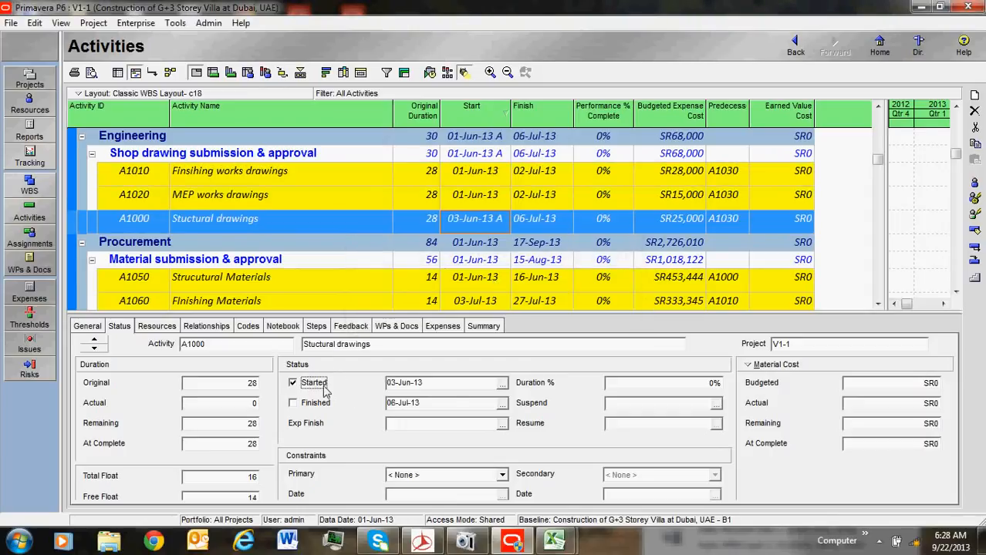
left_click(687, 386)
type("45")
left_click(491, 262)
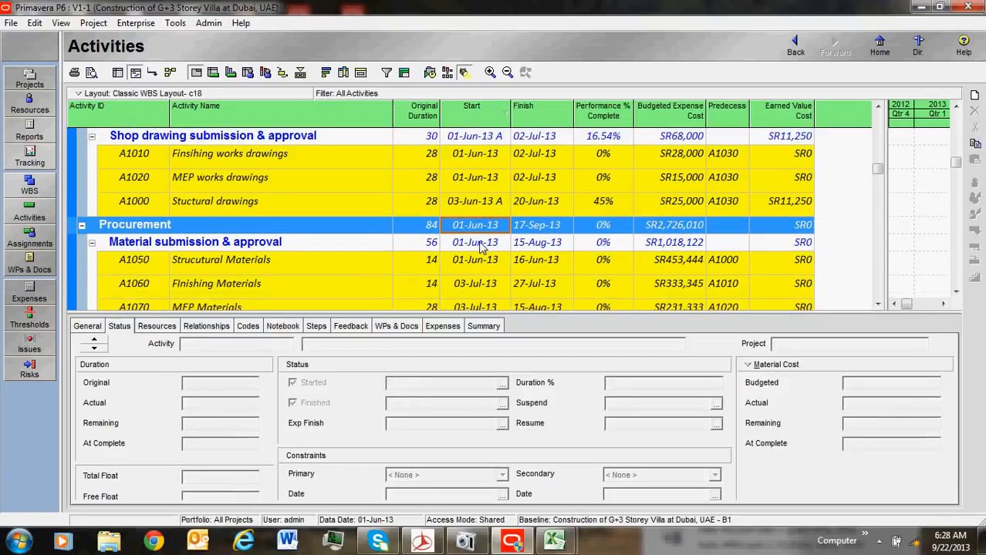
Give the finishing works drawings activity A1010 a start date of 04-Jun-13, mark it started, and set its duration percent to 35%
left_click(485, 161)
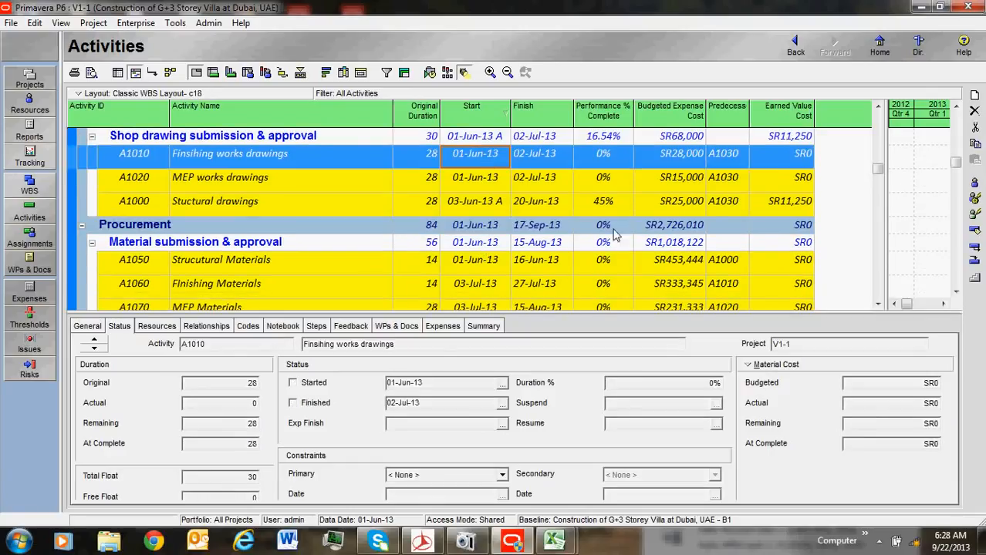
left_click(502, 384)
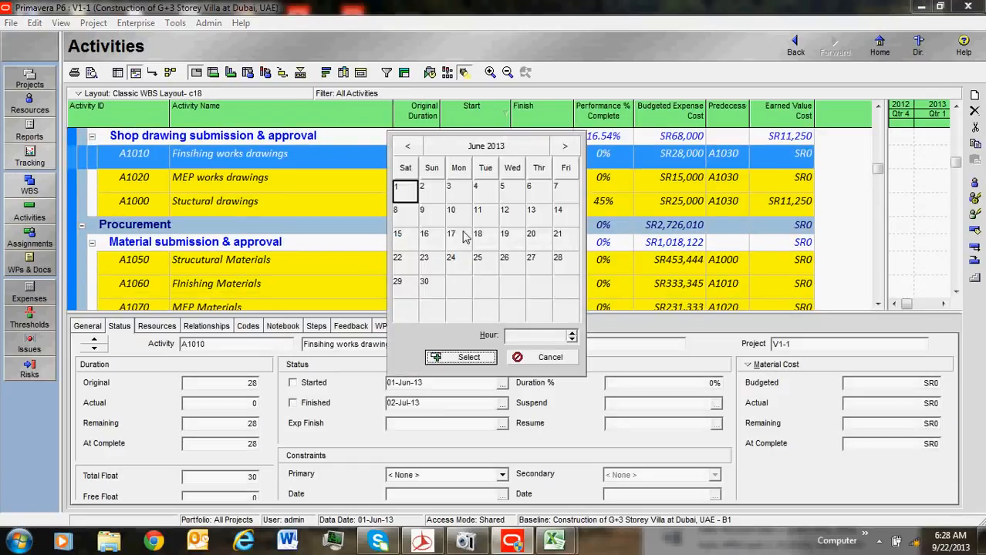
left_click(477, 195)
left_click(461, 357)
left_click(313, 383)
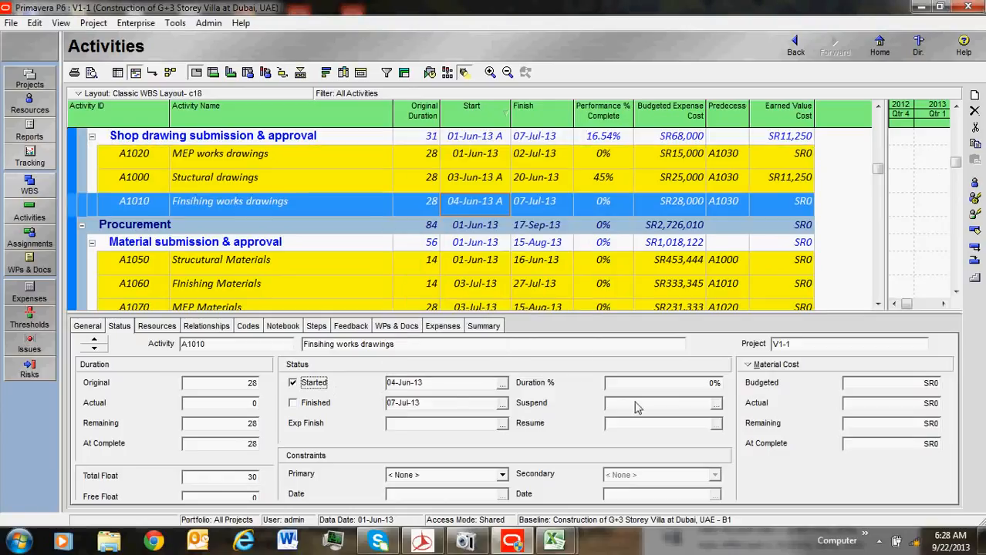
left_click(637, 383)
type("35")
left_click(466, 186)
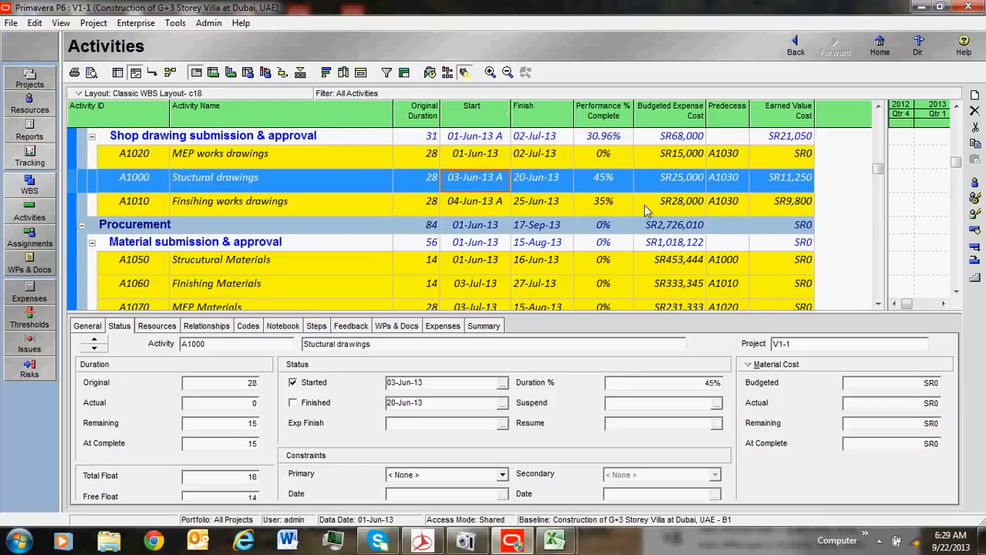
Give the MEP works drawings activity A1020 a start date of 03-Jun-13, mark it started, and set its duration percent to 40%
left_click(494, 158)
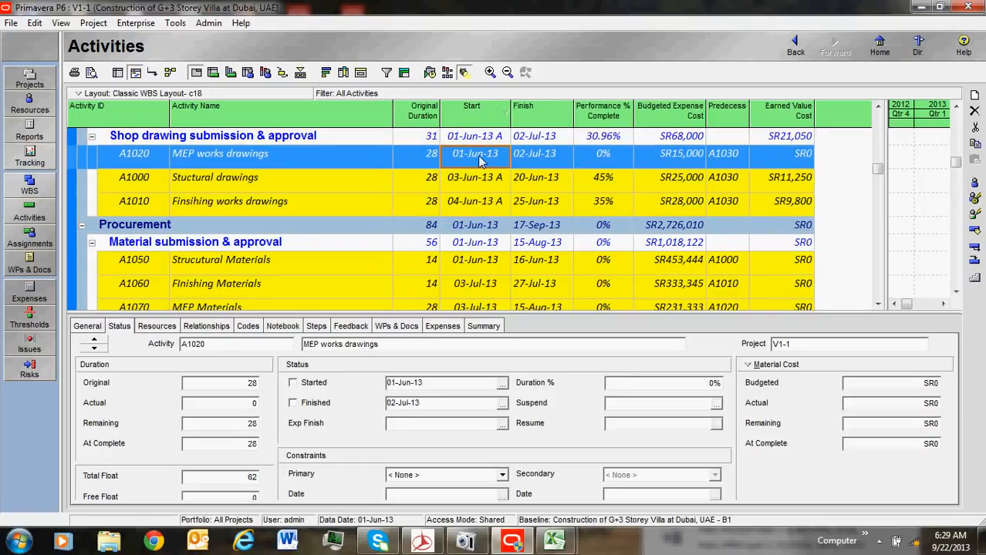
left_click(503, 383)
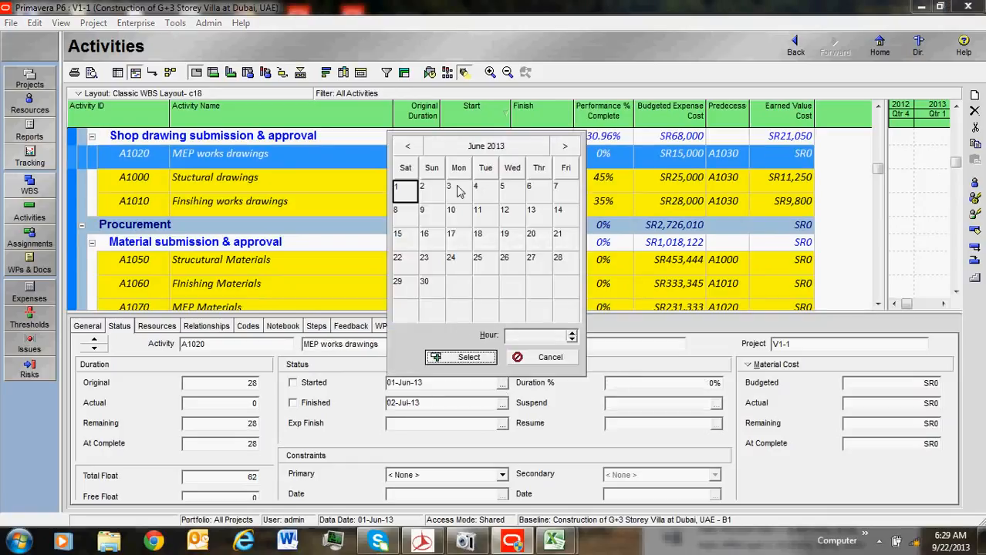
left_click(502, 191)
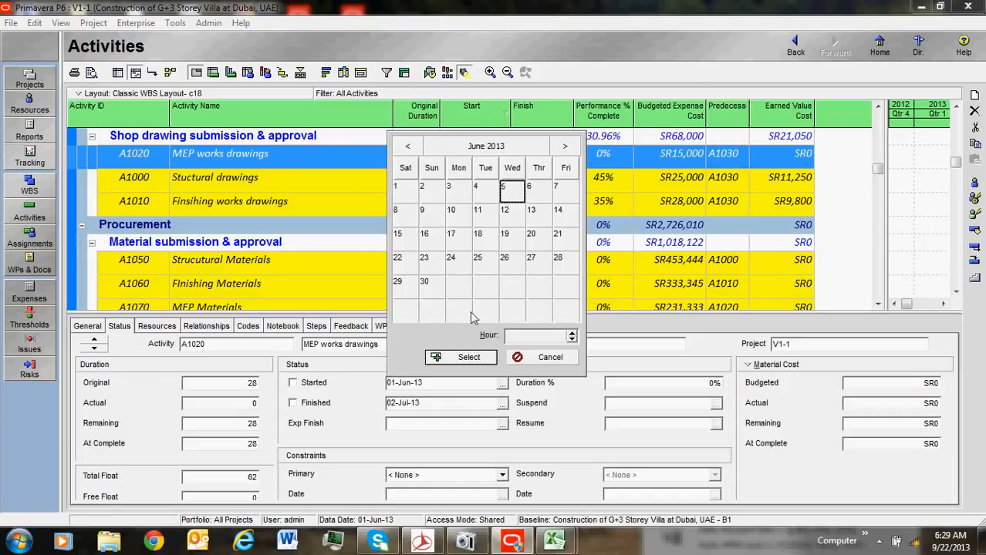
left_click(463, 197)
left_click(437, 197)
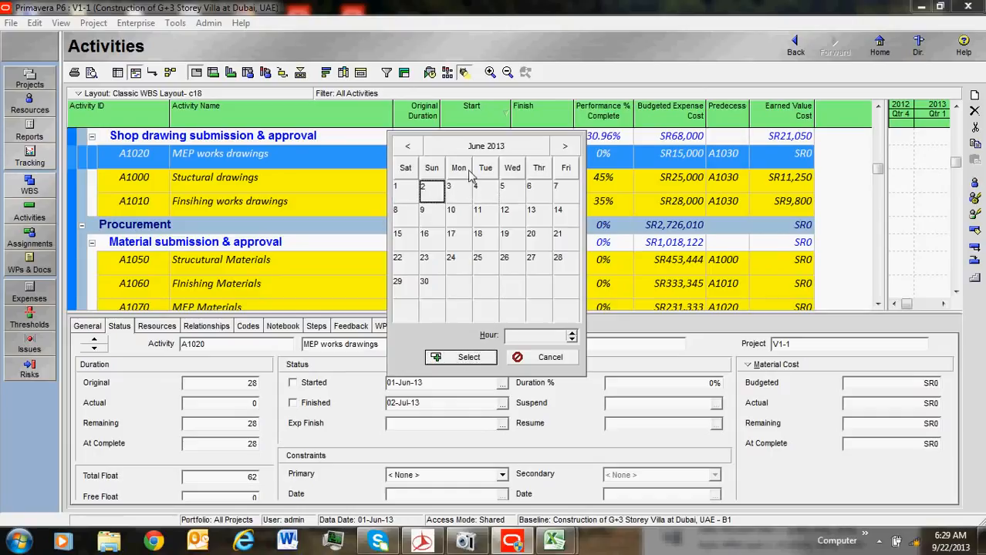
left_click(458, 197)
left_click(471, 357)
left_click(292, 382)
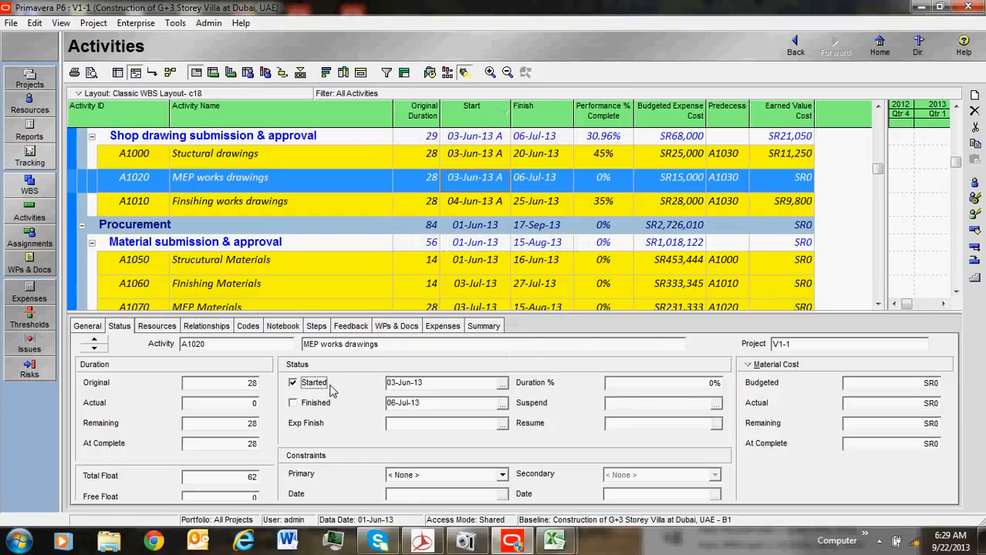
left_click(662, 386)
left_click_drag(665, 391, 584, 380)
type("40")
left_click(493, 199)
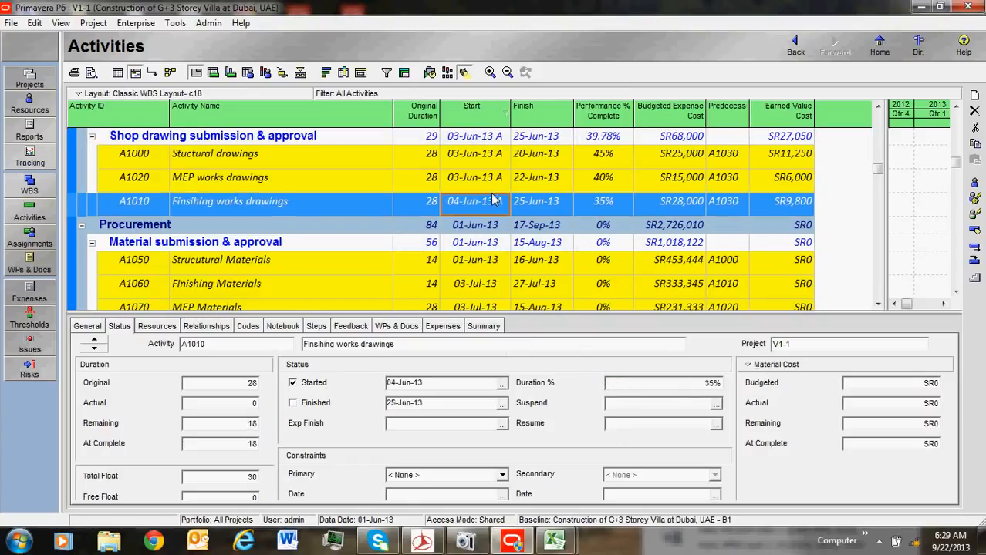
Review the updated status of the three shop drawing activities and the planned dates of the procurement materials activities
left_click(481, 181)
left_click(478, 157)
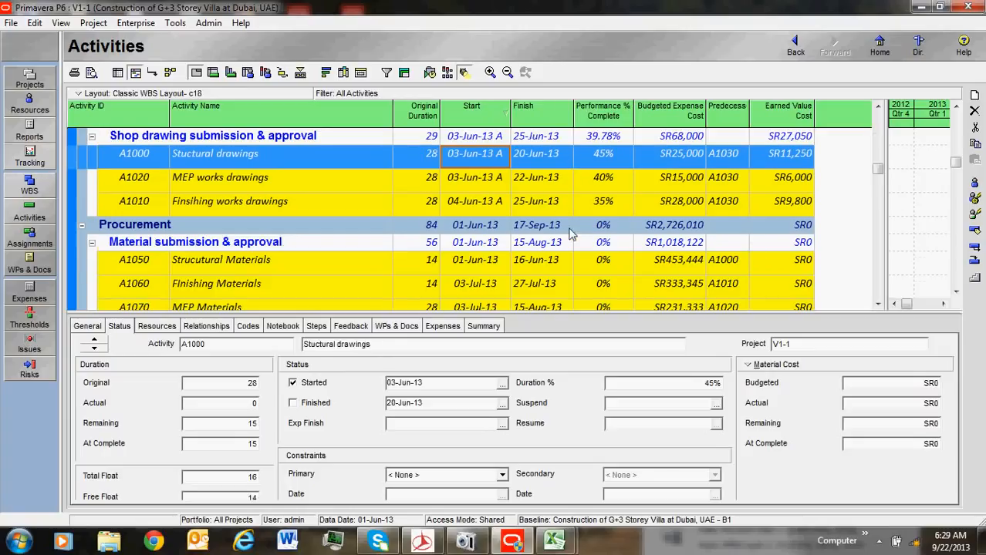
scroll(572, 233, "up", 1)
scroll(575, 232, "down", 1)
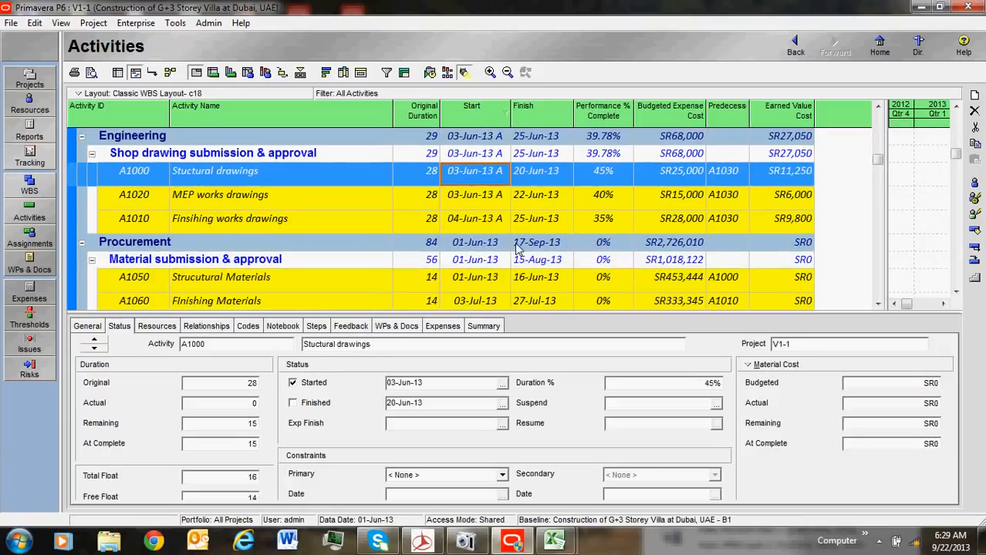
scroll(514, 220, "down", 1)
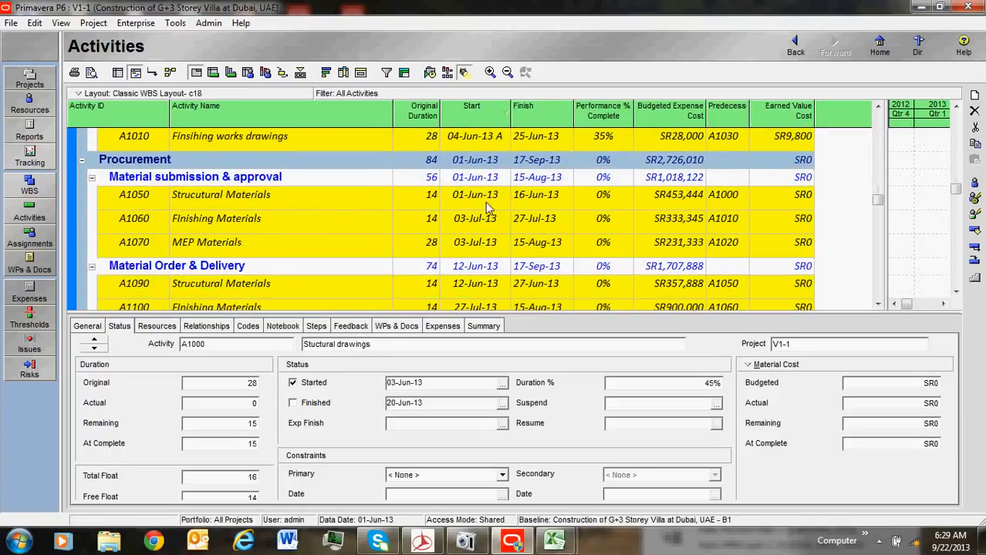
left_click(495, 220)
scroll(495, 219, "down", 1)
scroll(509, 216, "up", 3)
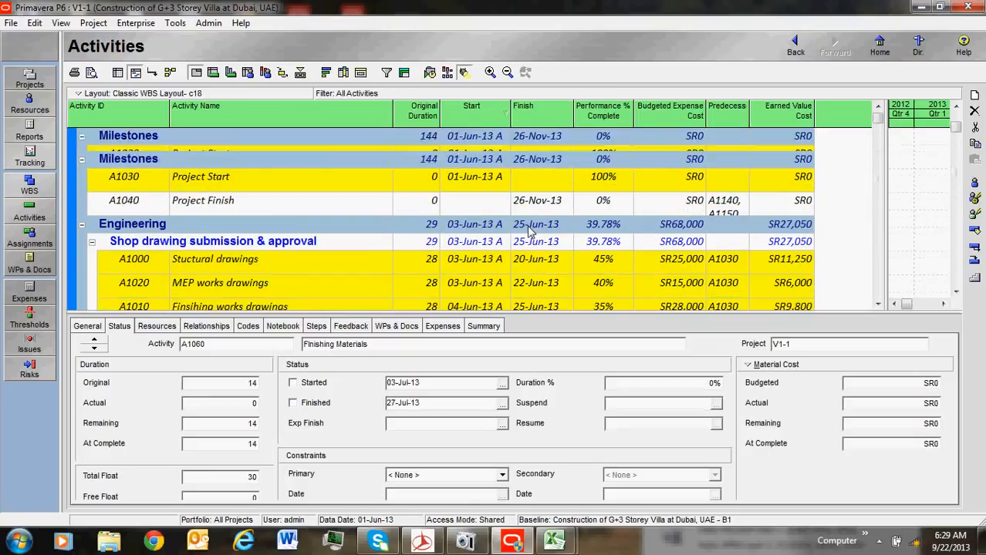
Check the Update Progress settings for all highlighted activities with a new data date of 12-Sep-13, and close them
left_click(177, 23)
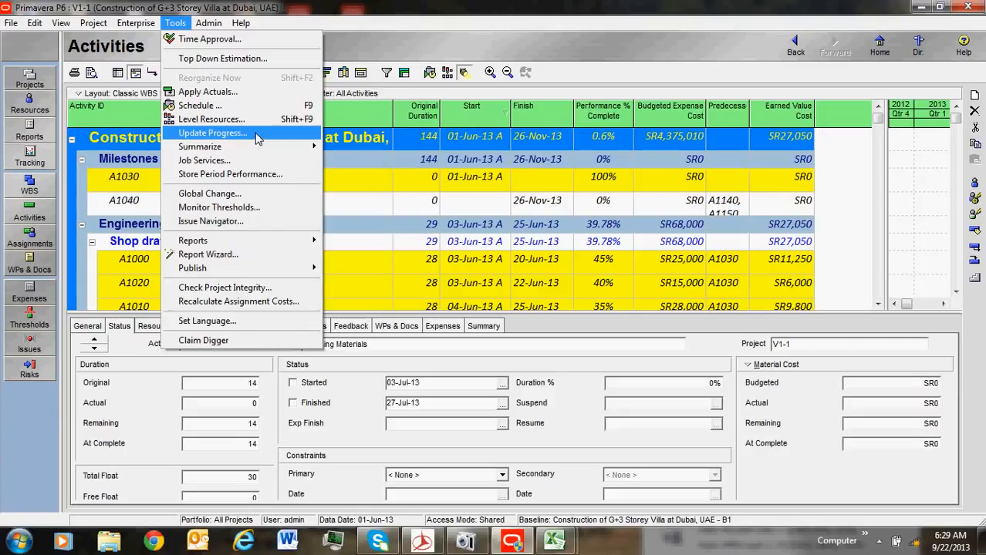
left_click(258, 137)
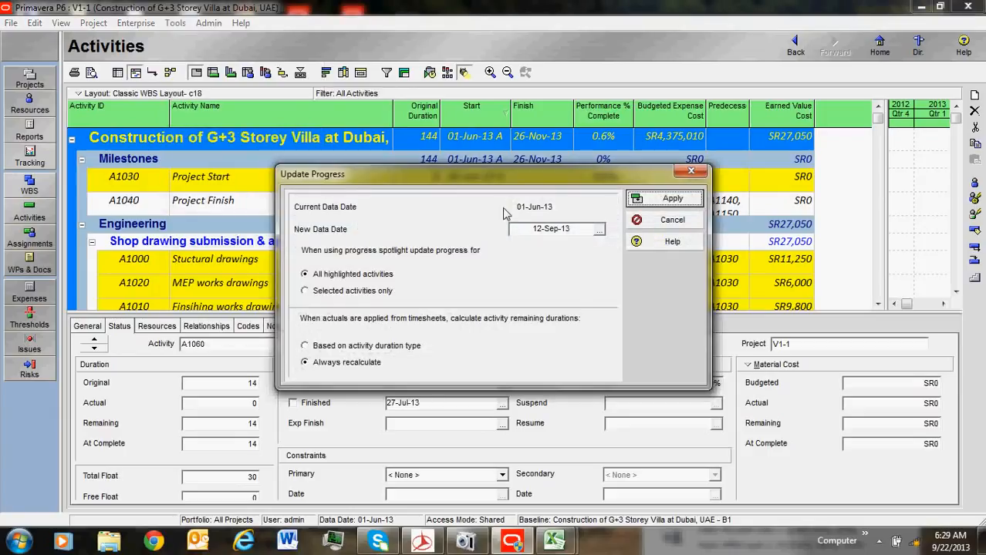
left_click(668, 199)
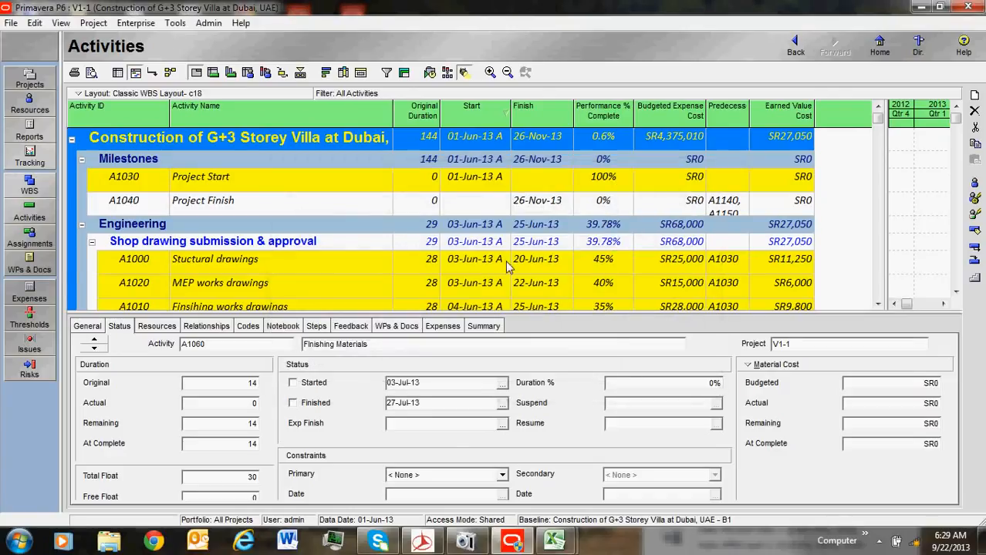
Examine the dates and percent complete of the milestone and shop drawing activities and compare them with the procurement activities
left_click(531, 259)
scroll(537, 246, "down", 1)
scroll(537, 247, "down", 1)
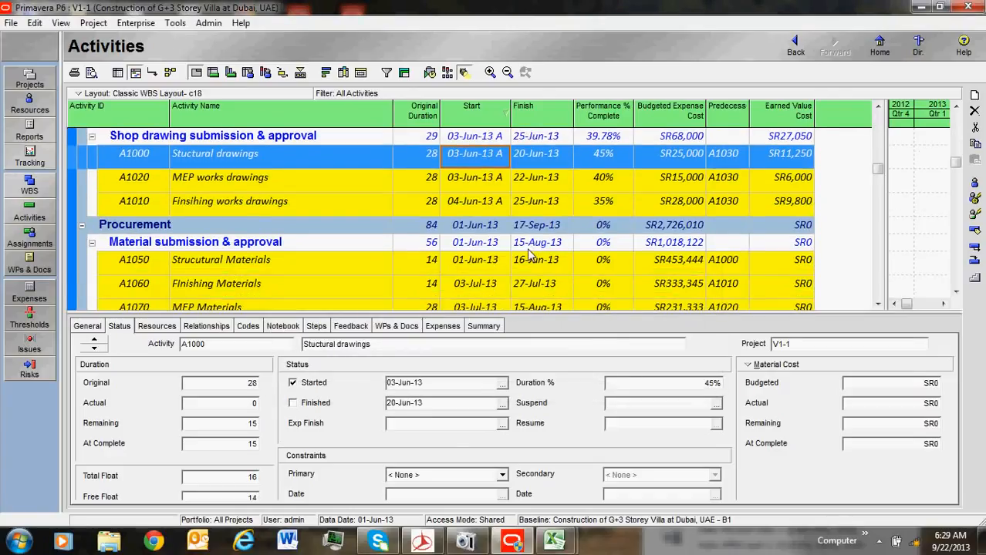
scroll(530, 249, "up", 1)
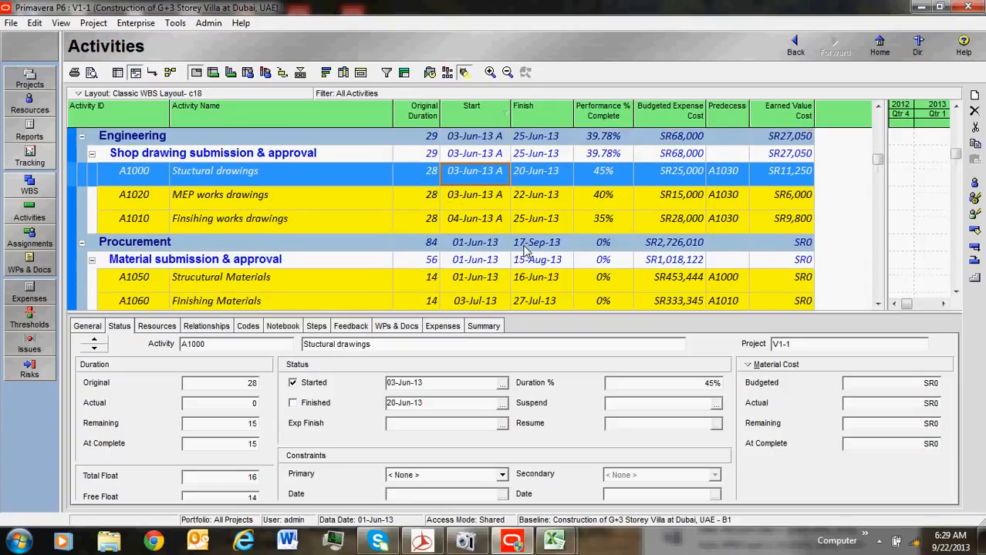
scroll(528, 243, "down", 1)
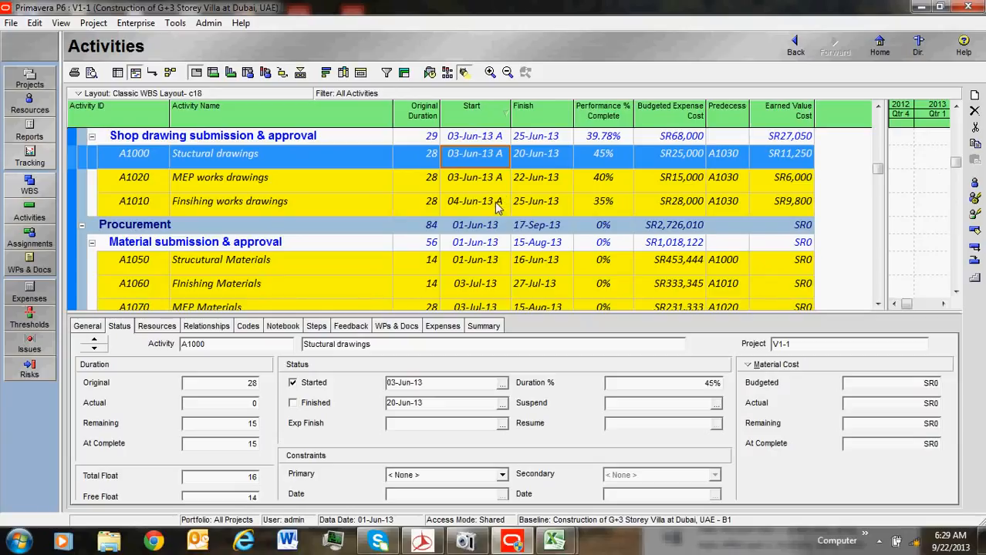
scroll(498, 204, "down", 1)
scroll(498, 197, "up", 3)
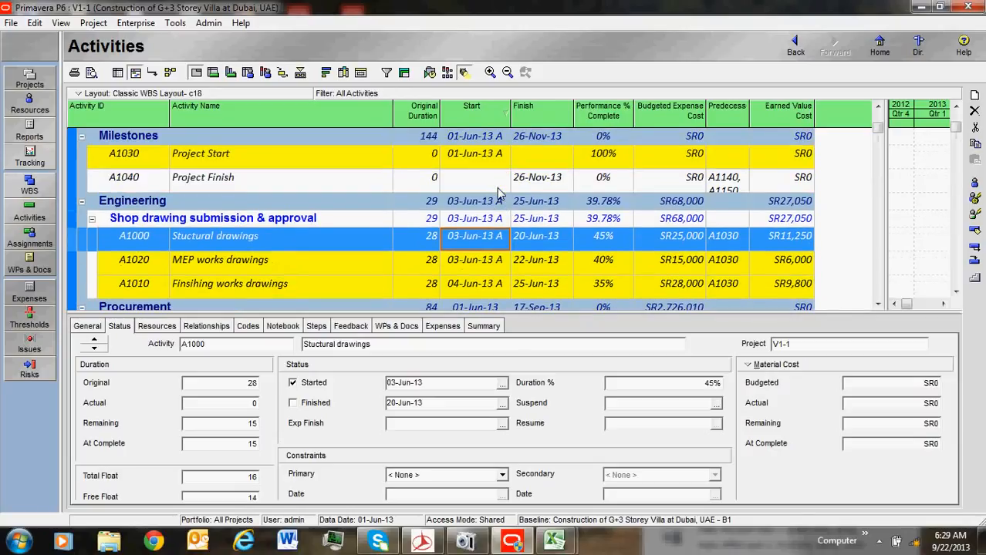
scroll(498, 194, "down", 4)
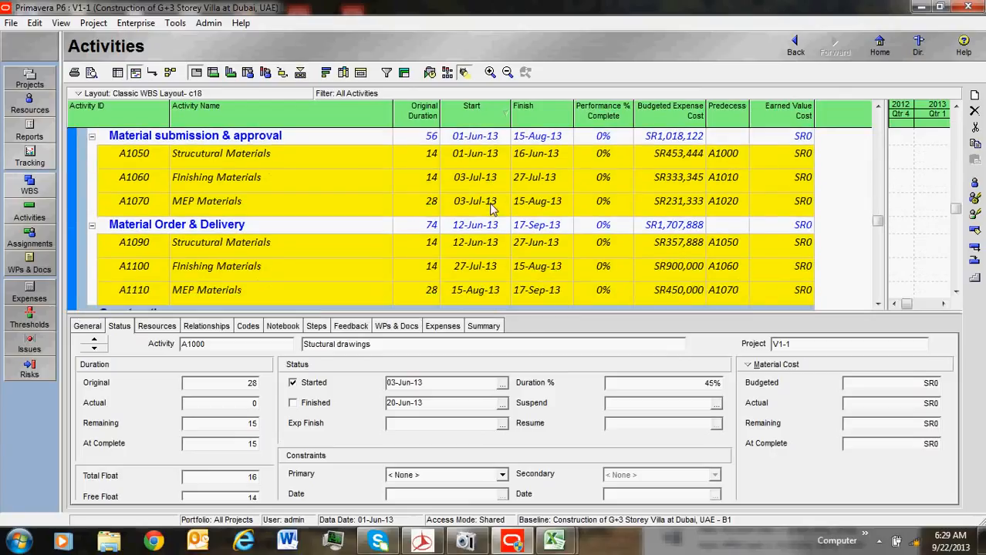
Compare the status details of the structural materials submission A1050 with those of Project Start A1030 and finishing works drawings A1010
left_click(485, 156)
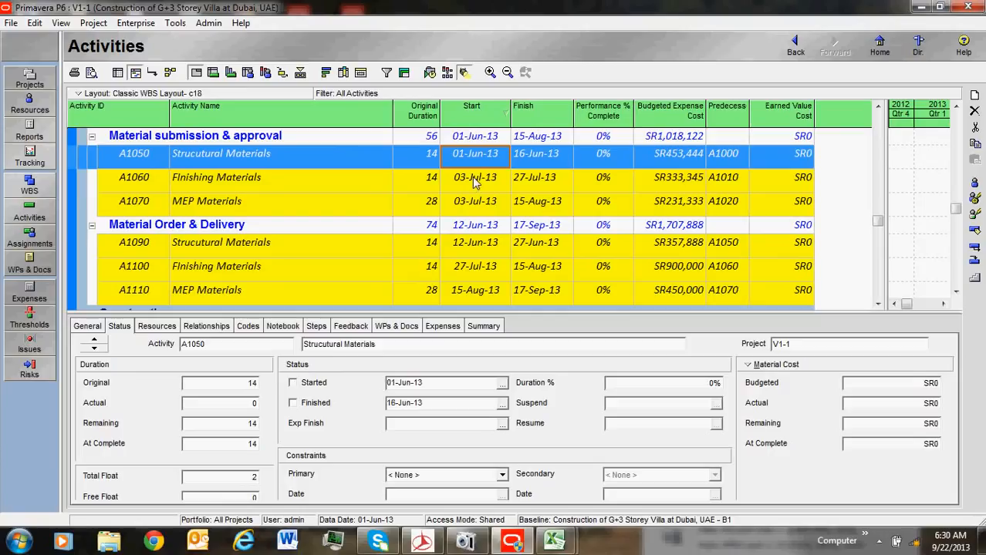
scroll(472, 176, "up", 5)
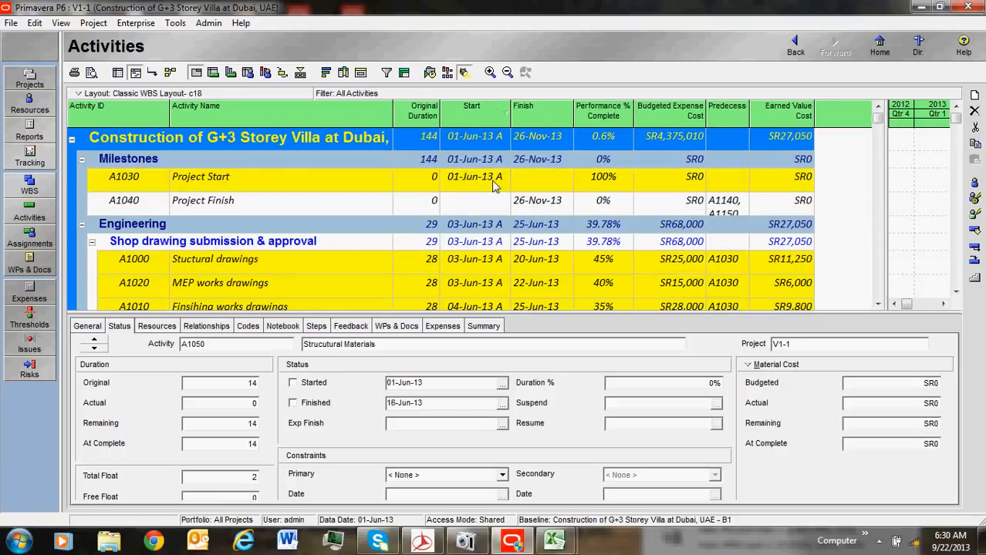
left_click(494, 179)
scroll(494, 179, "down", 2)
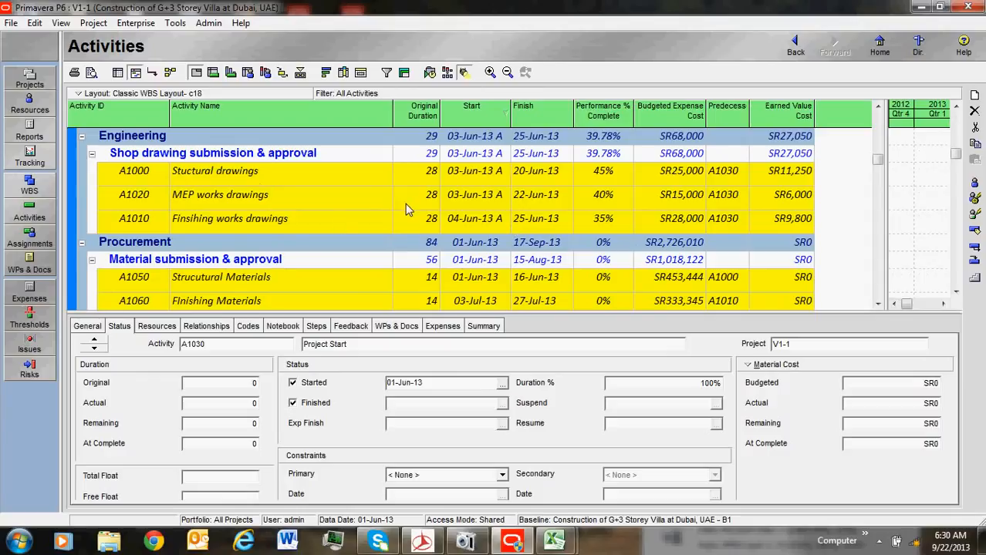
left_click(479, 219)
scroll(478, 221, "down", 1)
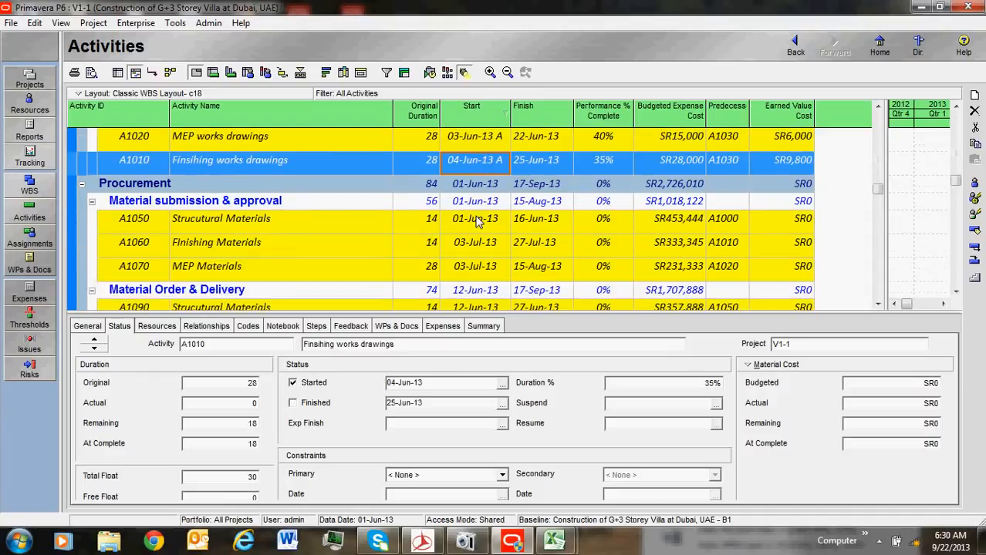
left_click(476, 202)
scroll(509, 242, "up", 1)
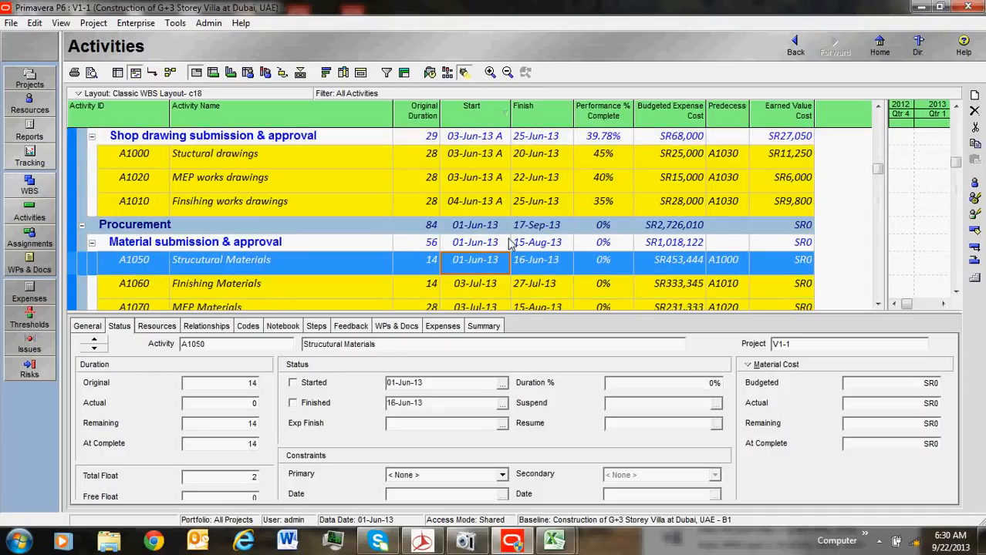
scroll(445, 247, "up", 1)
scroll(494, 241, "down", 1)
left_click(502, 383)
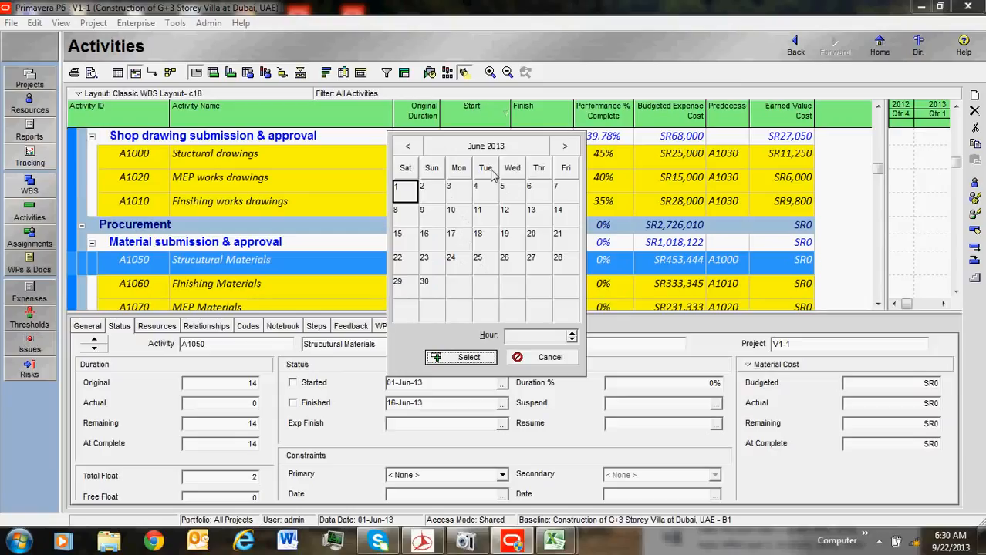
left_click(544, 357)
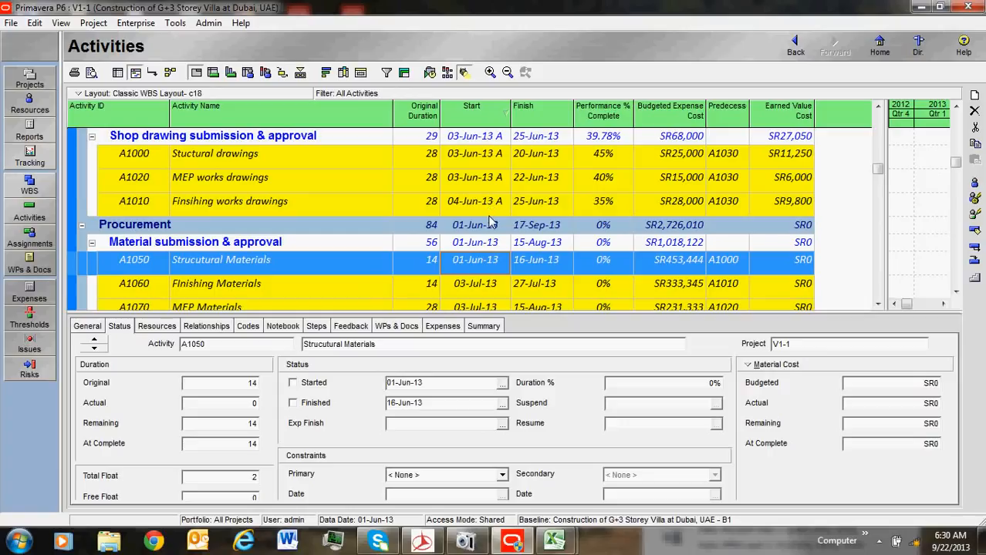
left_click(484, 157)
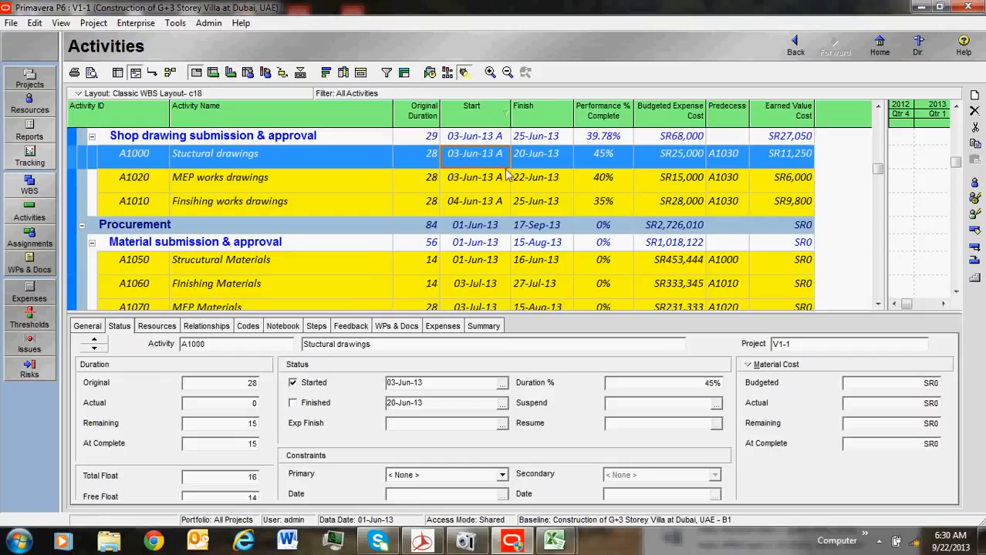
Set the start date of the structural materials submission A1050 to 15-Jun-13 and mark the activity as started
scroll(447, 231, "down", 1)
left_click(461, 199)
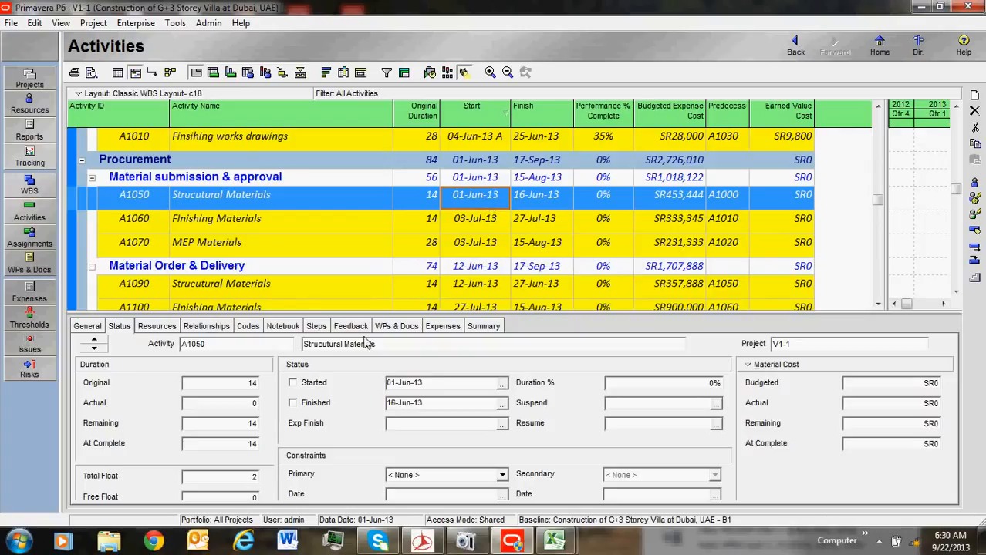
left_click(502, 383)
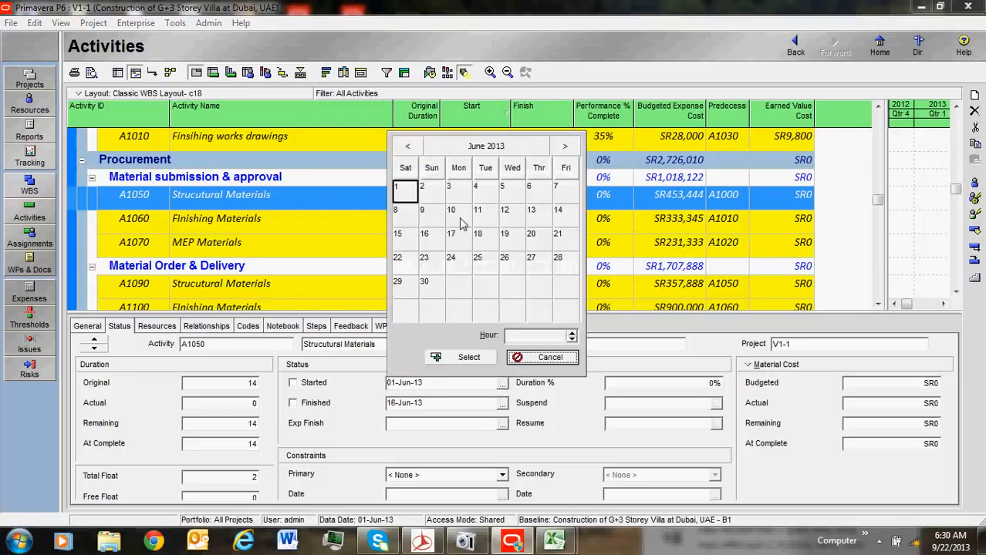
left_click(557, 216)
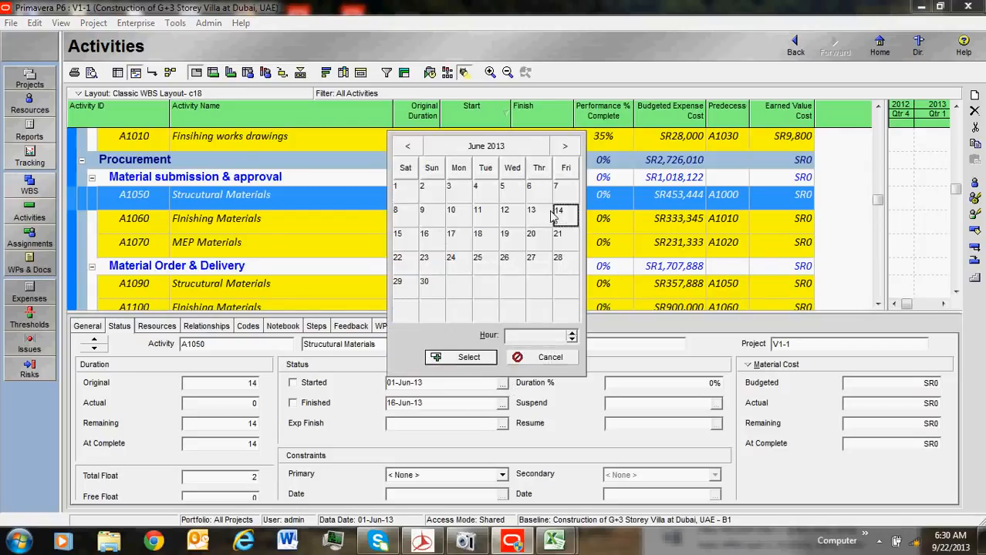
left_click(398, 234)
left_click(447, 358)
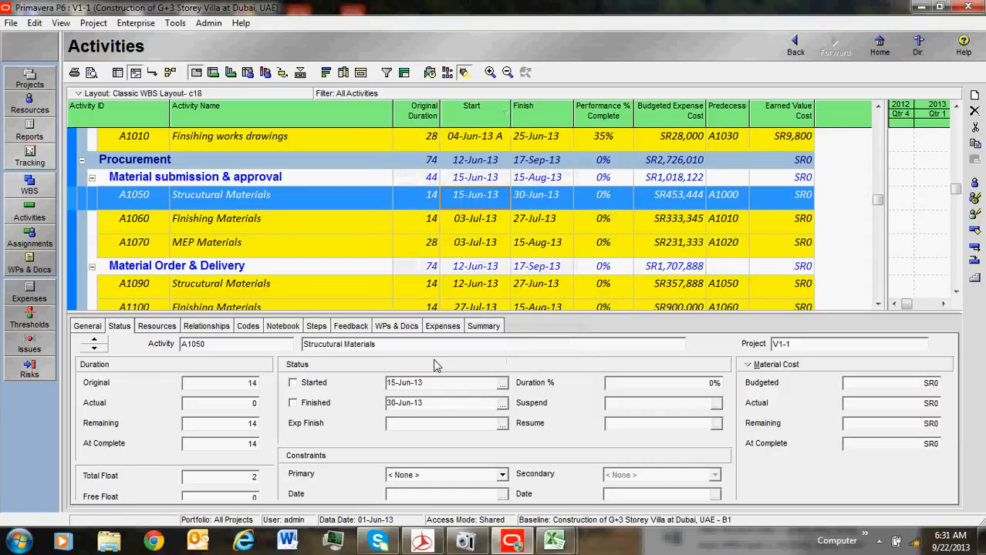
left_click(306, 384)
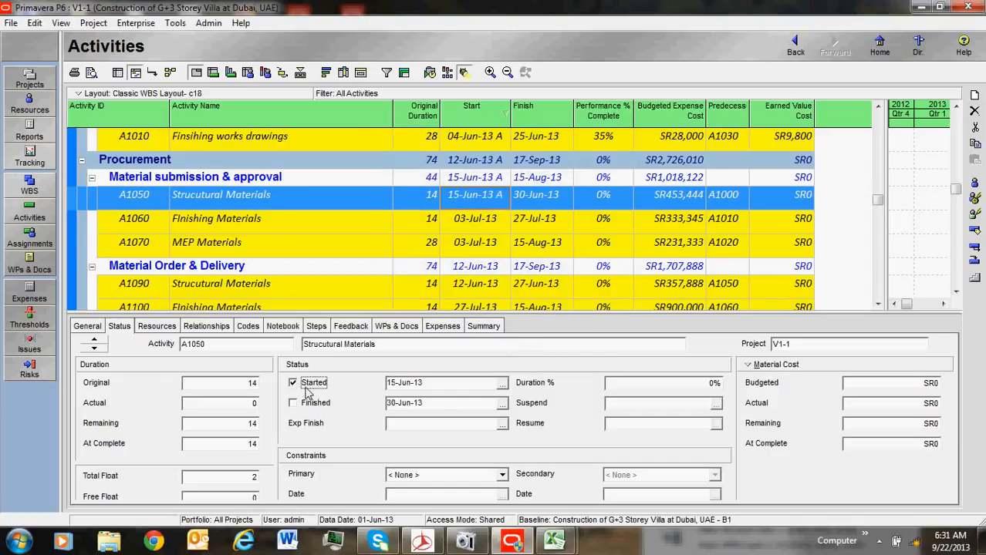
left_click(482, 222)
left_click(482, 199)
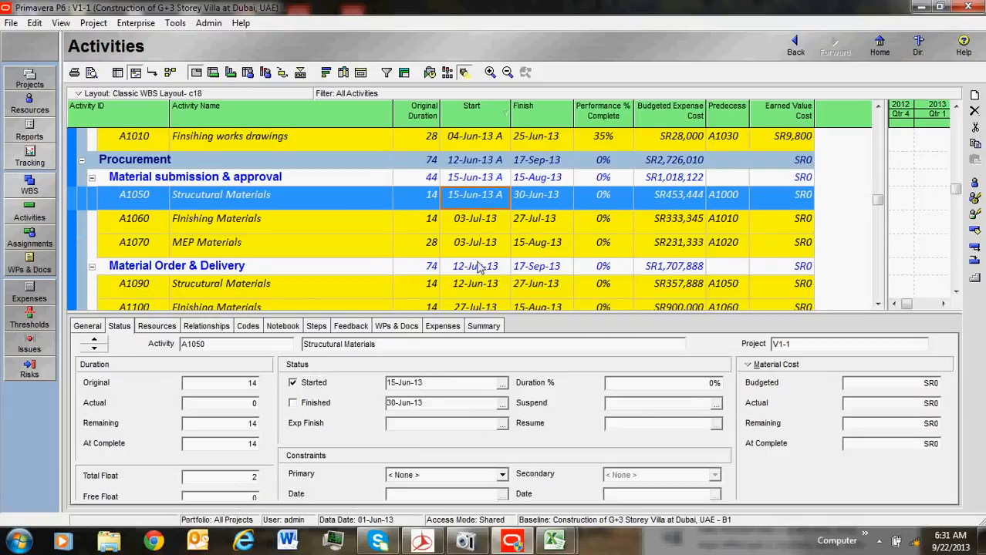
Set the duration percent complete of the structural materials submission A1050 to 30%
left_click_drag(686, 388, 533, 373)
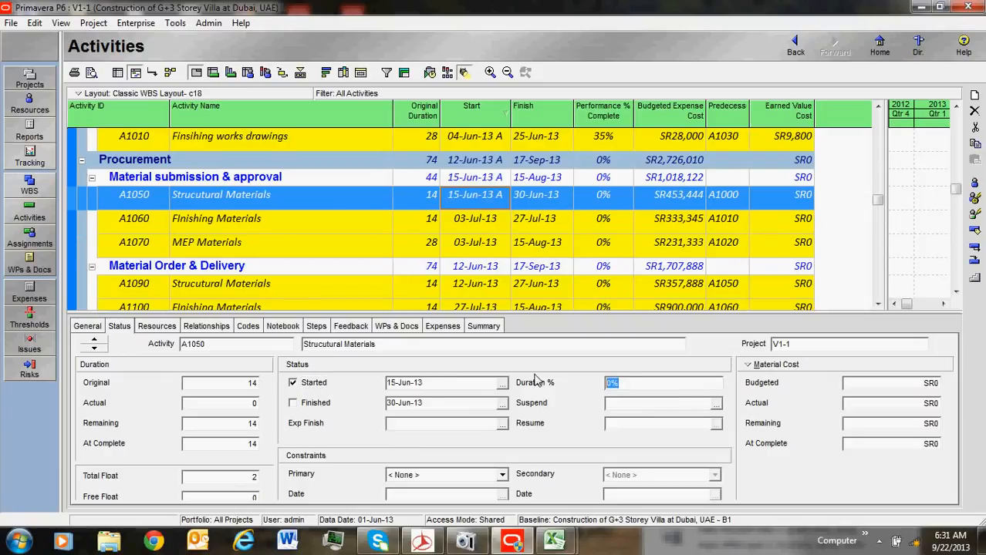
left_click(540, 221)
left_click(539, 196)
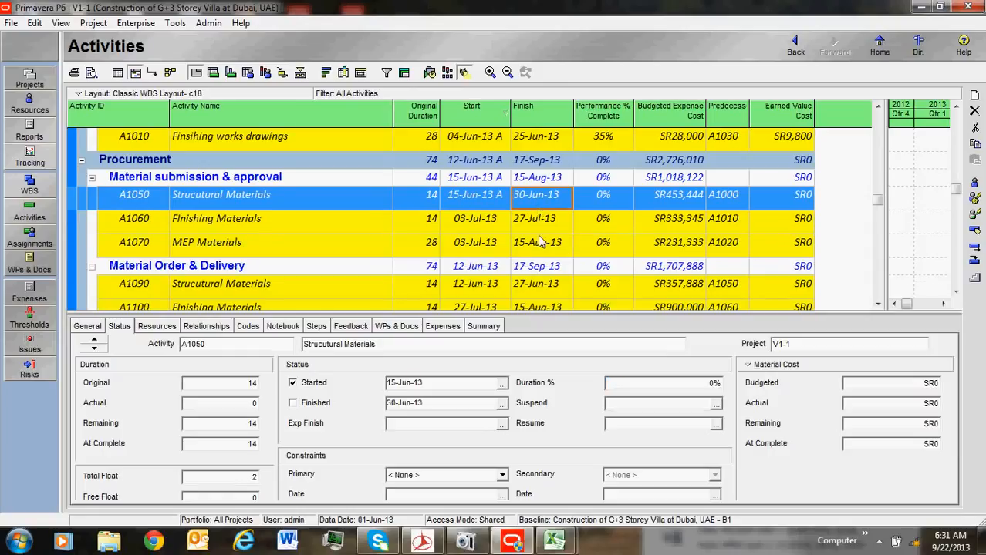
scroll(539, 199, "up", 2)
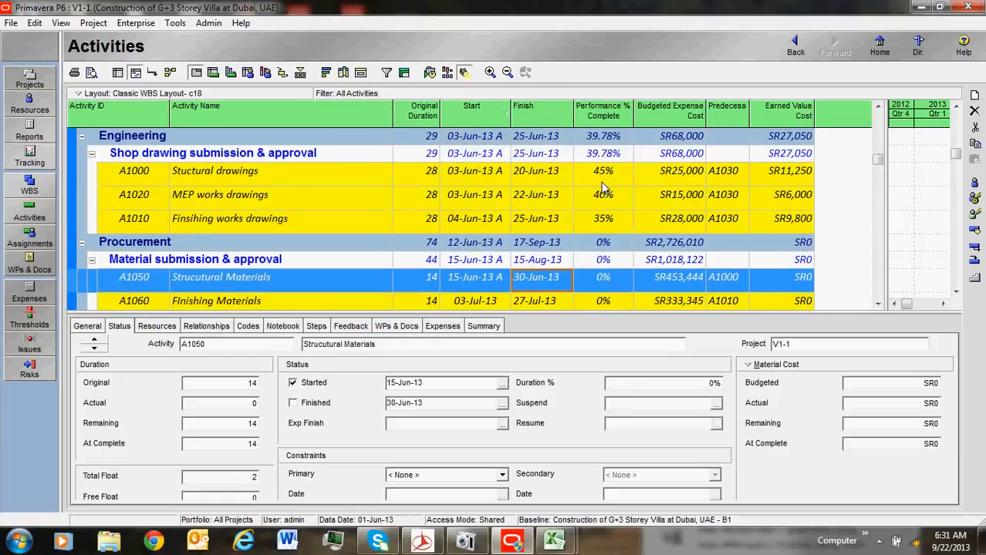
scroll(599, 209, "down", 2)
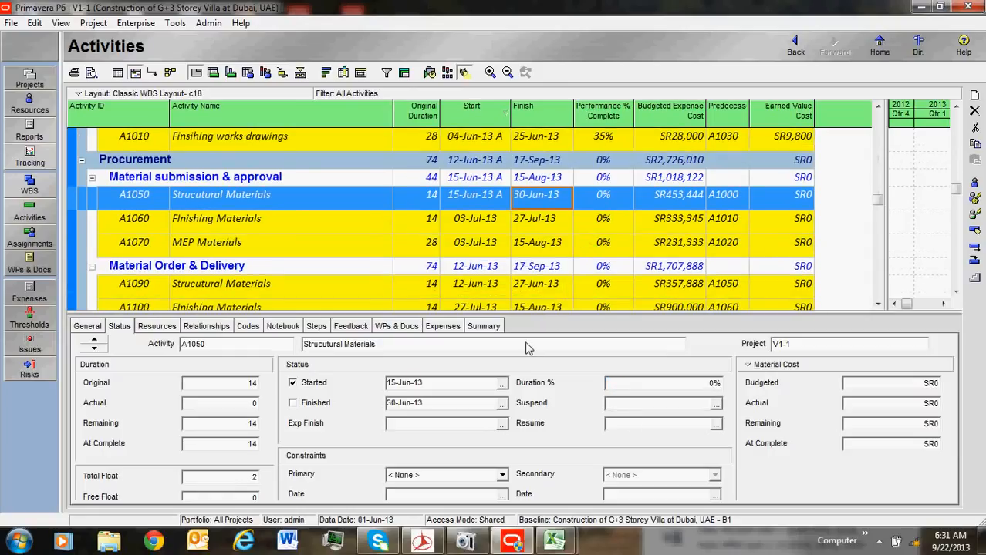
left_click(651, 388)
double_click(652, 389)
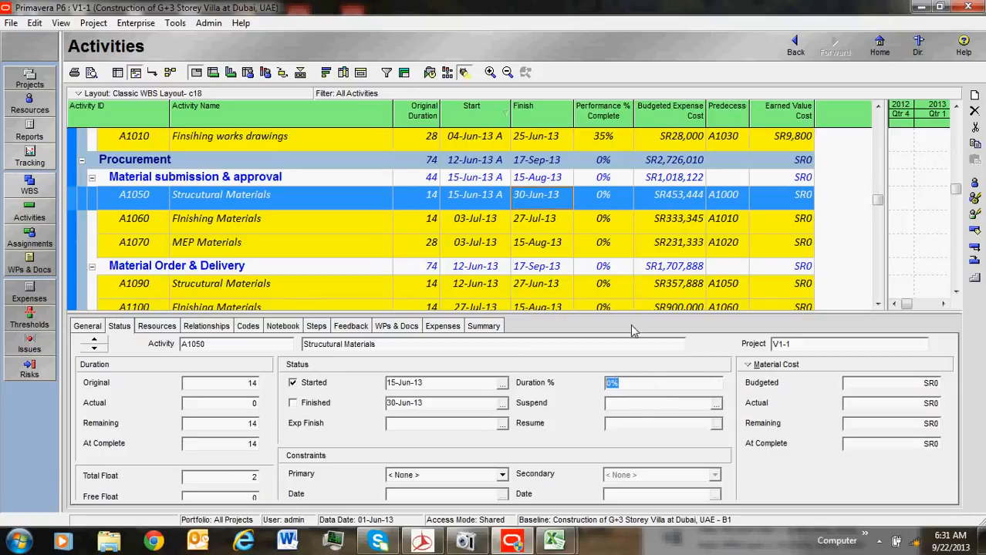
type("30")
left_click(491, 224)
left_click(491, 199)
Set the start date of the finishing materials submission A1060 to 16-Jun-13 and mark the activity as started
left_click(498, 225)
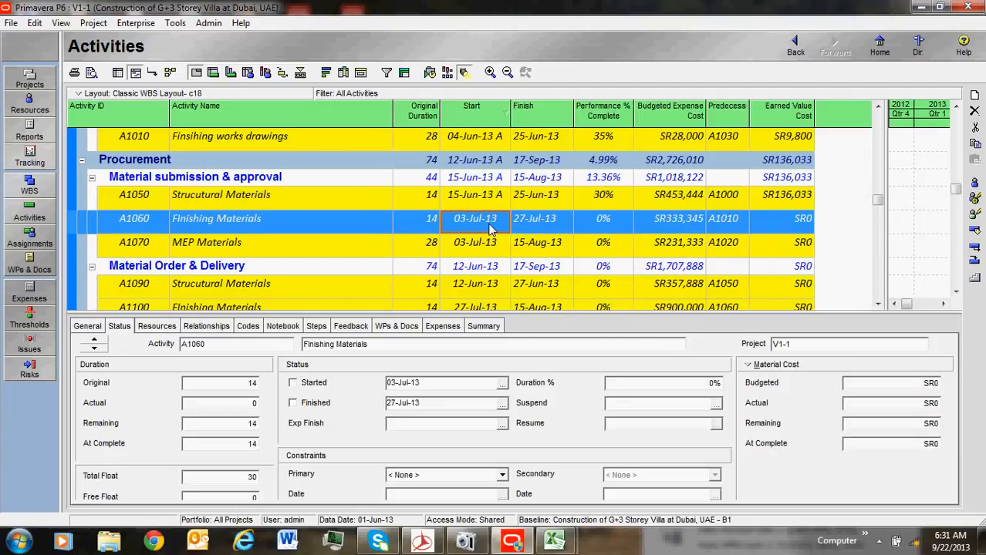
scroll(514, 247, "up", 2)
scroll(516, 253, "down", 1)
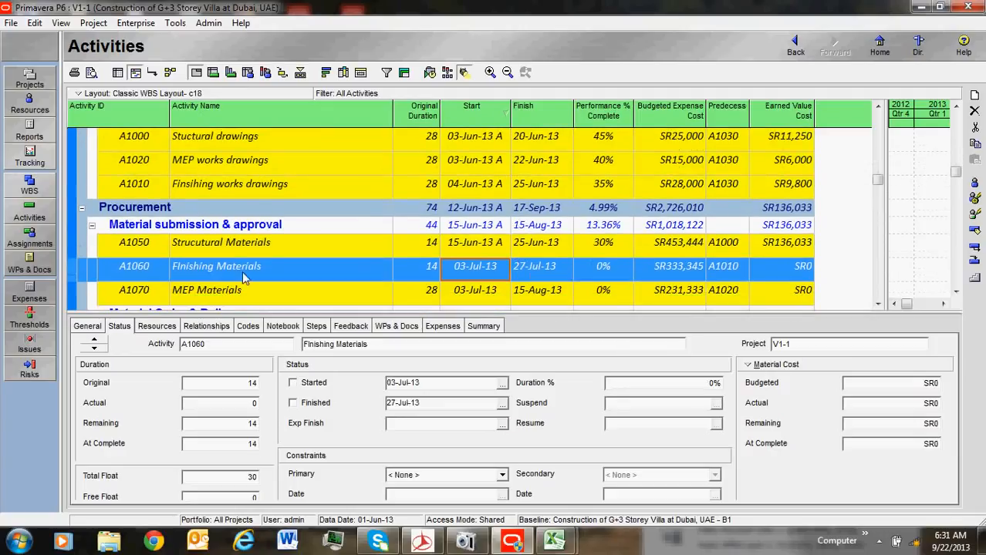
scroll(447, 293, "up", 1)
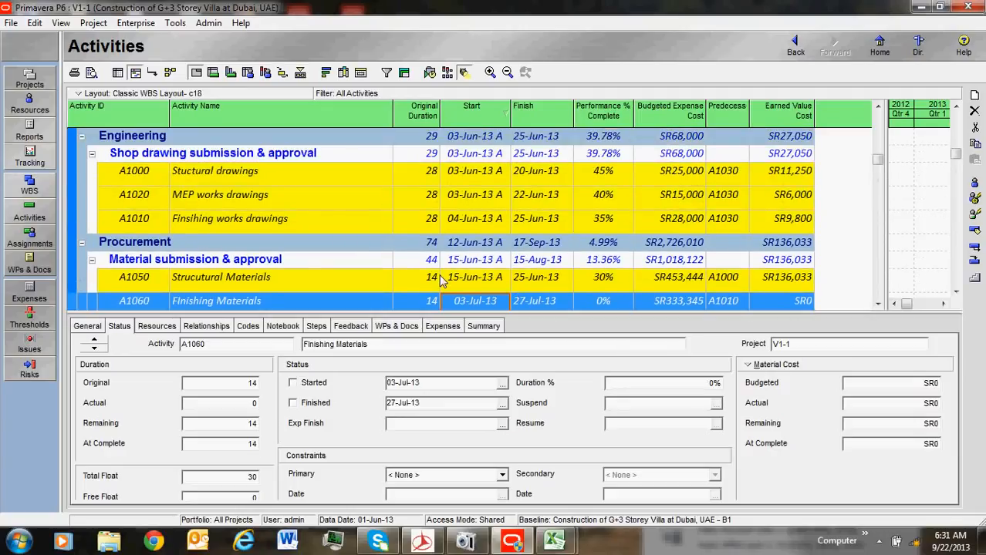
scroll(442, 282, "down", 1)
scroll(480, 275, "down", 1)
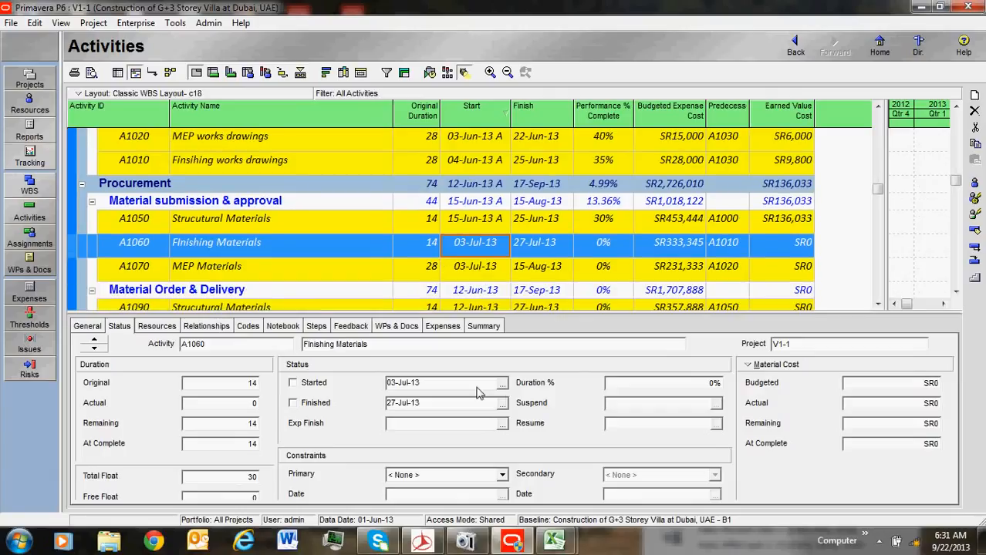
left_click(502, 383)
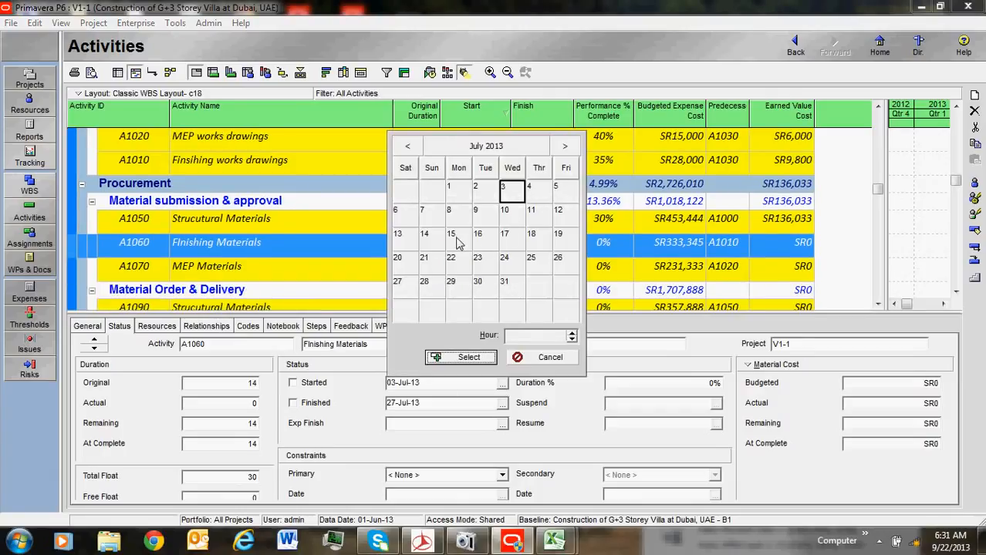
left_click(407, 146)
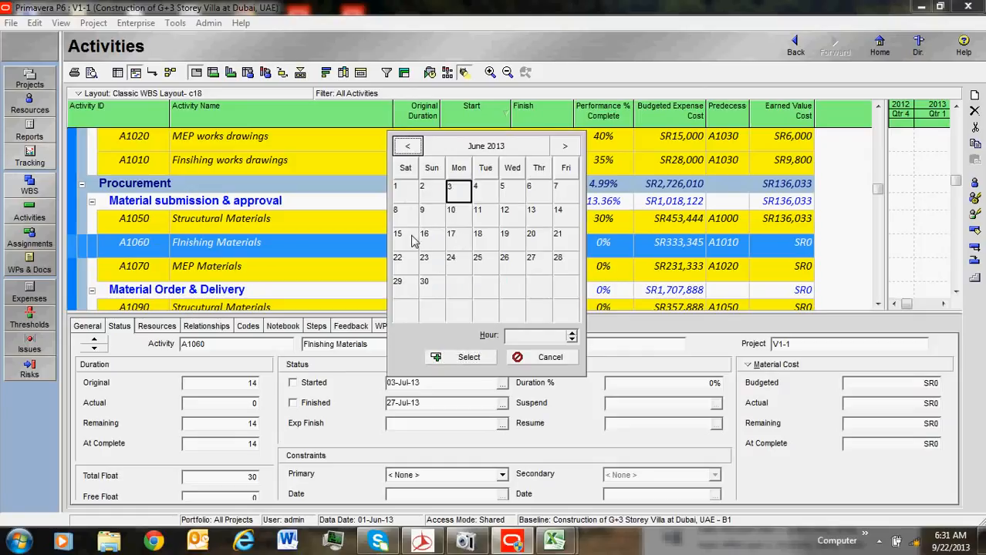
left_click(470, 357)
left_click(324, 382)
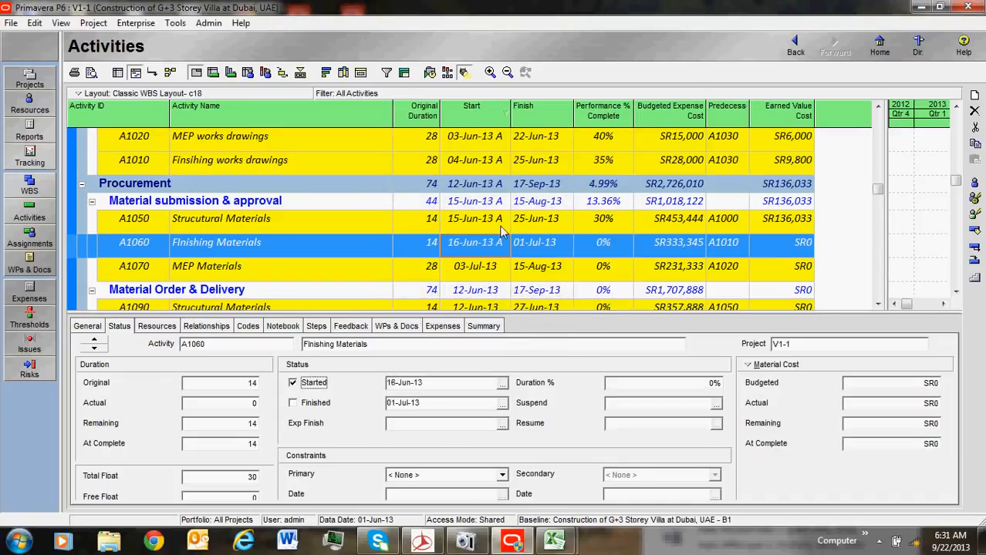
Set the duration percent complete of the finishing materials submission A1060 to 25%
left_click(496, 166)
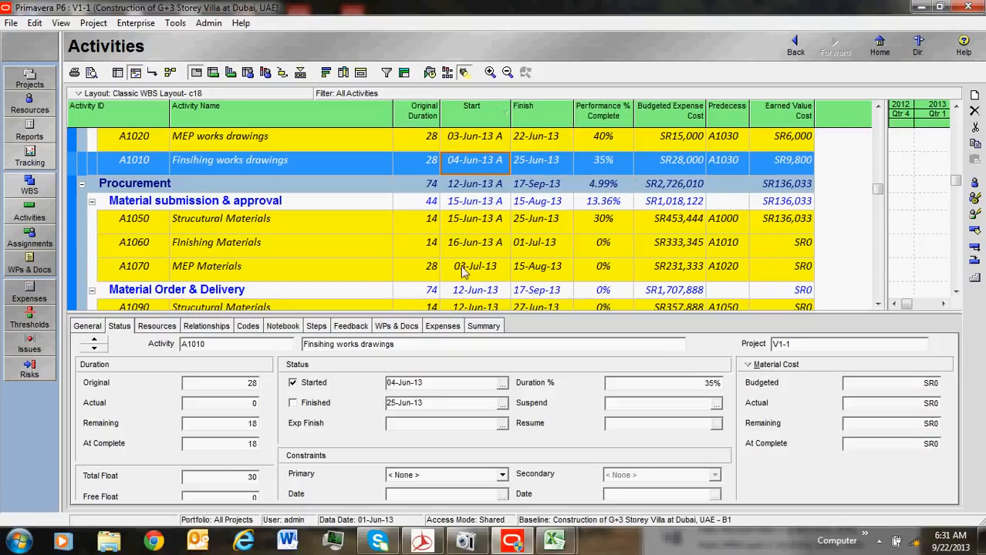
left_click(517, 247)
left_click(630, 386)
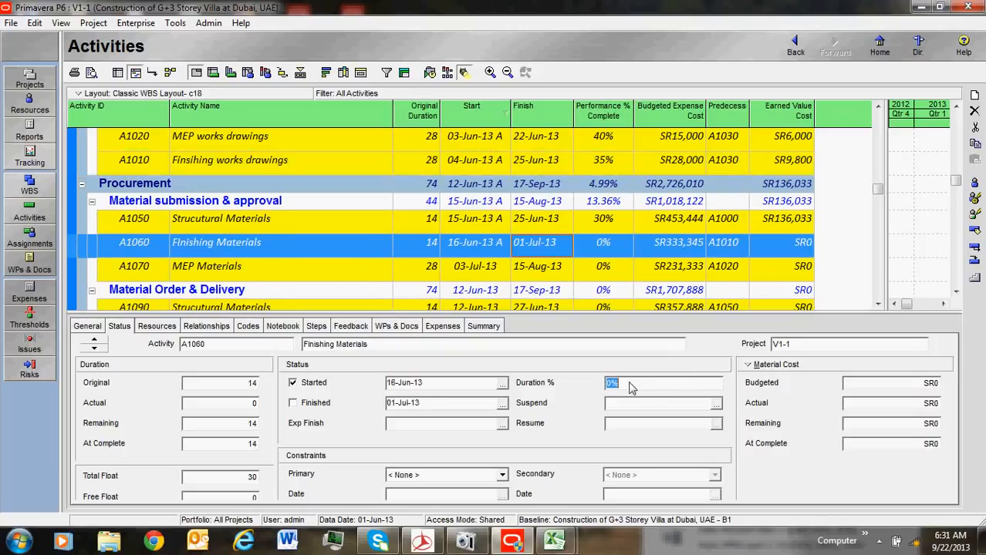
type("25")
key("Return")
Set the start date of the MEP materials submission A1070 to 16-Jun-13 and mark the activity as started
left_click(482, 267)
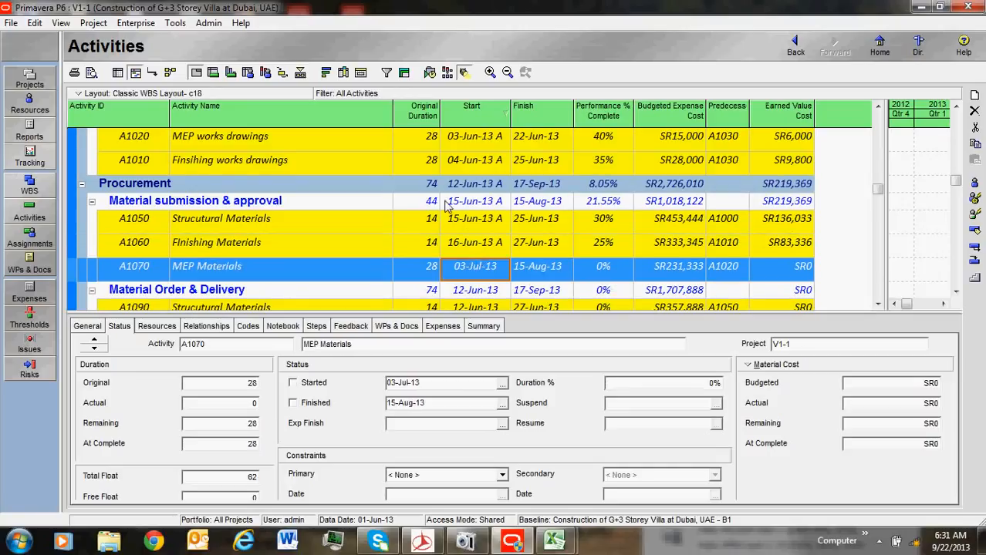
scroll(447, 207, "down", 2)
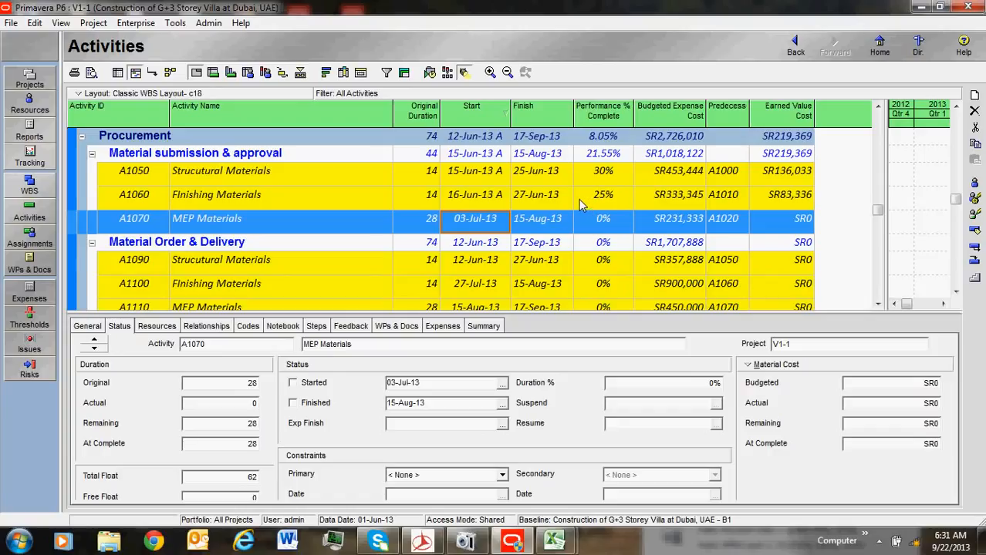
scroll(466, 220, "down", 1)
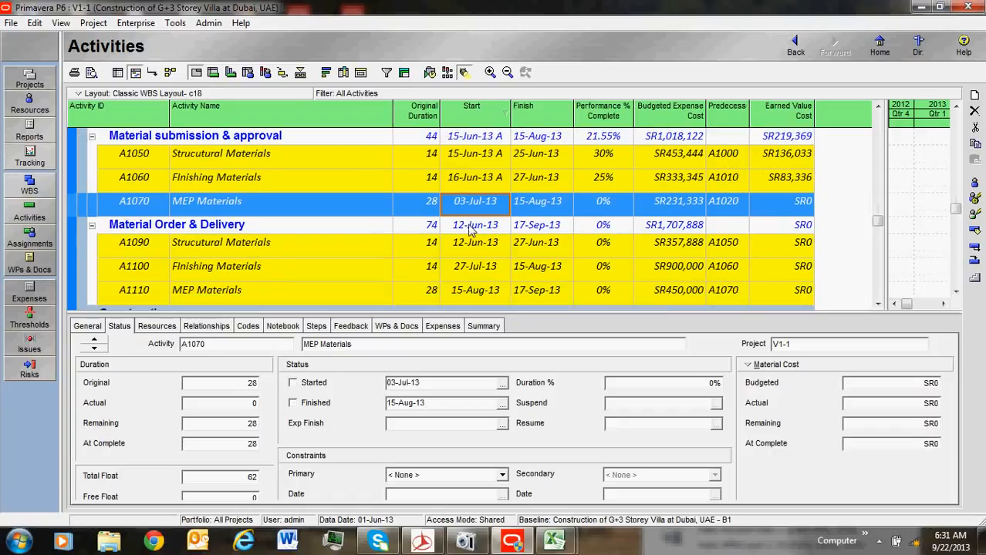
scroll(513, 222, "up", 3)
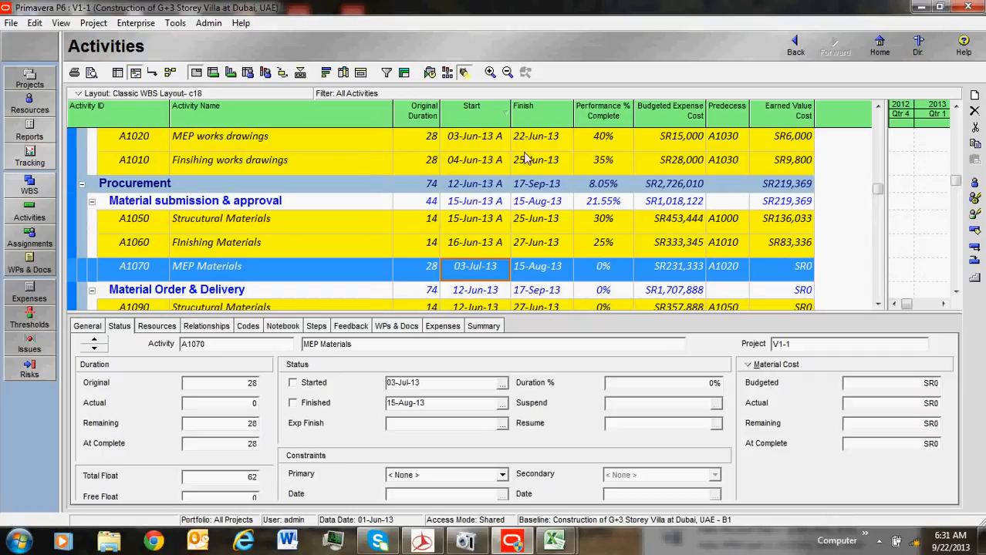
left_click(503, 383)
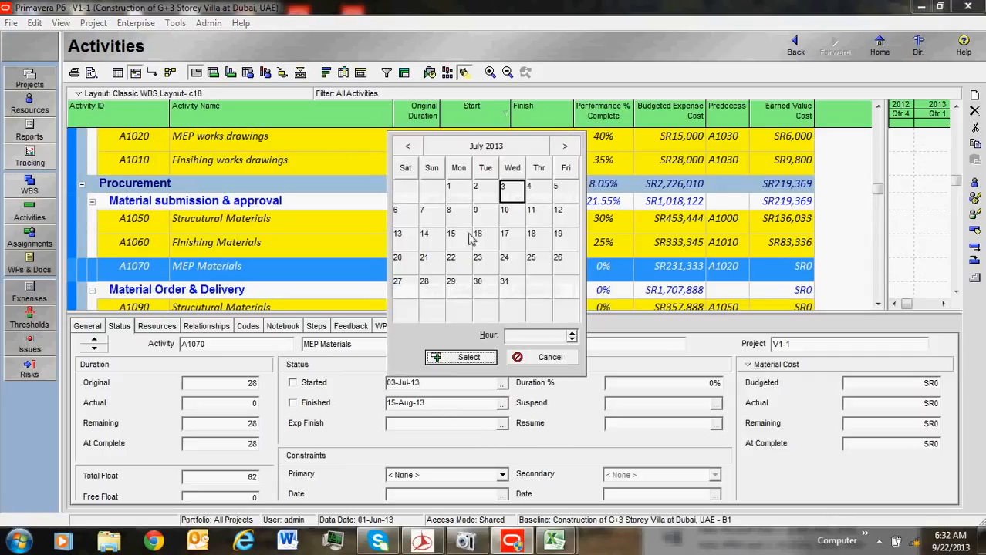
left_click(409, 146)
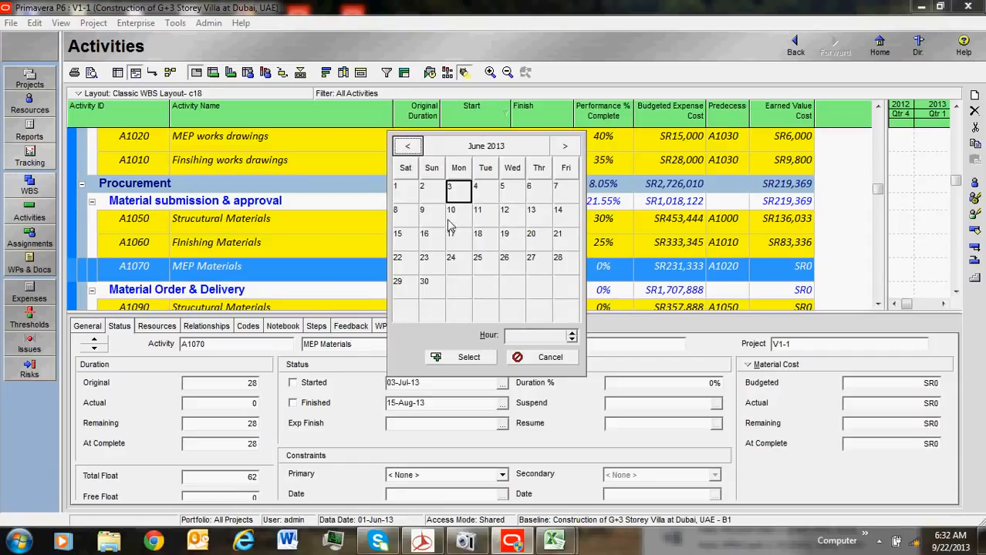
left_click(434, 241)
left_click(464, 357)
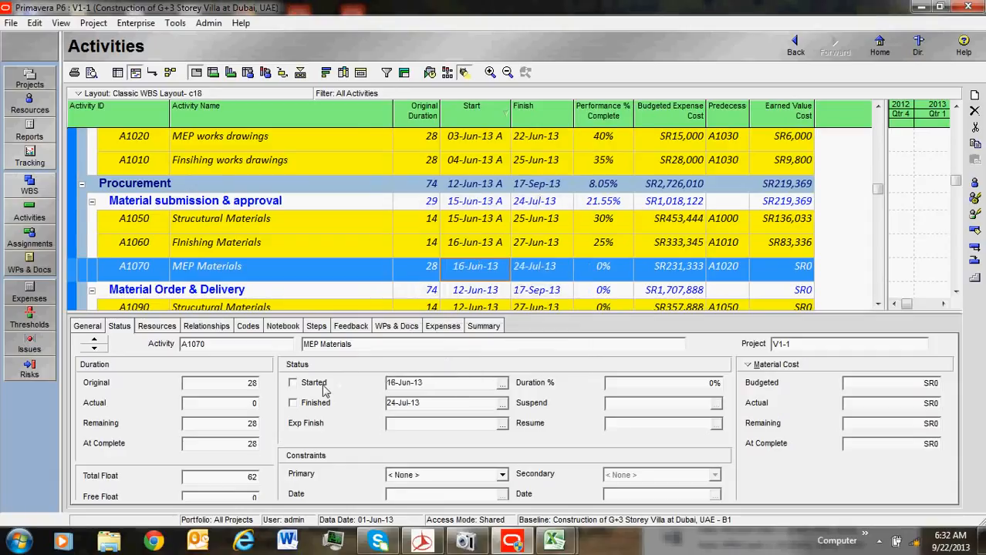
left_click(292, 382)
Set the duration percent complete of the MEP materials submission A1070 to 35%
left_click(655, 385)
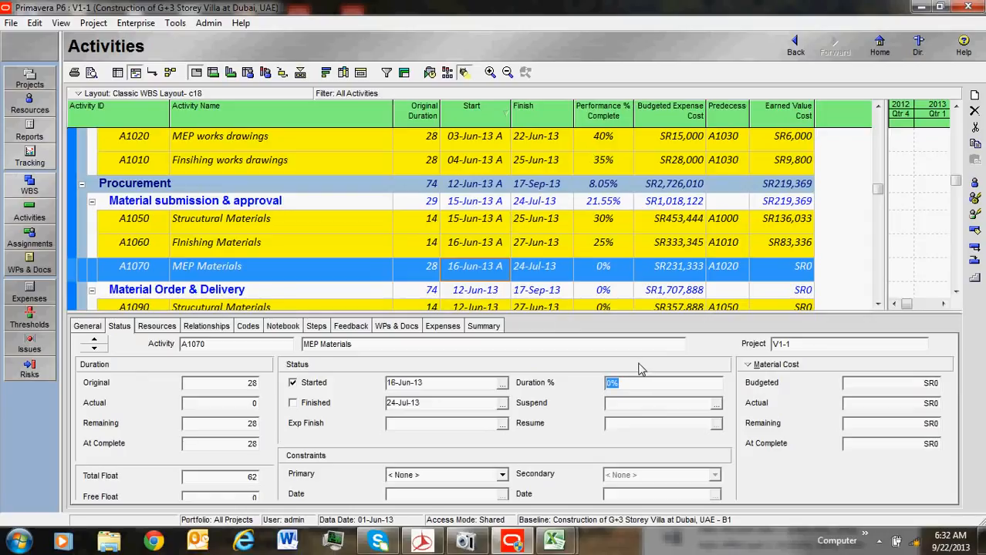
type("35")
left_click(554, 228)
left_click(526, 249)
Check the status details of the structural materials order A1090 and compare the order and delivery dates with the material submission activities
scroll(497, 252, "down", 4)
scroll(498, 255, "down", 2)
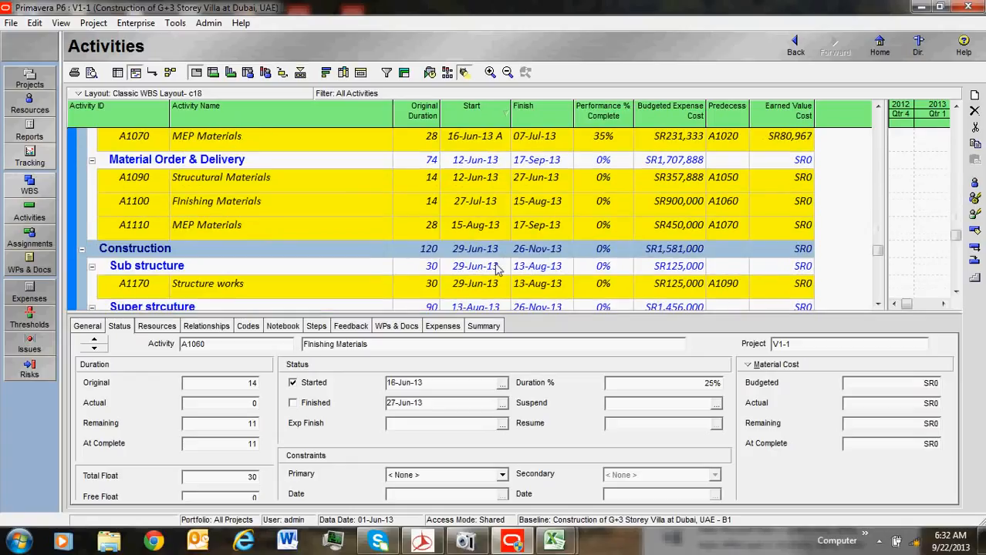
left_click(494, 187)
scroll(486, 246, "up", 3)
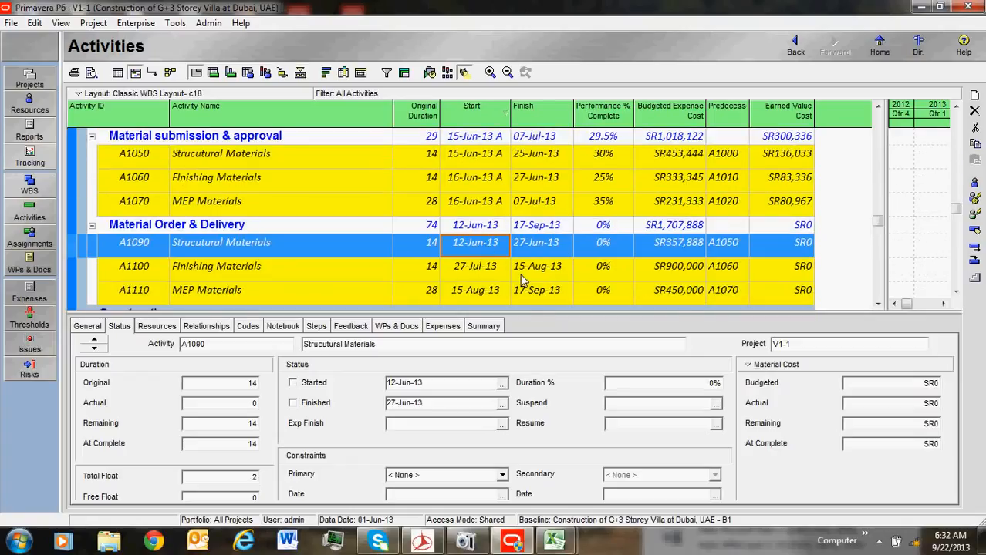
scroll(521, 280, "up", 3)
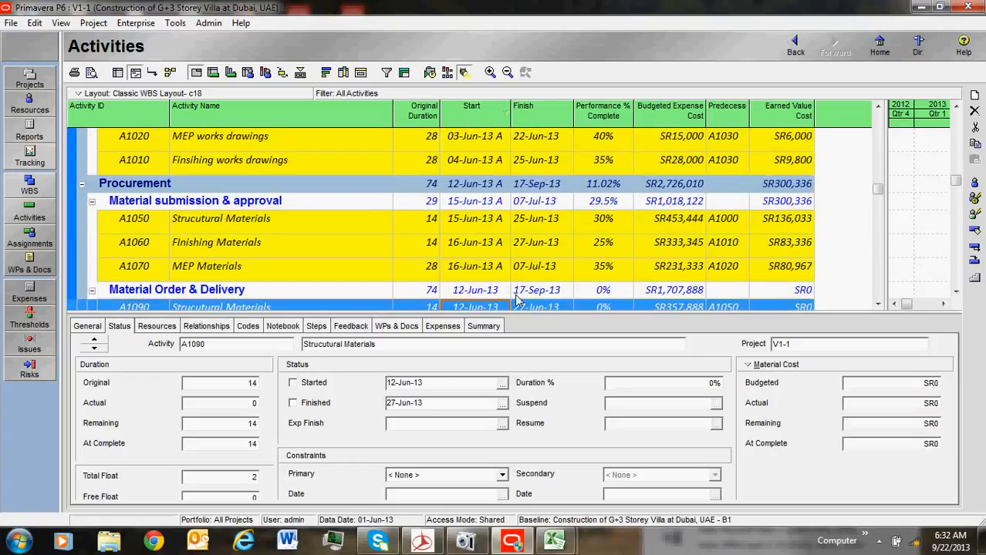
scroll(477, 269, "down", 3)
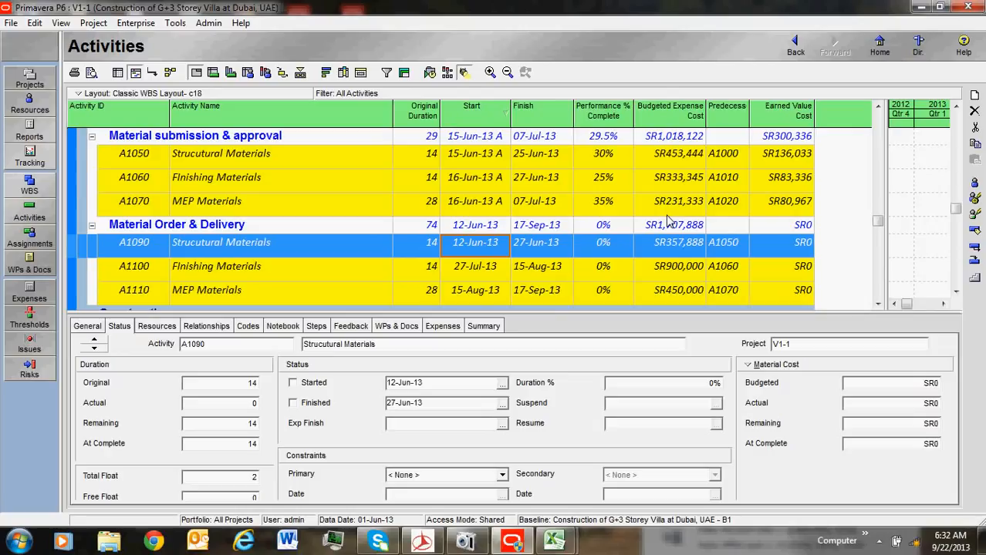
Set the data date to 18-Jun-13 and reschedule the project
left_click(429, 72)
left_click_drag(525, 197, 678, 10)
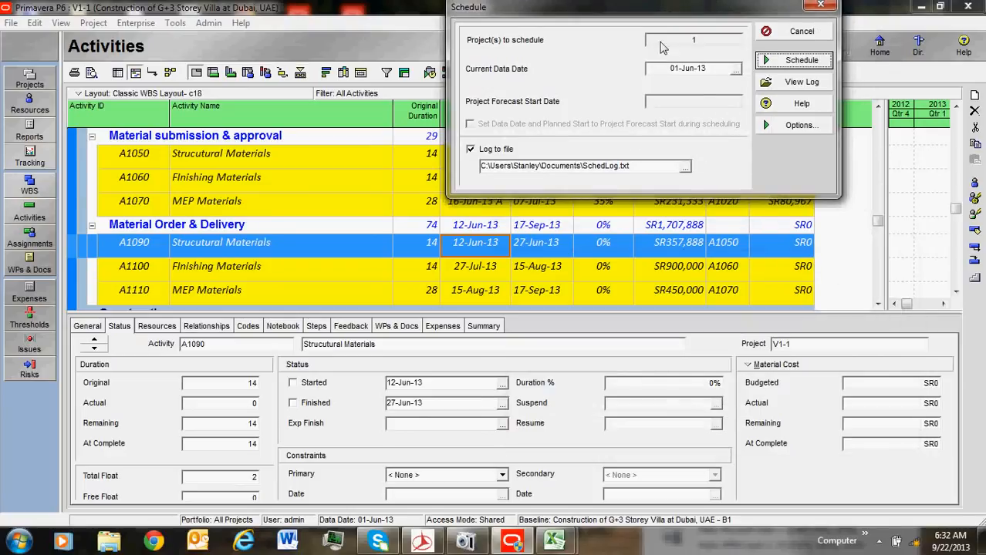
left_click(735, 69)
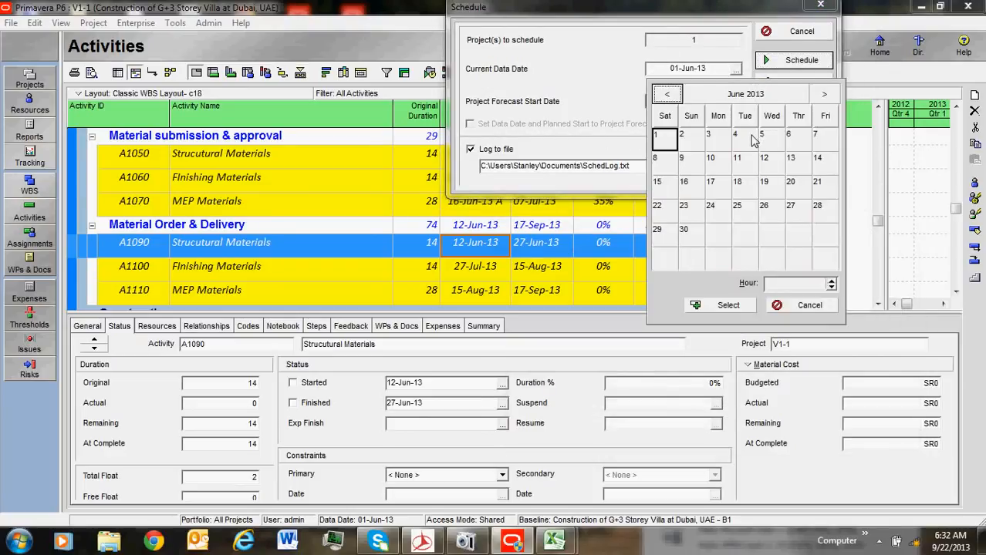
left_click(744, 189)
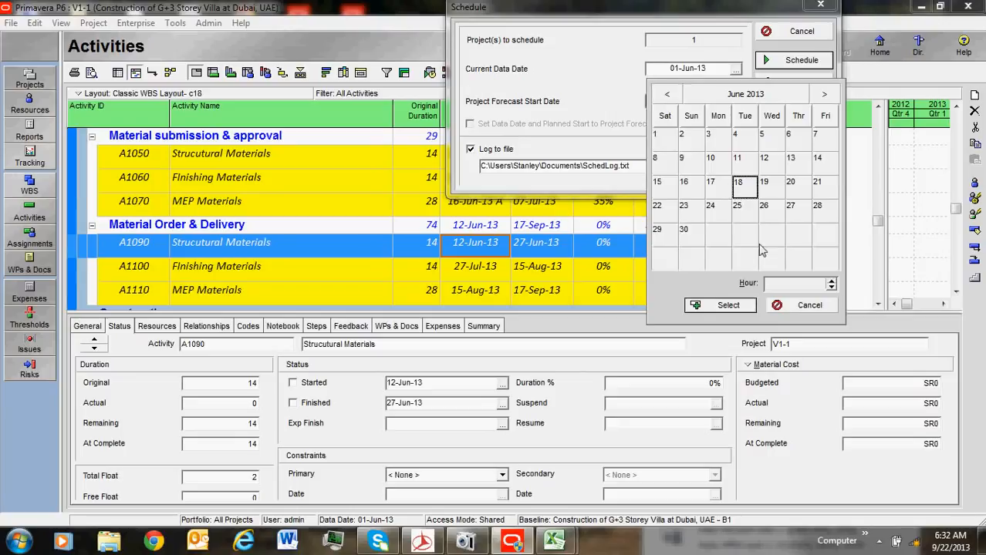
left_click(729, 306)
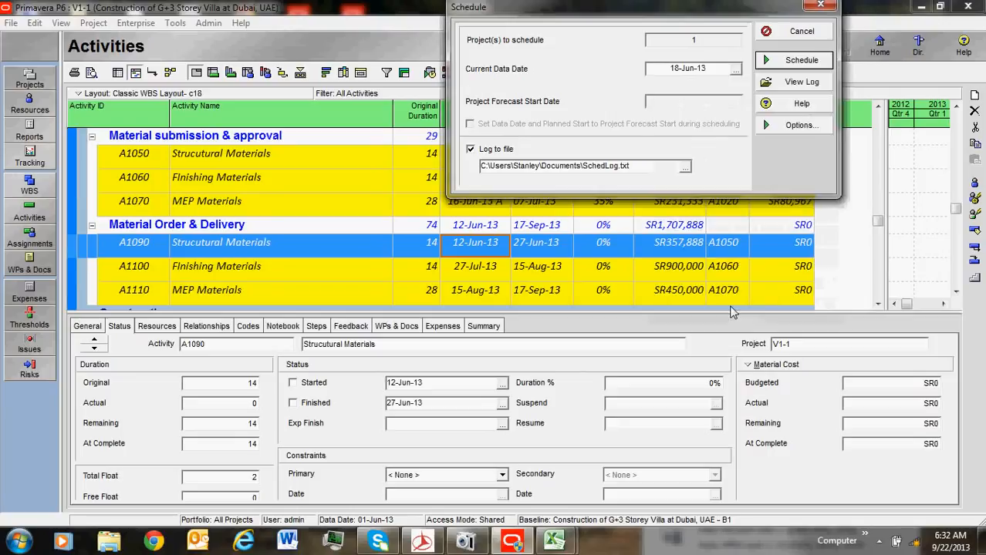
left_click(798, 65)
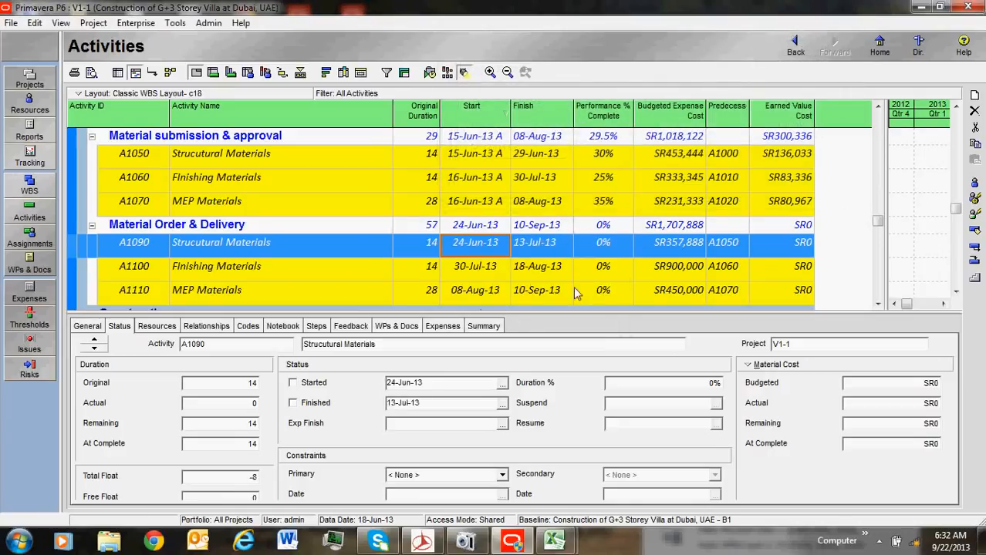
Review the rescheduled dates, performance percent complete and earned value costs of the engineering and procurement activities
scroll(540, 264, "up", 3)
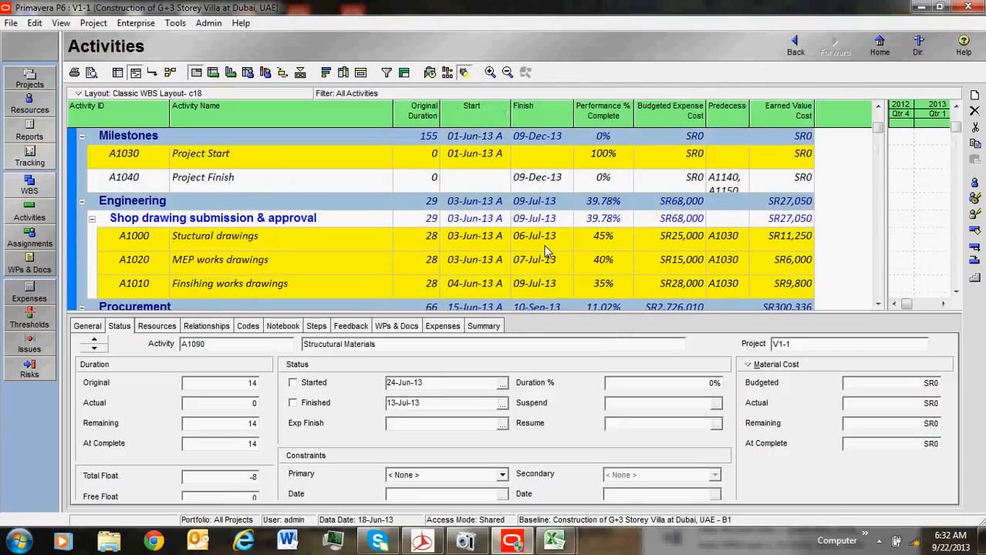
scroll(556, 146, "down", 2)
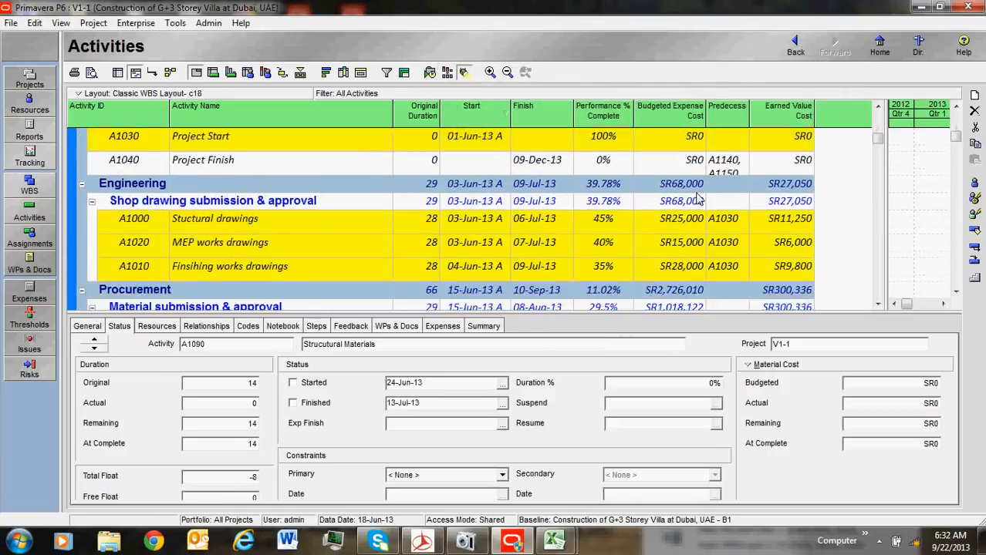
scroll(805, 264, "down", 3)
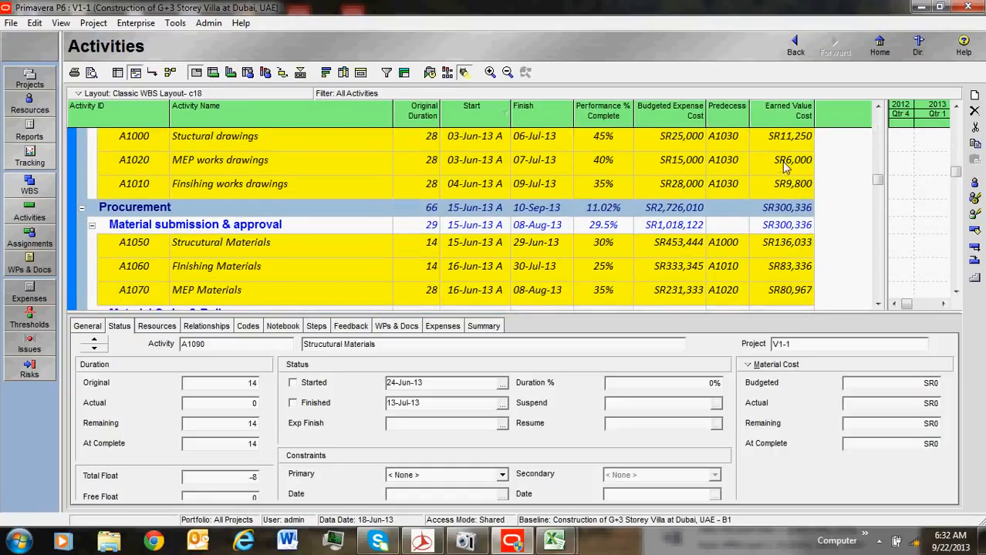
scroll(781, 247, "down", 1)
scroll(785, 193, "up", 5)
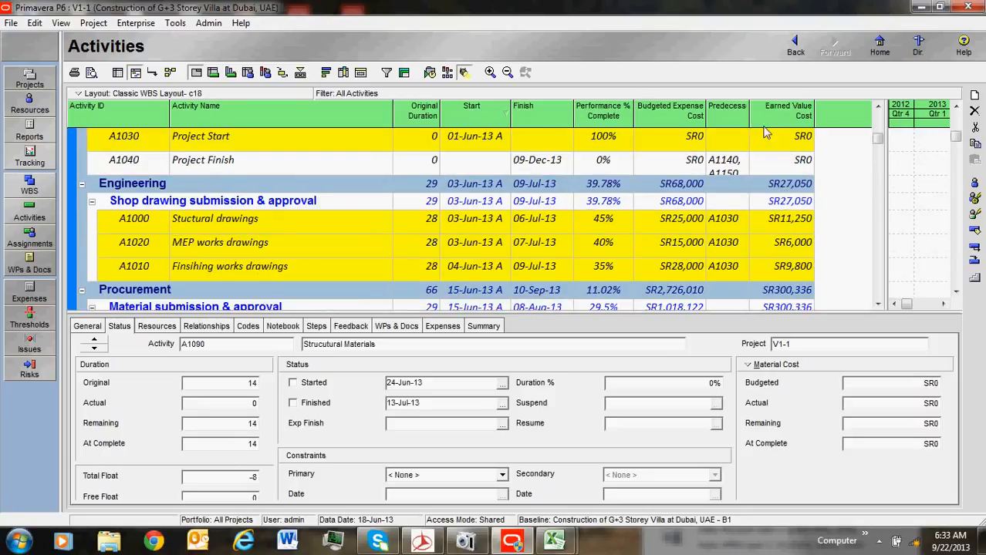
scroll(760, 219, "down", 1)
scroll(760, 219, "down", 3)
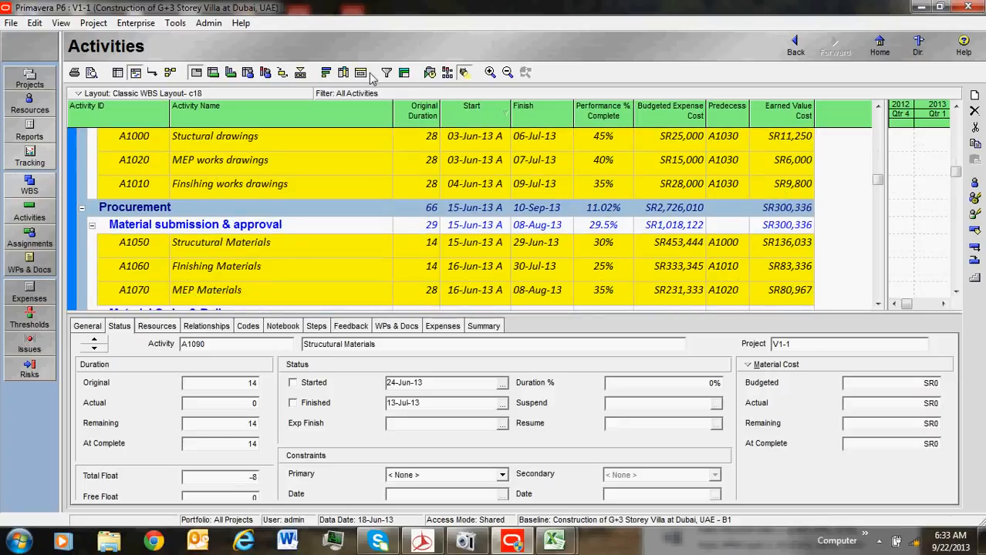
Remove the Predecessors column from the activity table
left_click(345, 72)
left_click(548, 373)
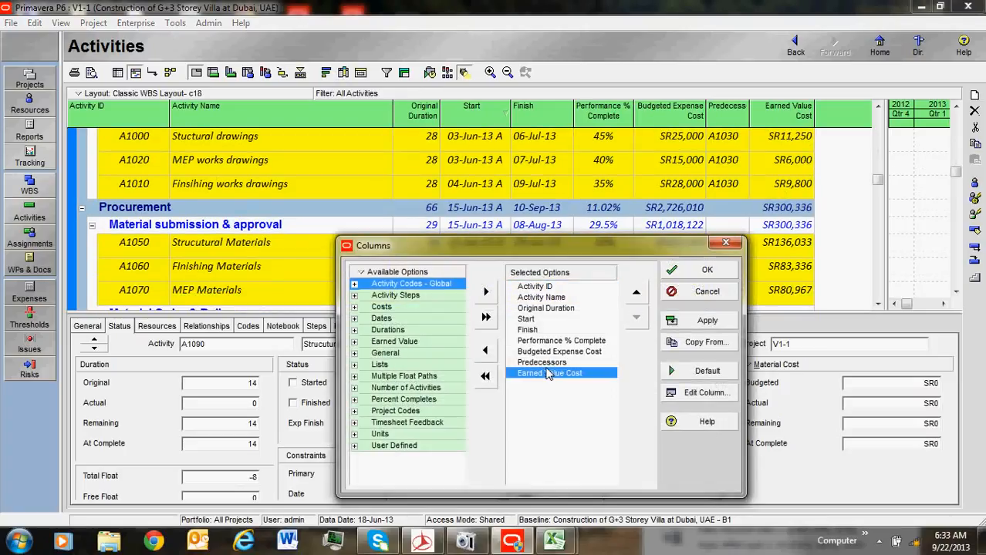
left_click(519, 365)
left_click(485, 351)
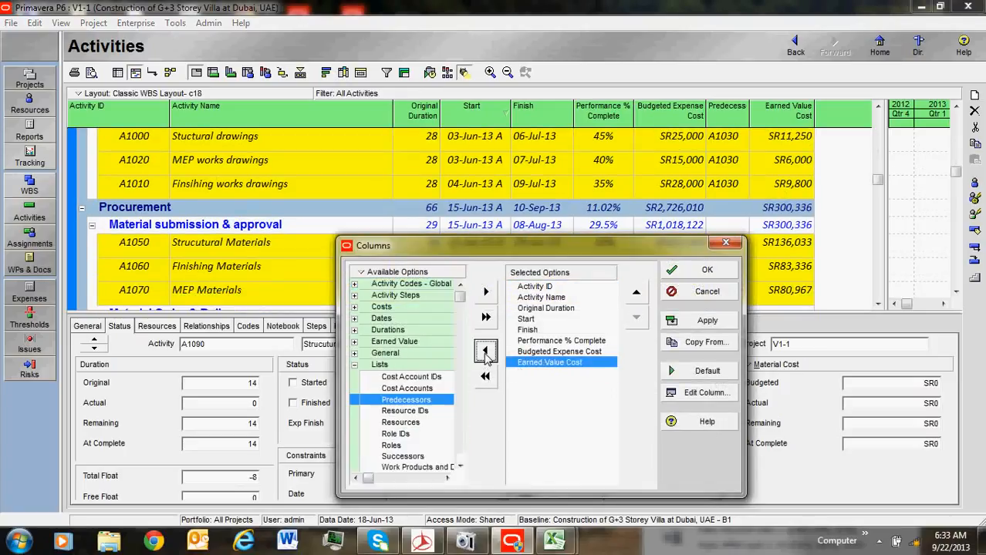
left_click(706, 321)
left_click(696, 291)
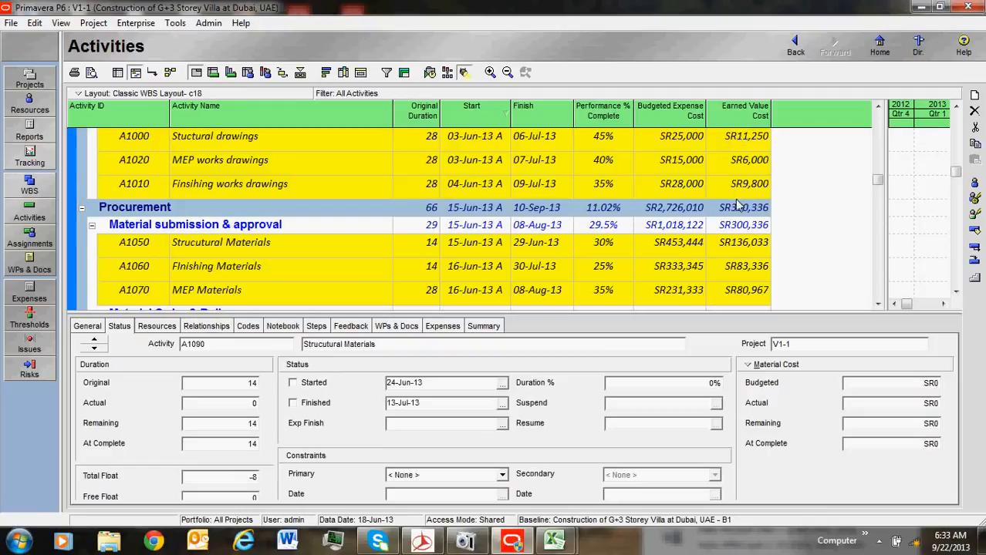
Add the earned value columns Estimate At Completion - Labor Units and Estimate To Complete to the selected columns
left_click(344, 73)
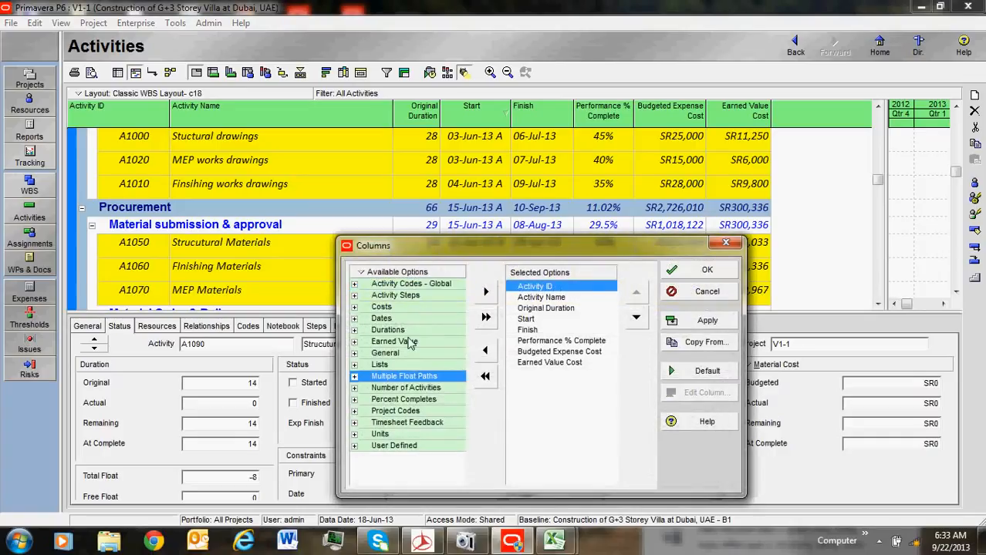
left_click(411, 344)
double_click(410, 344)
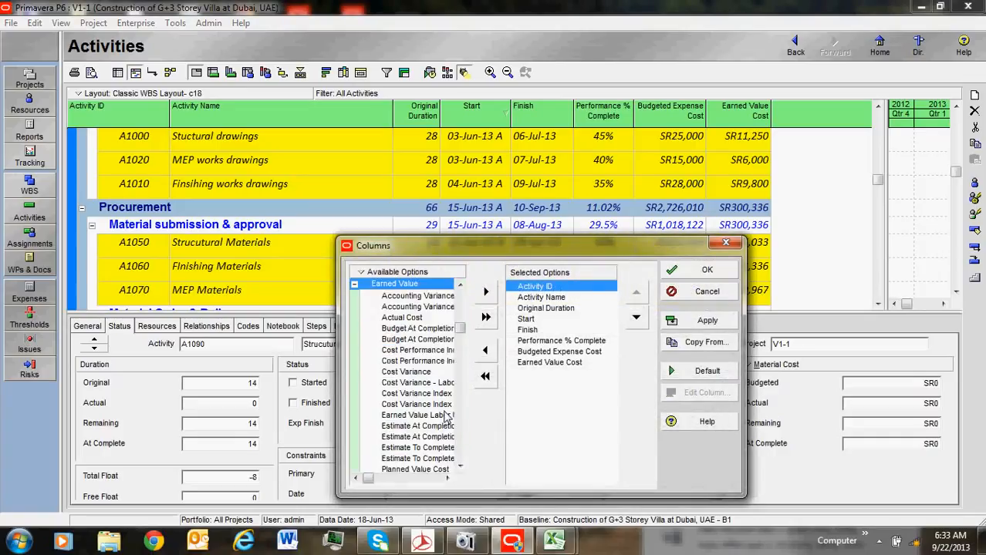
left_click(460, 470)
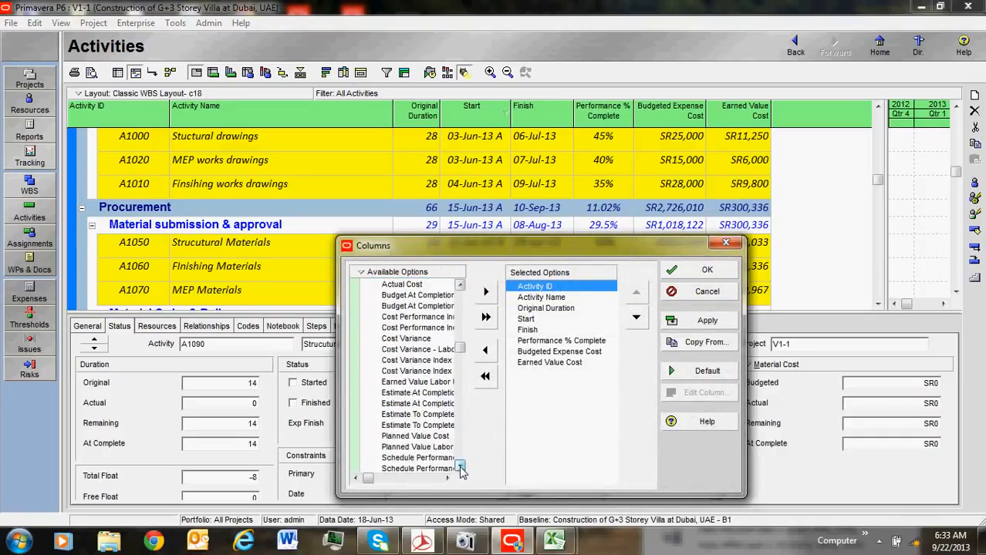
left_click(418, 393)
left_click(486, 291)
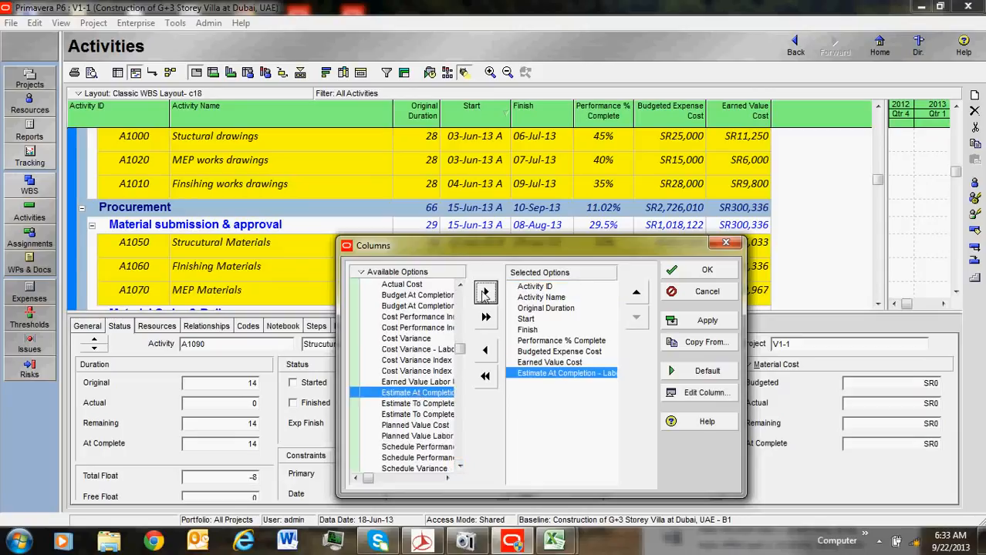
left_click(424, 404)
left_click(486, 291)
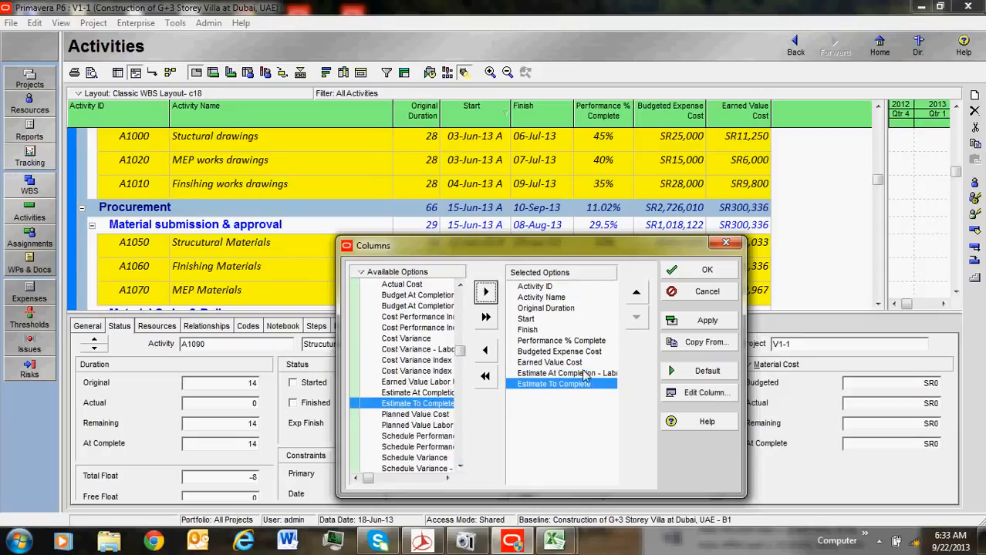
Remove Estimate At Completion - Labor Units from the selected columns and add Cost Variance after Estimate To Complete
left_click(575, 373)
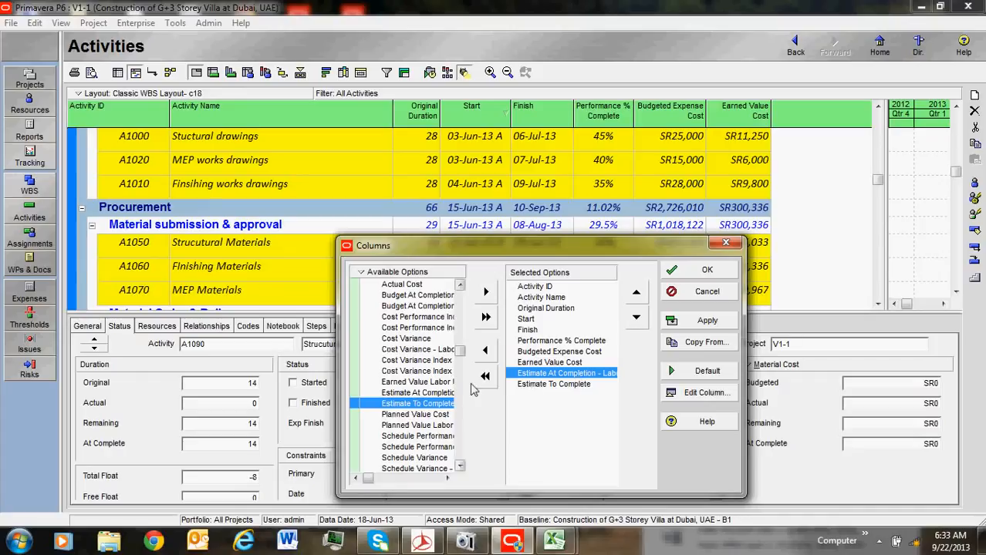
left_click(485, 350)
left_click(436, 404)
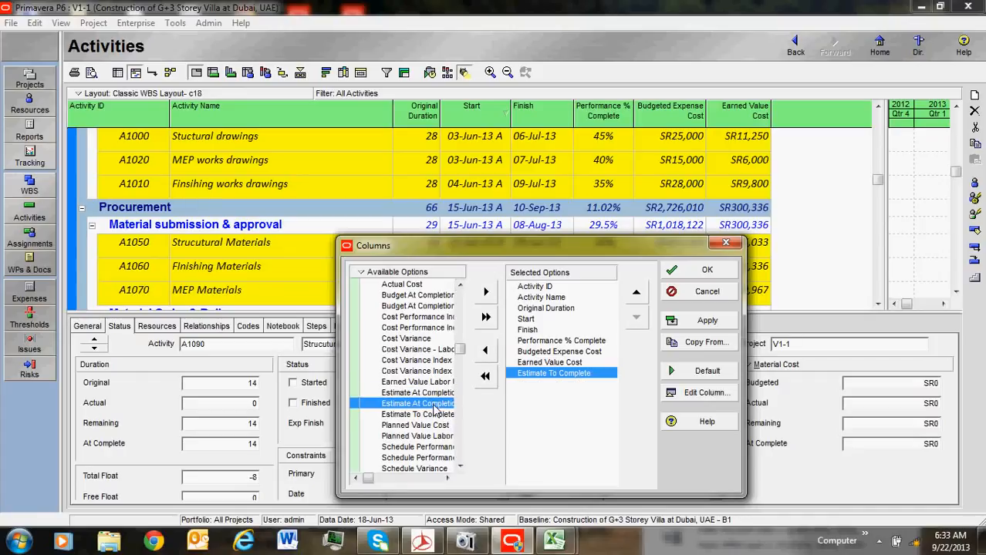
left_click(460, 467)
left_click(460, 467)
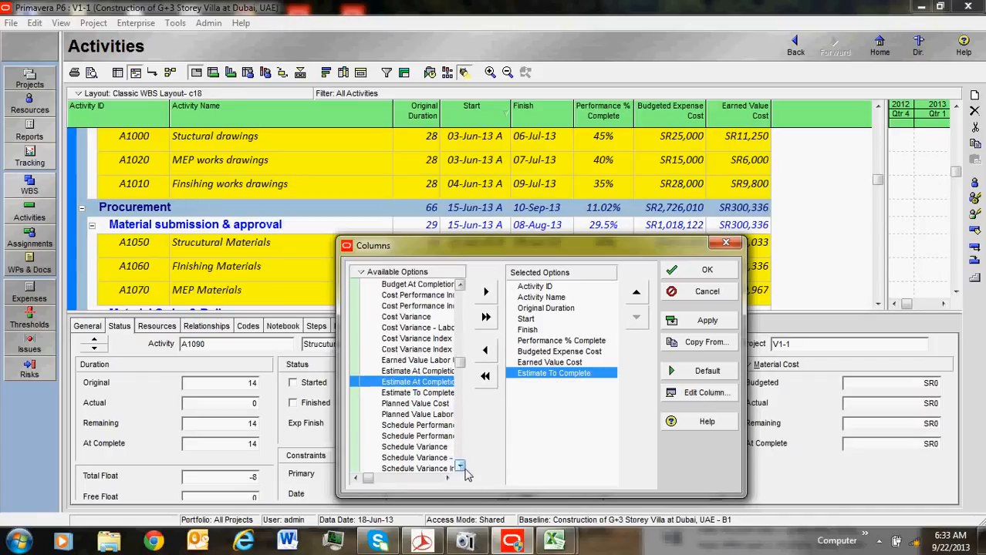
left_click(448, 479)
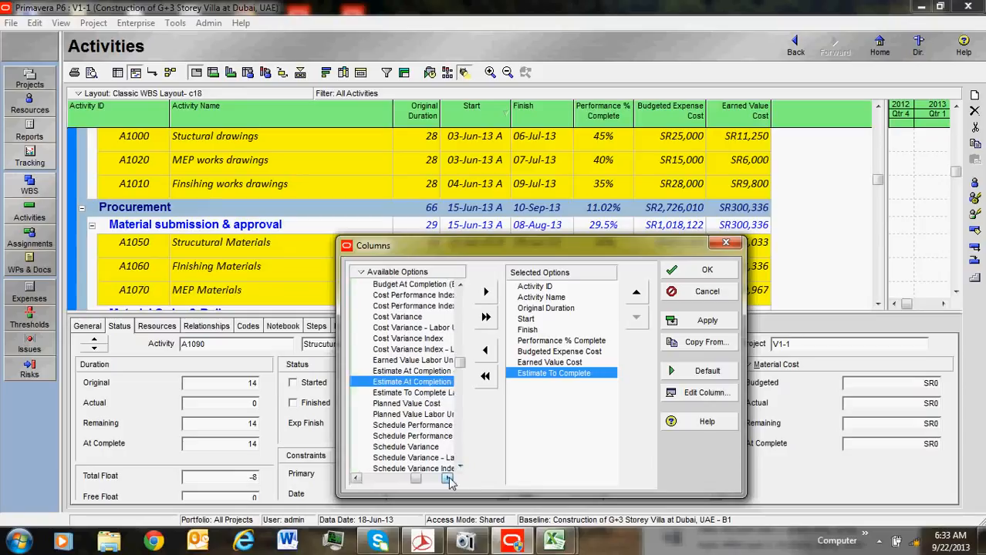
left_click(448, 479)
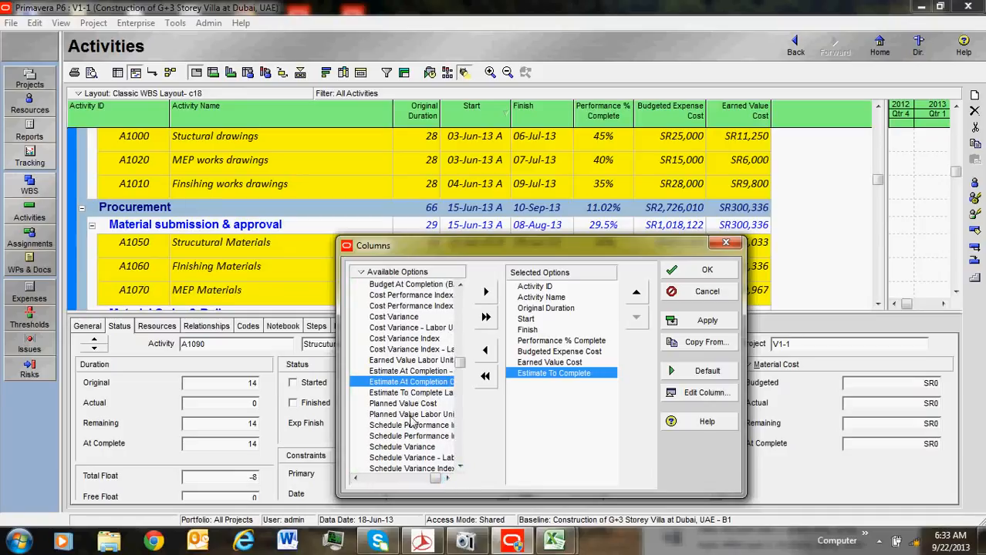
left_click(417, 317)
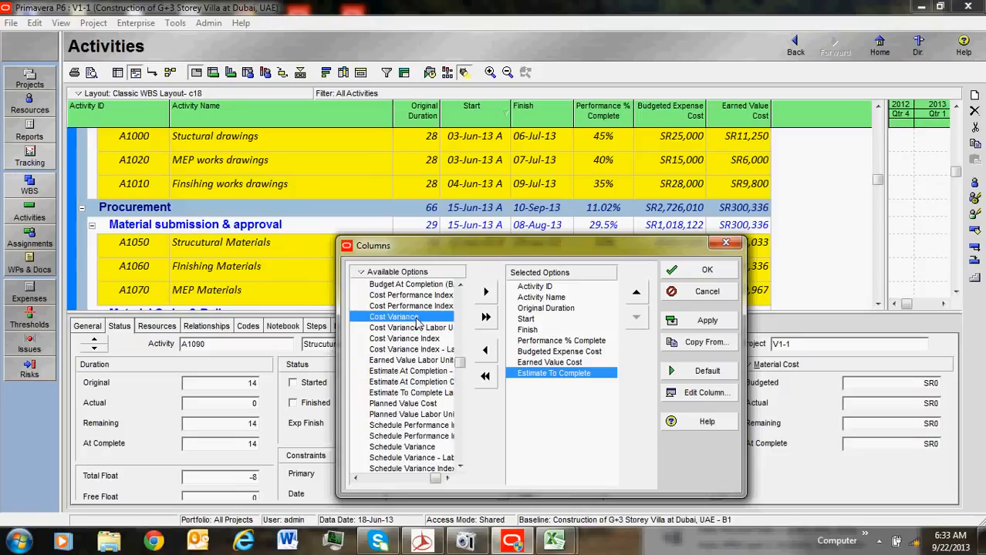
left_click(485, 292)
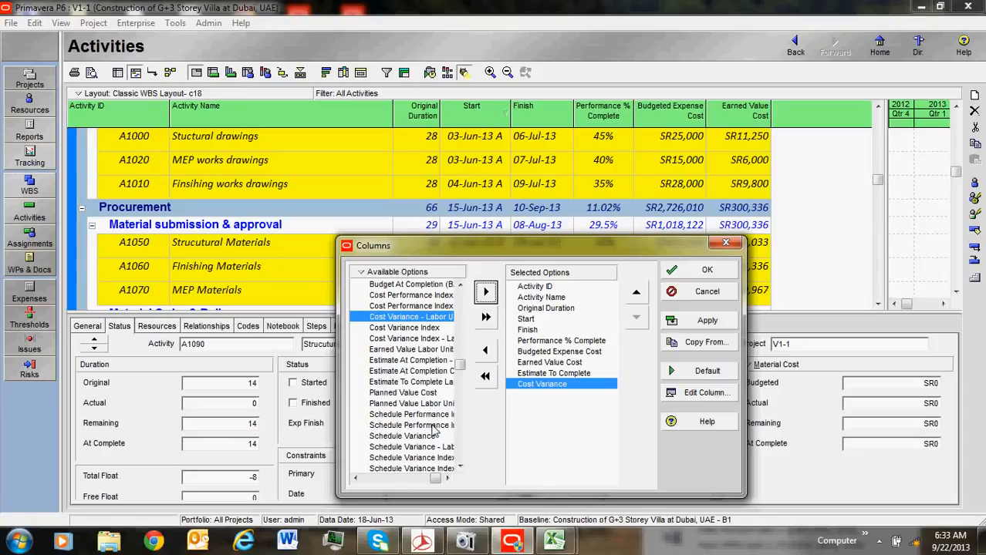
Add the earned value column Budget At Completion and place it directly before Cost Variance
left_click(460, 468)
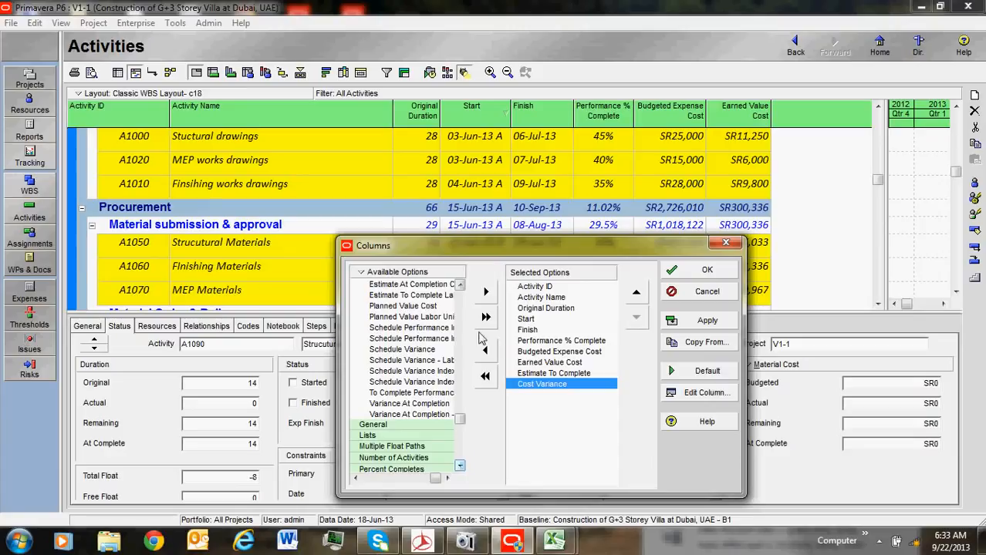
left_click(461, 286)
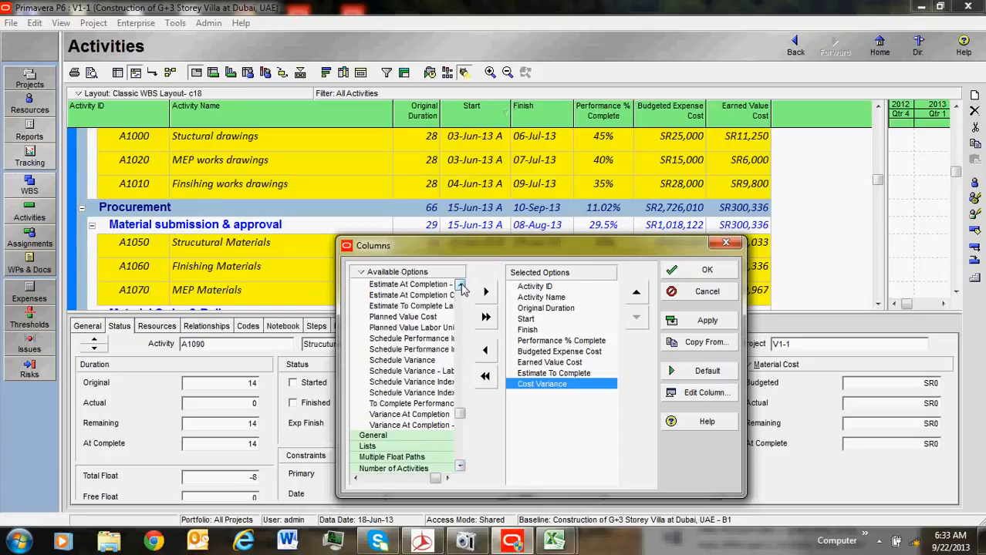
left_click(461, 285)
left_click(460, 285)
left_click(461, 285)
left_click(461, 286)
left_click(461, 286)
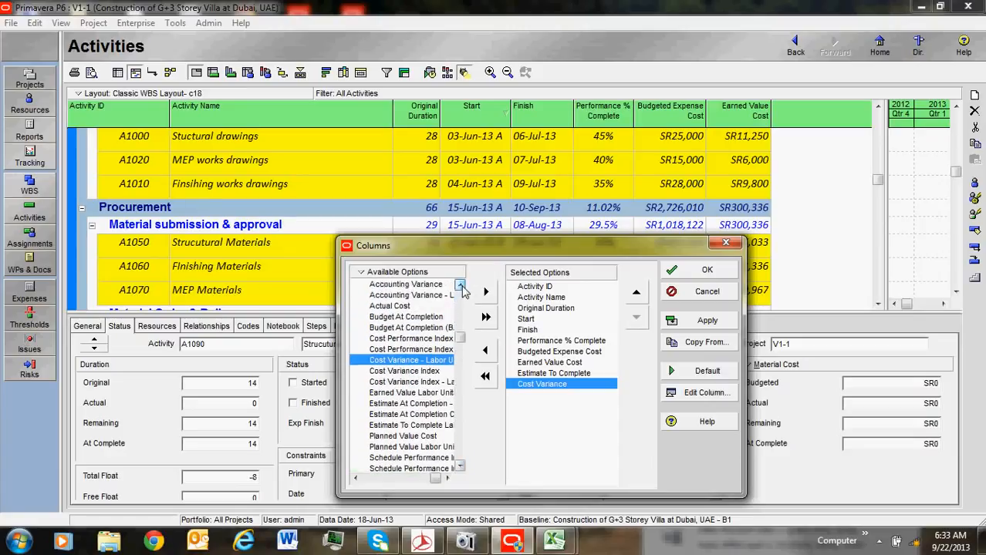
left_click(460, 285)
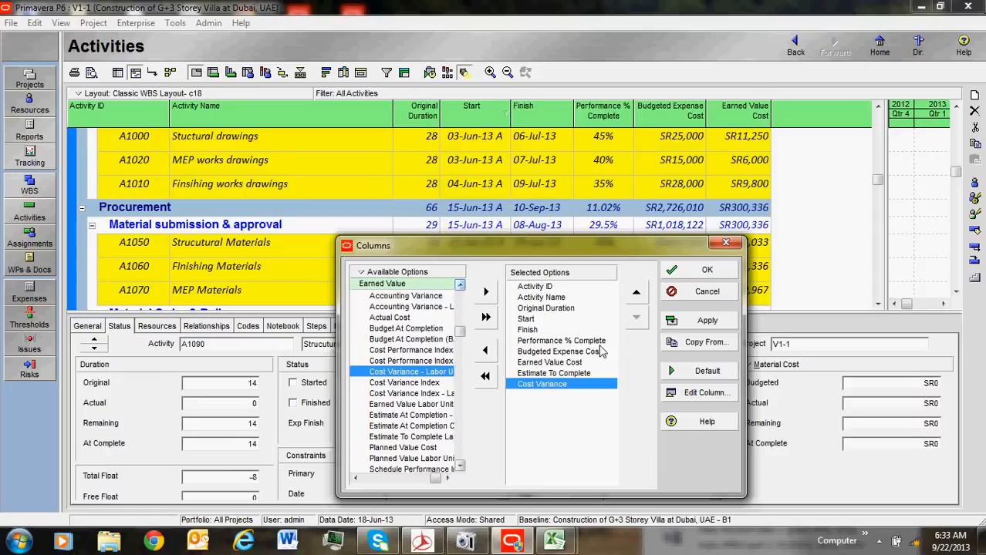
left_click(703, 325)
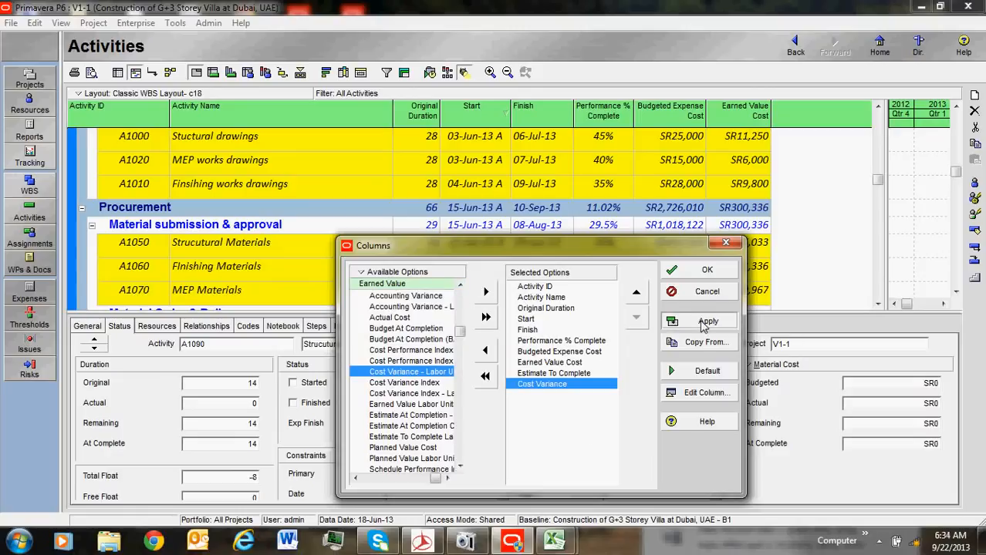
left_click(436, 338)
left_click(486, 292)
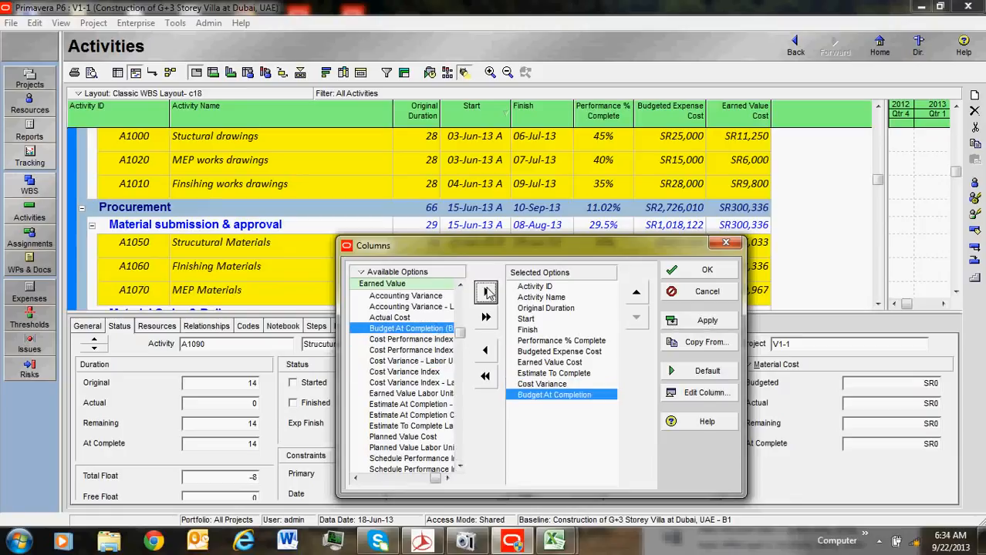
left_click(638, 296)
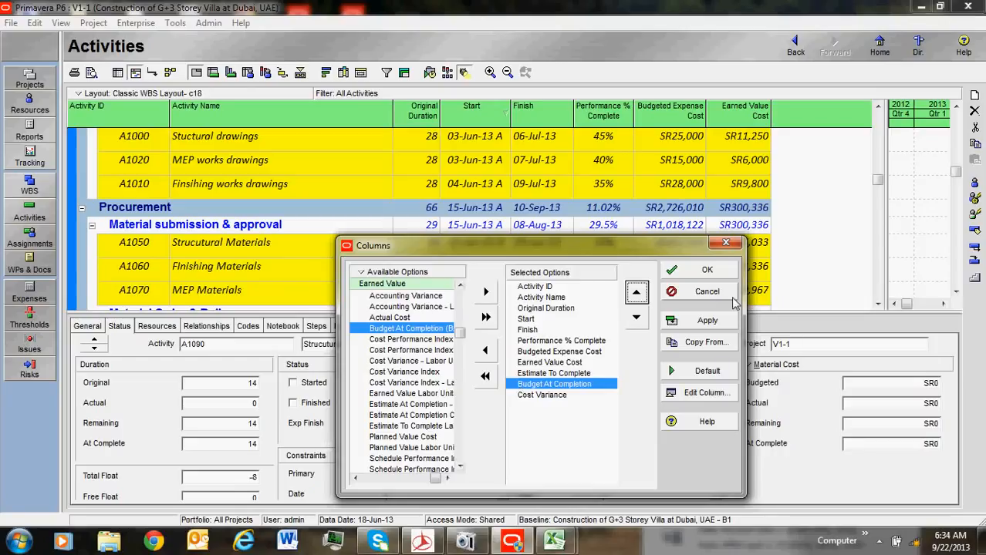
Add the Actual Cost column directly after Earned Value Cost and apply the new column set to the activity table
left_click(432, 317)
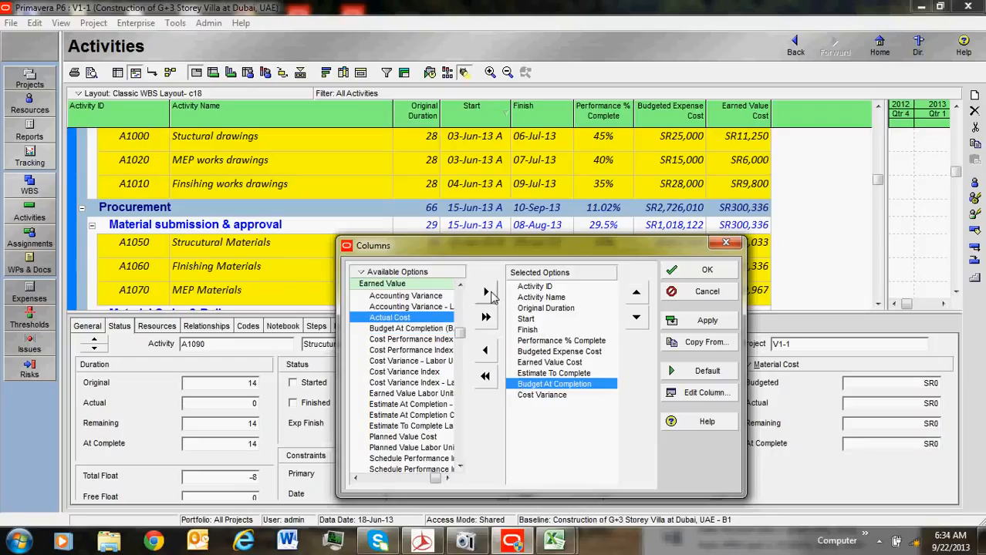
left_click(486, 291)
left_click(636, 293)
left_click(636, 293)
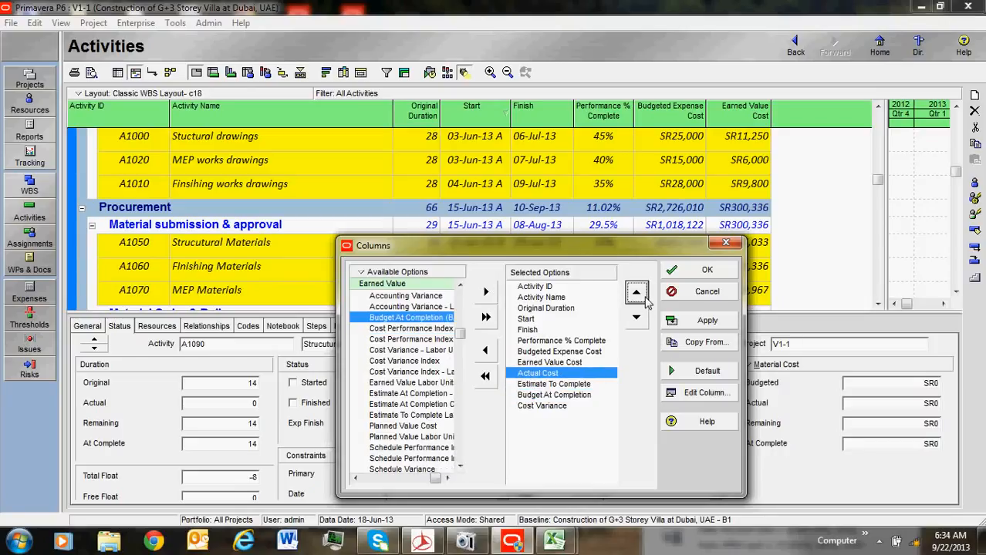
left_click(706, 320)
left_click(708, 276)
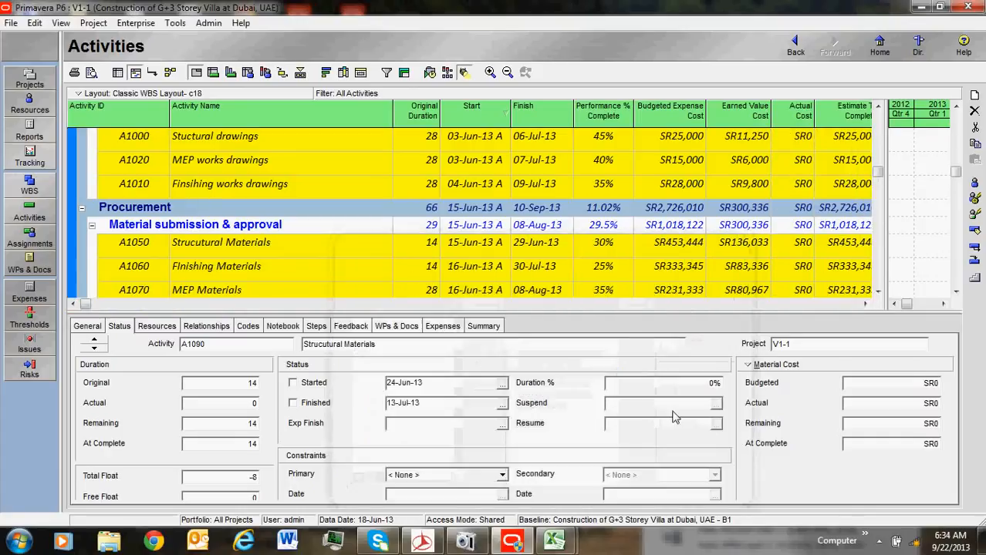
Record an actual cost of 4500 on the expense item of activity A1020 MEP works drawings
left_click(865, 305)
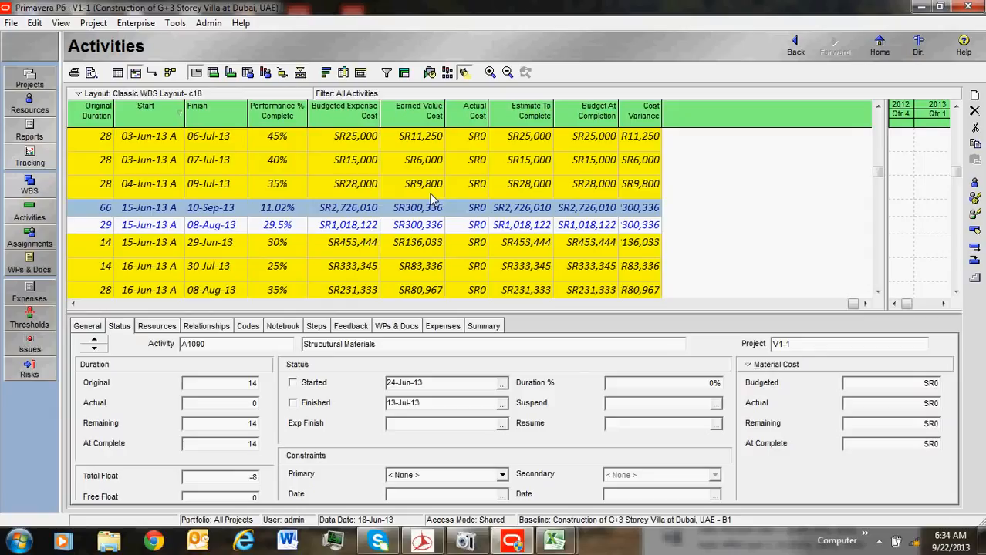
left_click(478, 186)
scroll(437, 220, "down", 2)
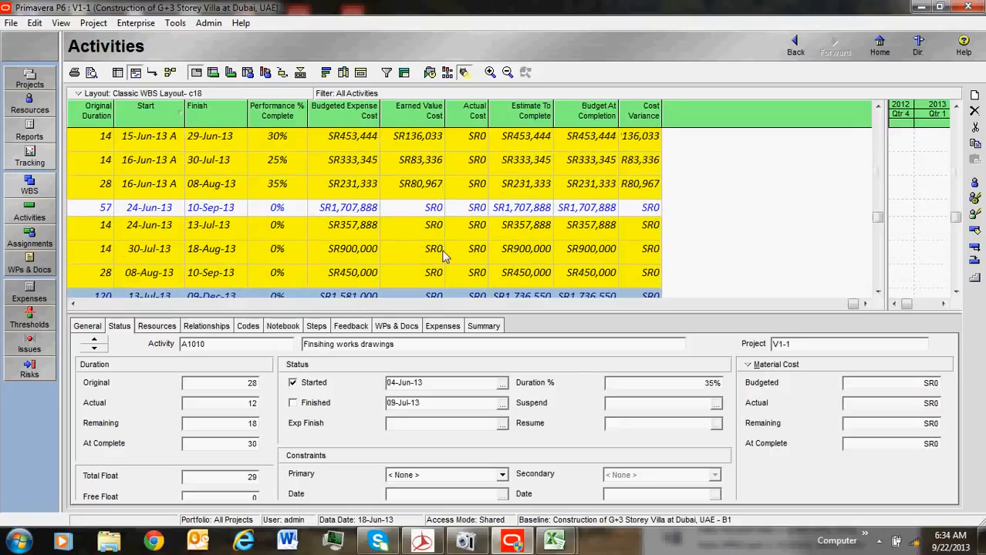
scroll(441, 250, "up", 3)
scroll(448, 255, "up", 3)
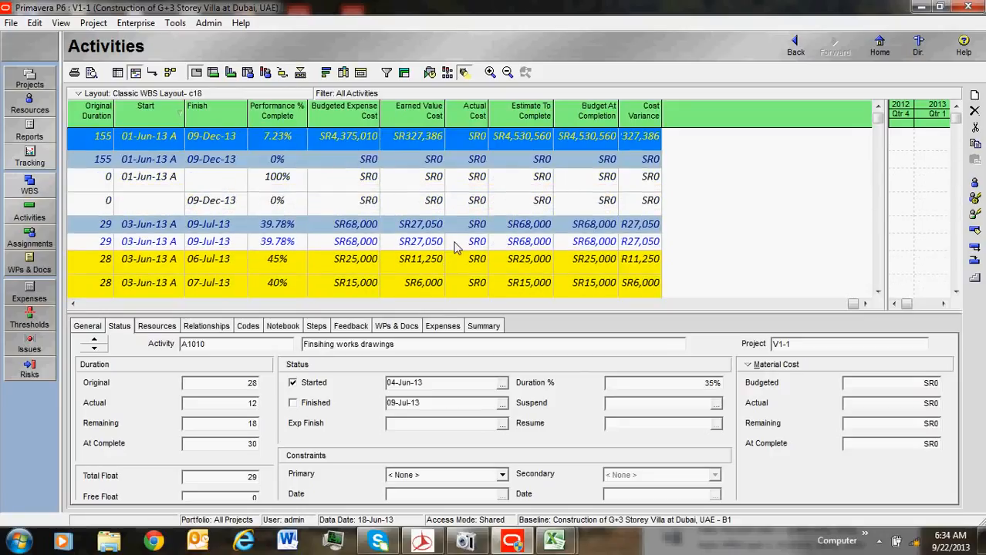
scroll(456, 248, "down", 3)
left_click(469, 169)
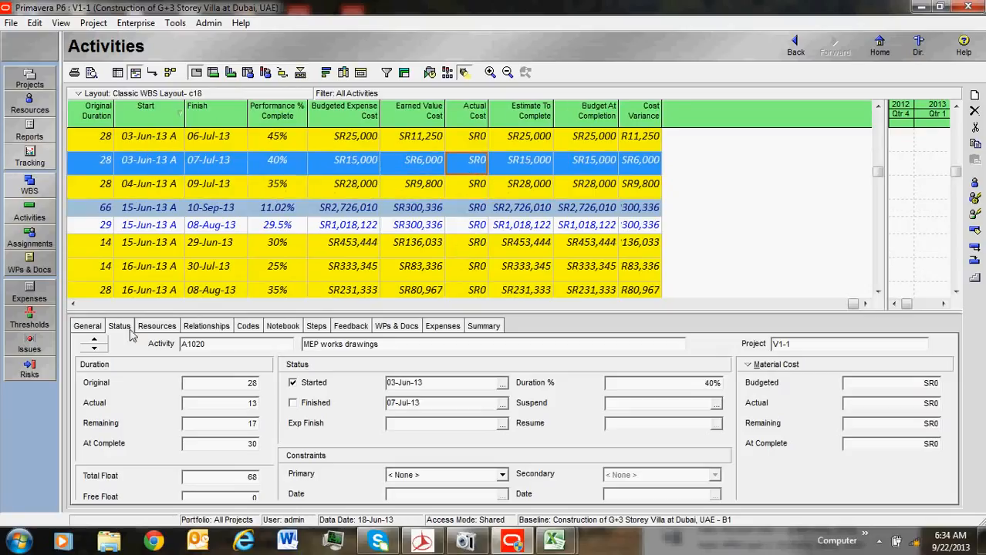
left_click(441, 326)
left_click(491, 378)
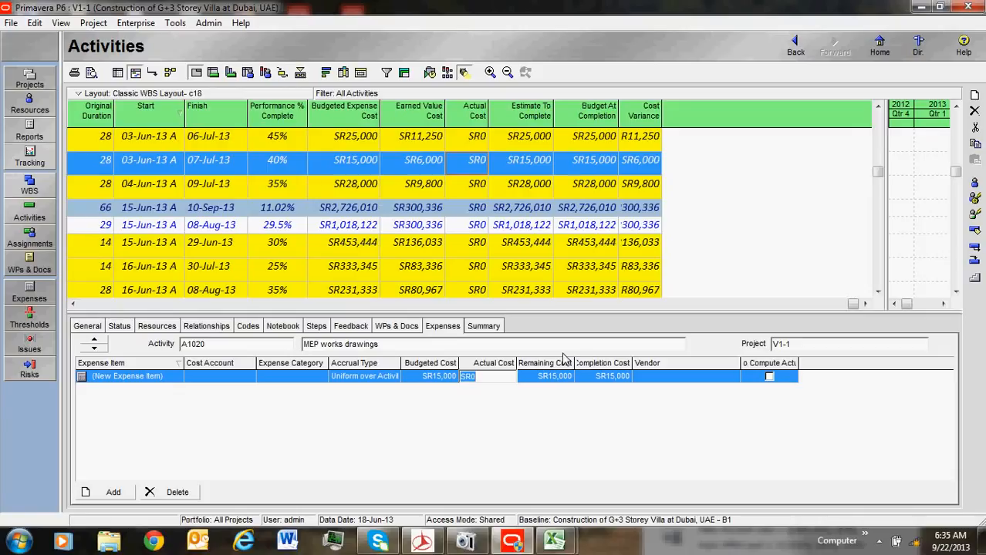
type("4500")
key("Return")
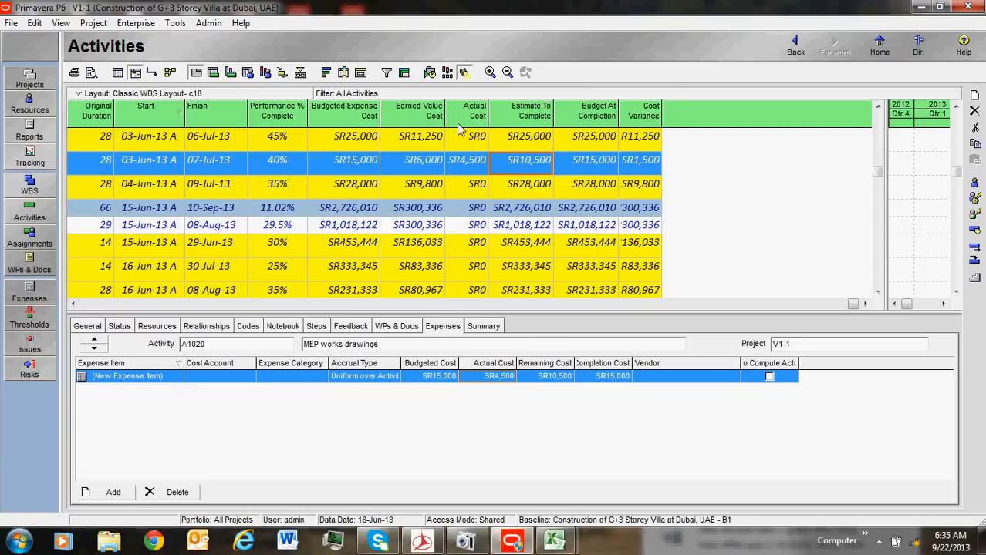
Check the Actual Cost, Estimate To Complete, Budget At Completion and Cost Variance values of activity A1020 MEP works drawings
left_click(470, 166)
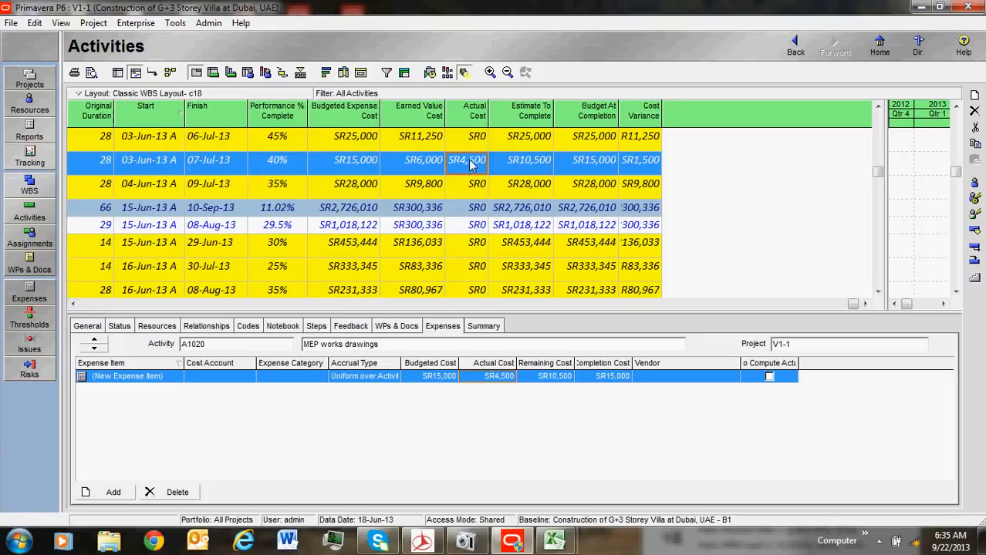
left_click(542, 164)
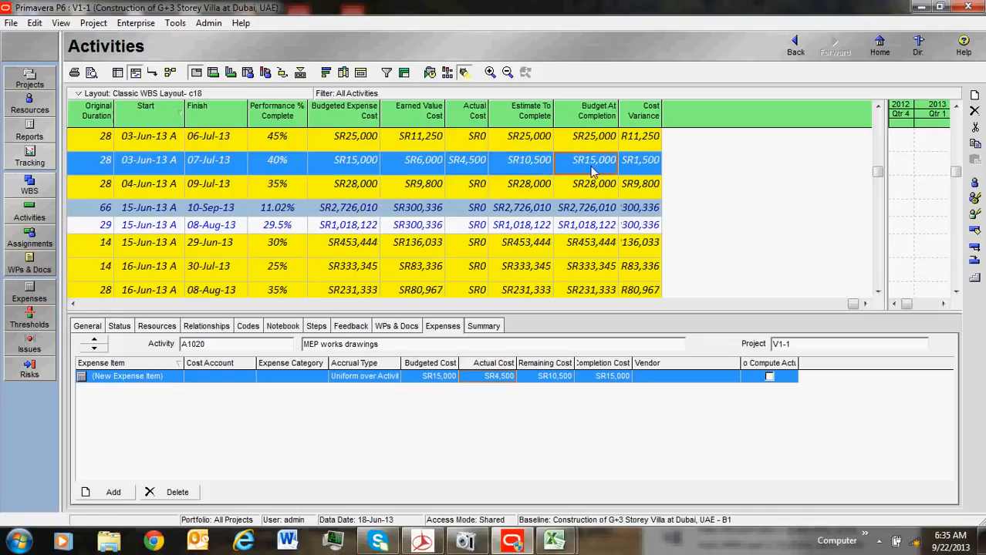
left_click(556, 168)
left_click(644, 162)
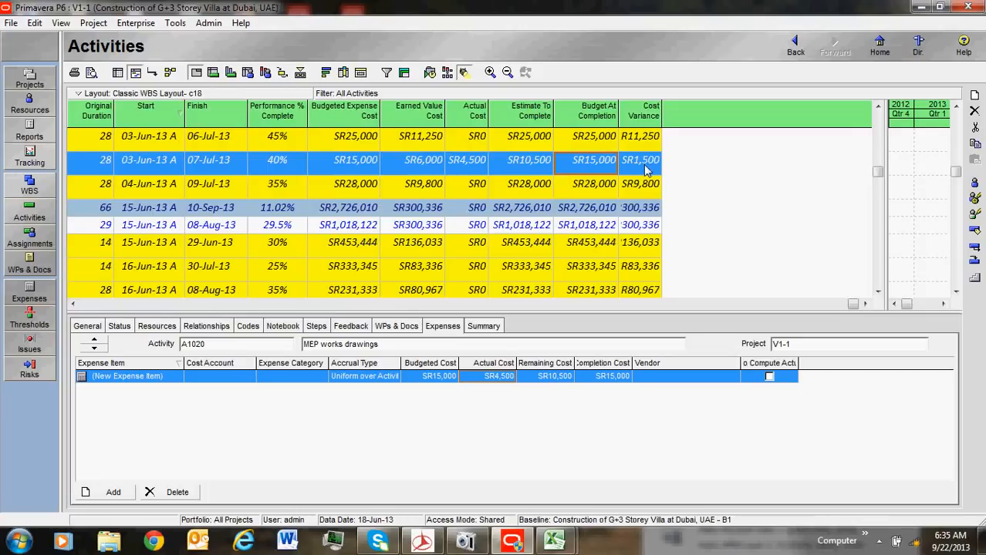